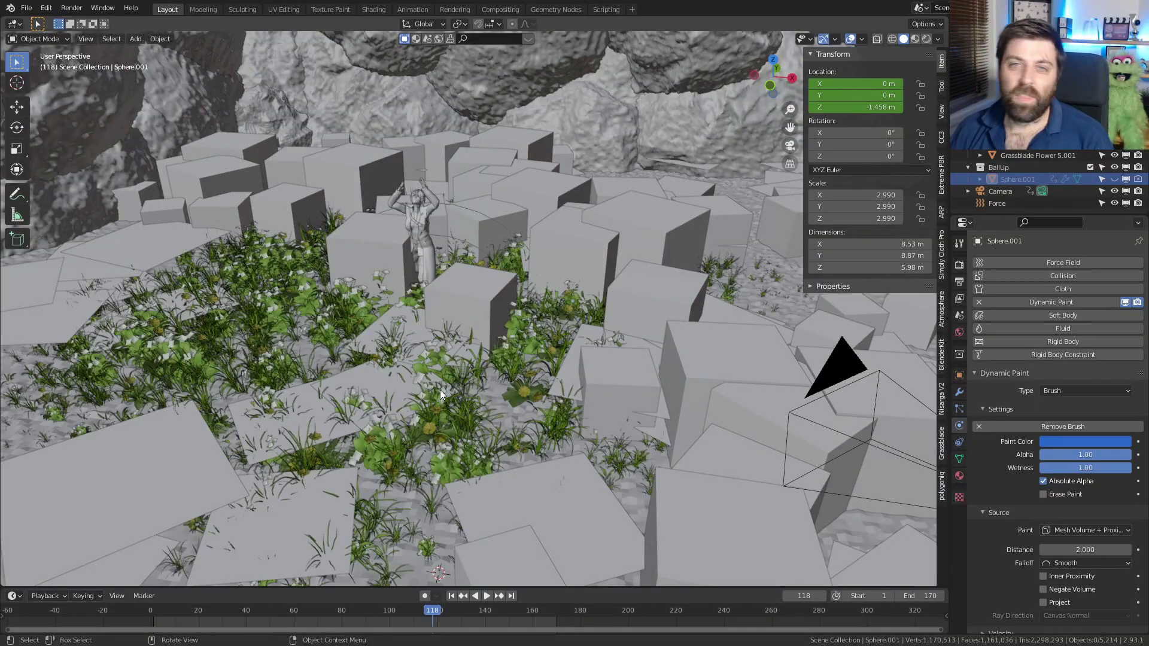
middle_drag(440, 389, 435, 300)
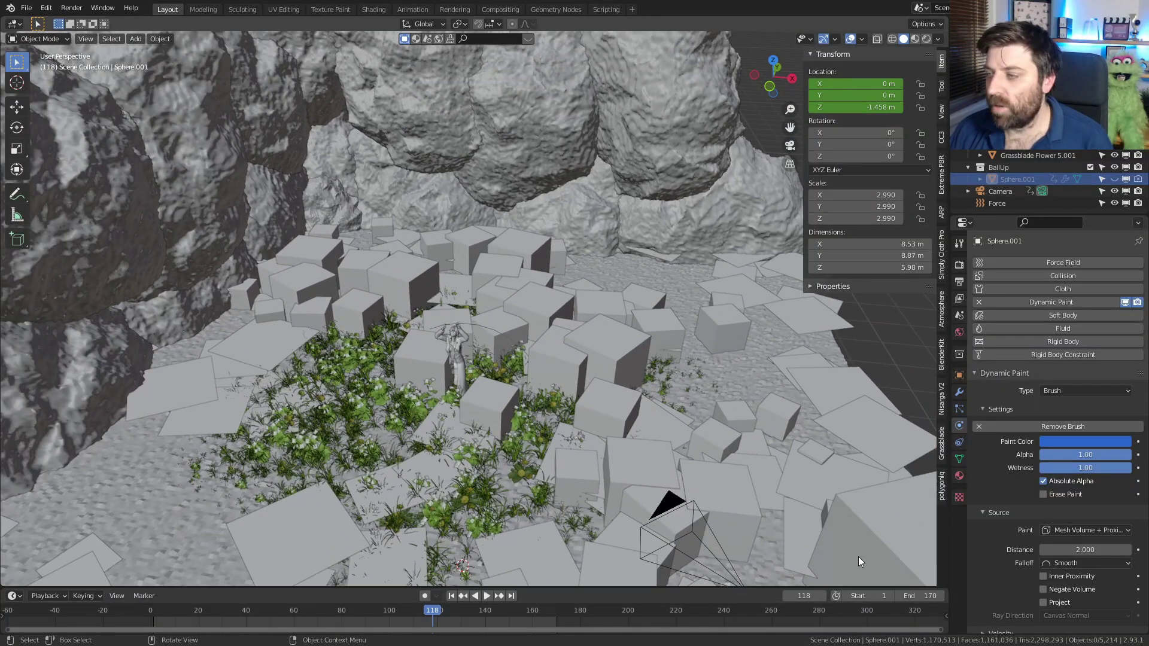
click(939, 496)
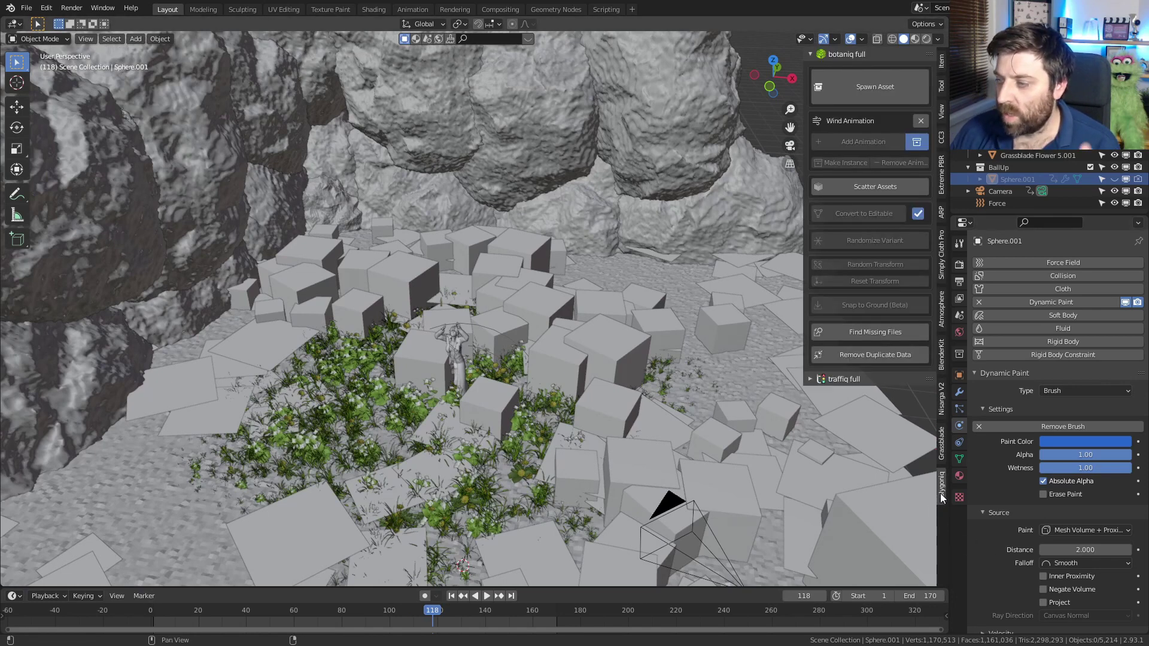
click(941, 413)
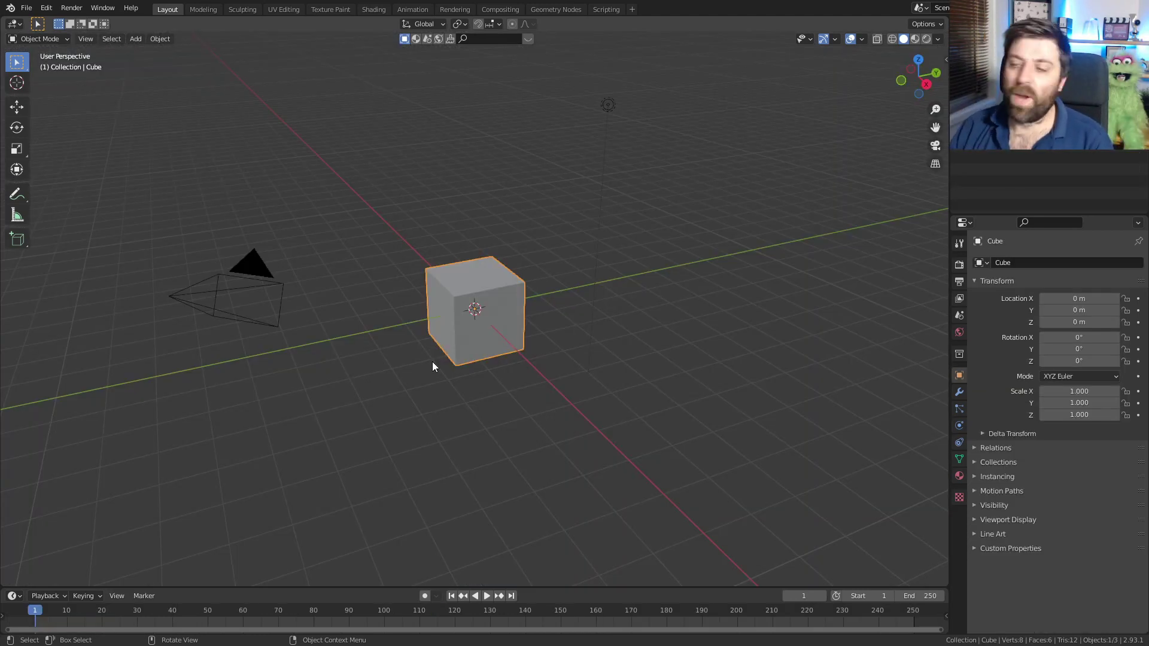
Replace the default cube with a plane and enlarge its mesh in Edit Mode.
key(Delete)
key(shift+a)
mouse_move(432, 362)
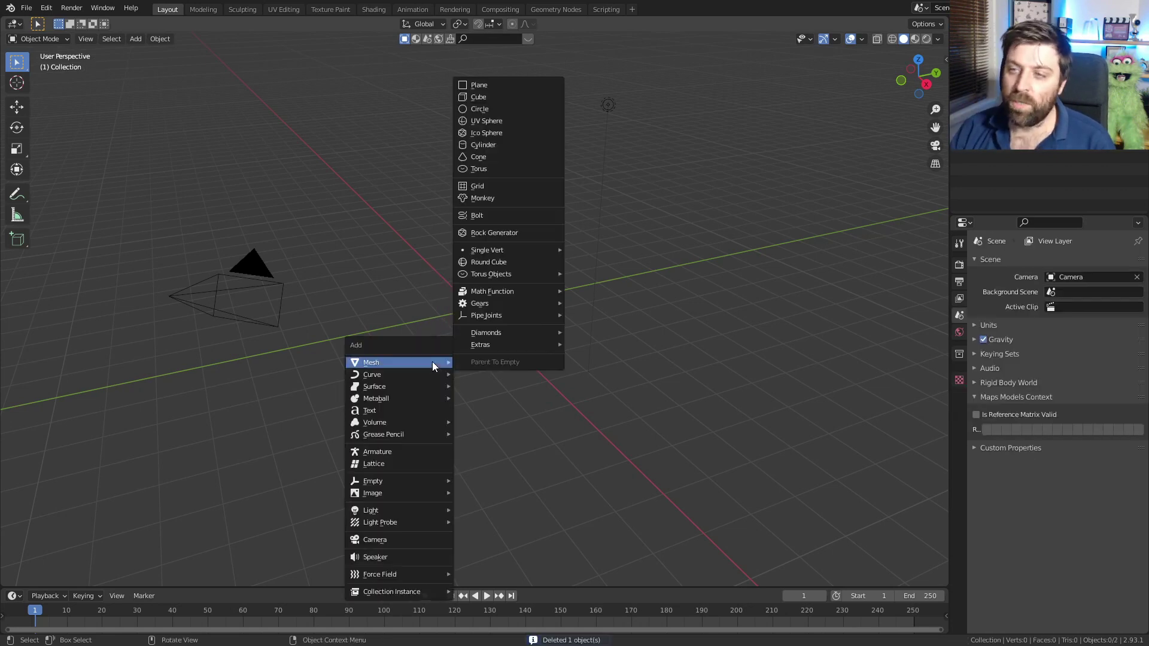
click(482, 85)
key(Tab)
key(s)
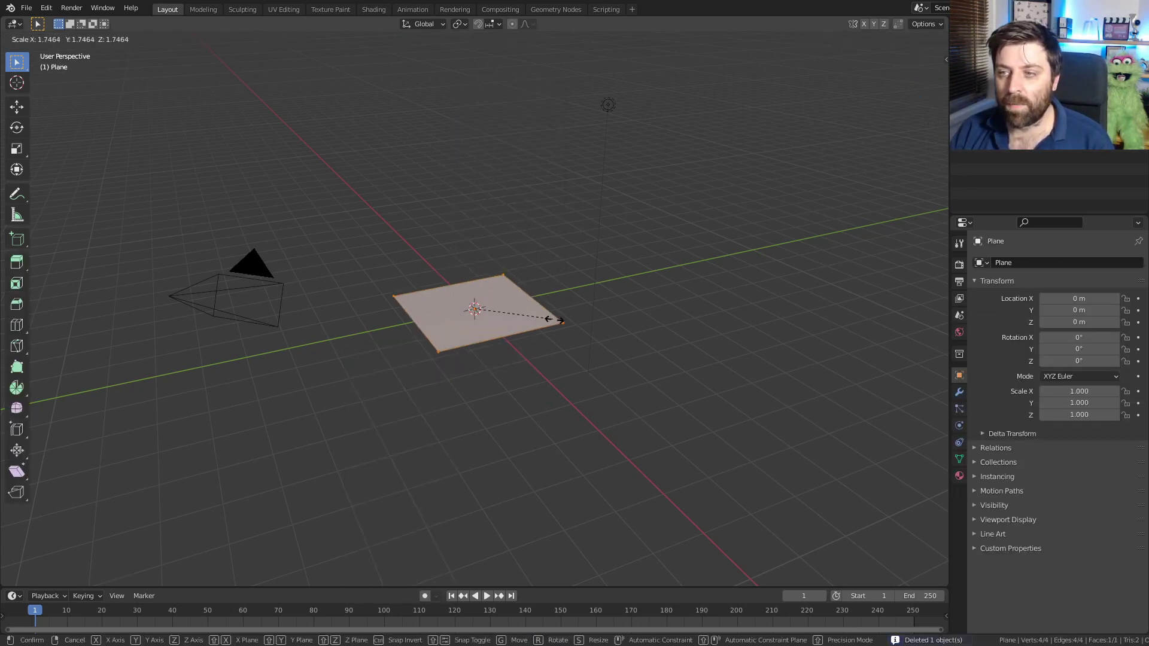
click(651, 364)
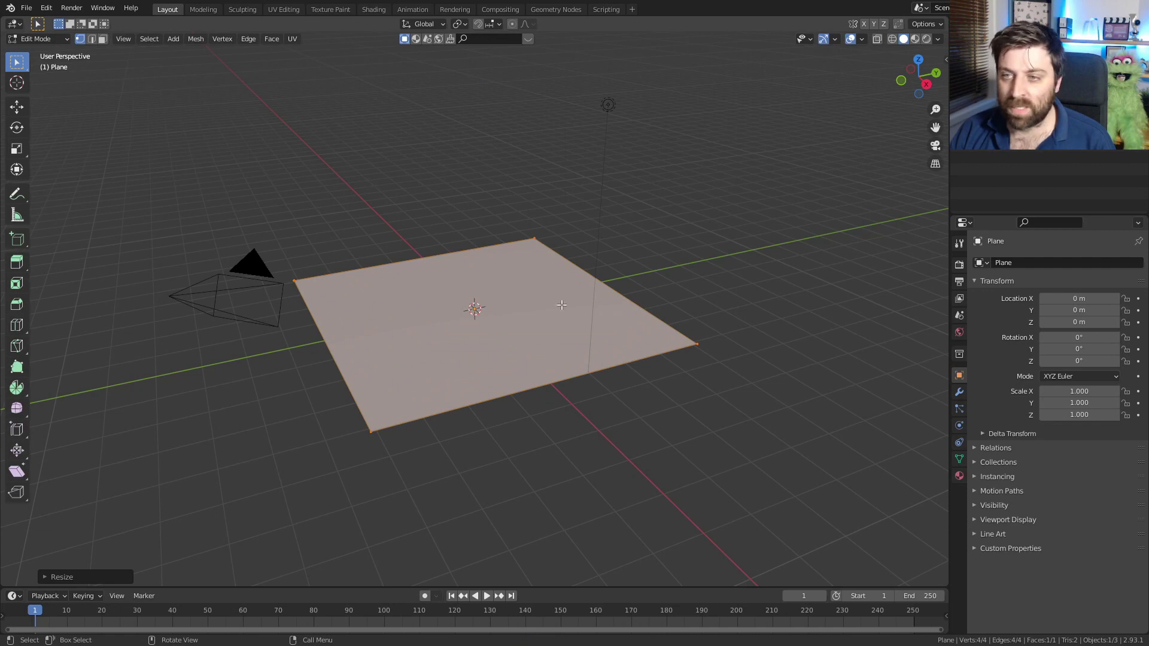
Subdivide the plane's mesh six times and return to Object Mode.
right_click(489, 340)
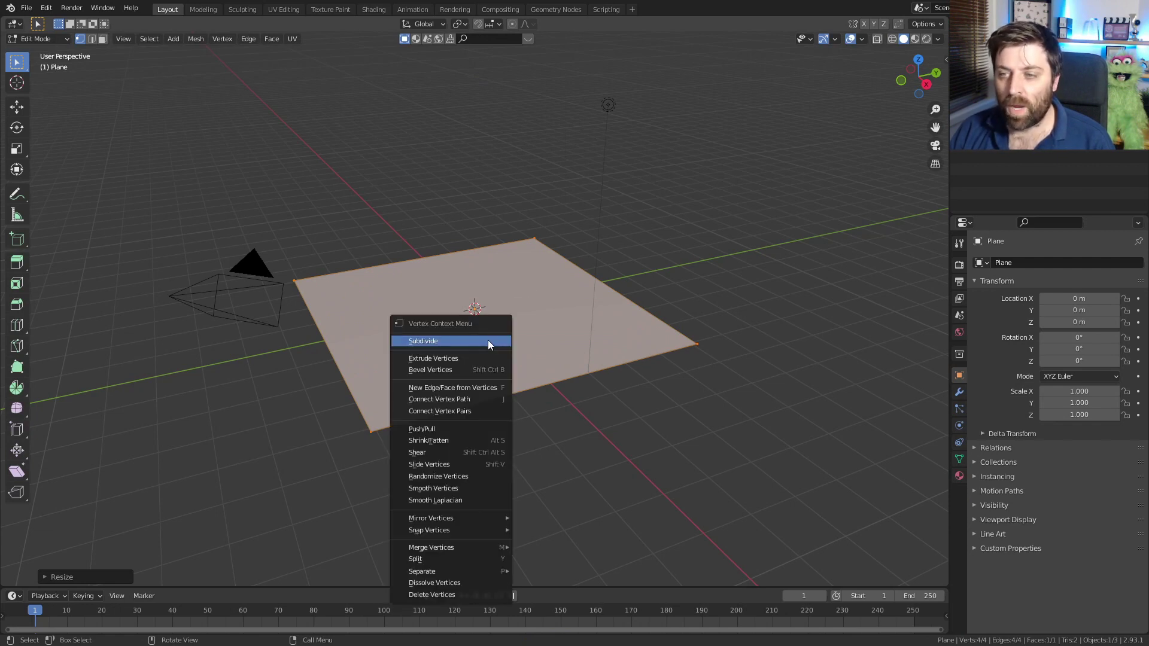
click(487, 340)
key(shift+r)
key(shift+r)
right_click(486, 340)
click(486, 340)
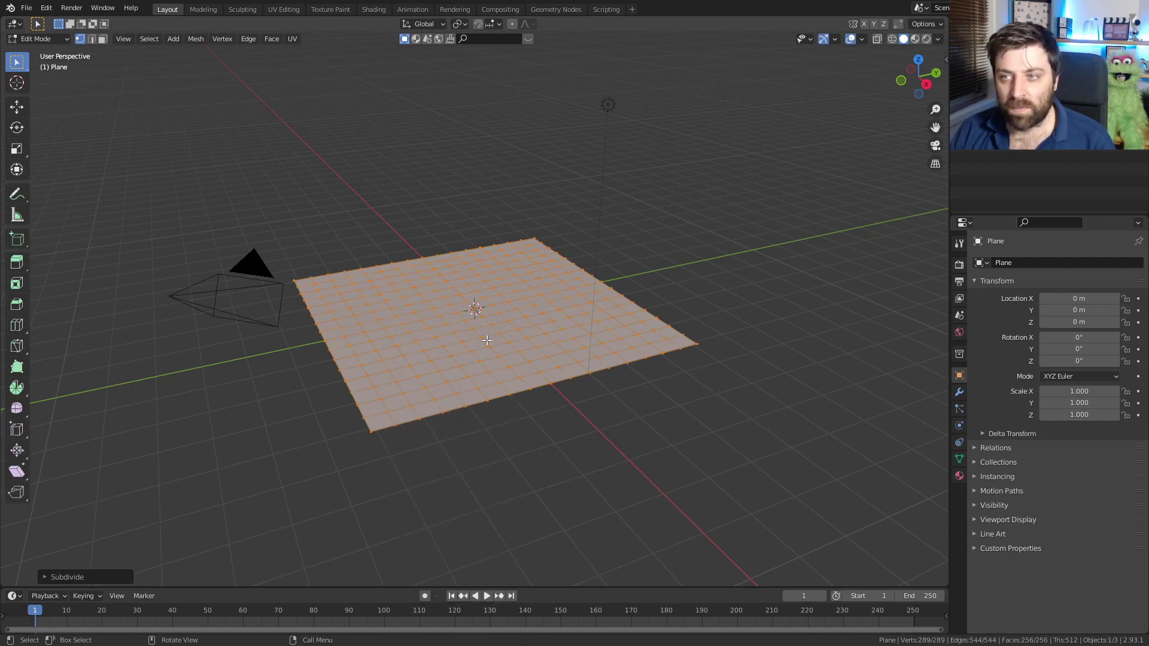
key(shift+r)
key(shift+r)
middle_drag(486, 339, 505, 356)
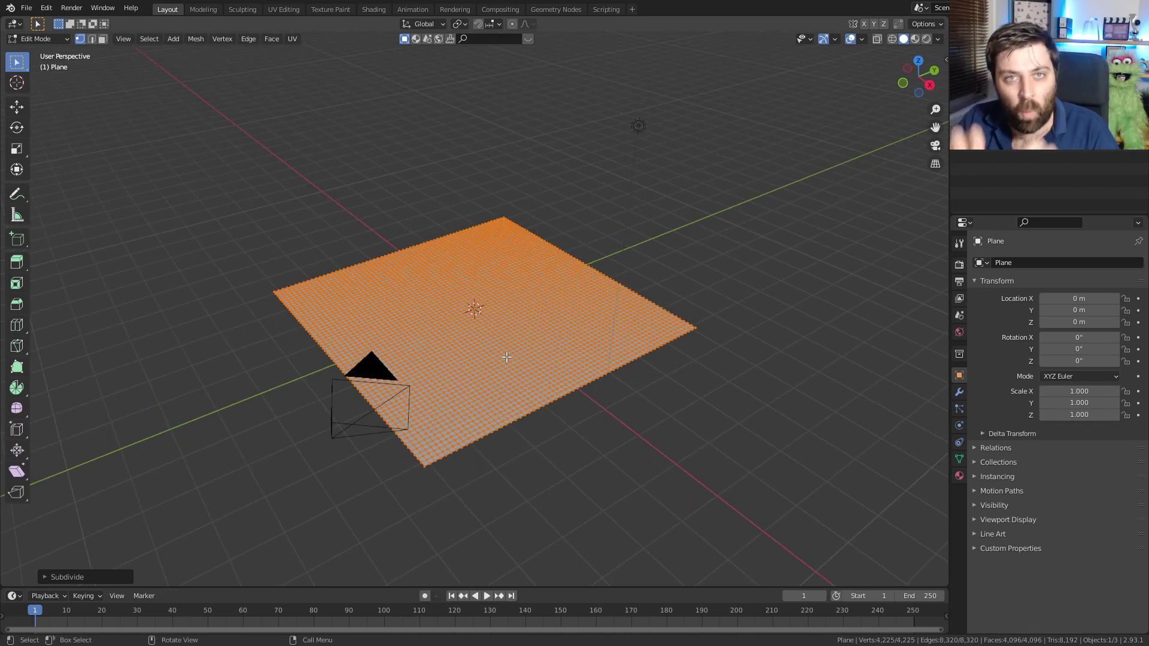
scroll(506, 356, up, 3)
key(Tab)
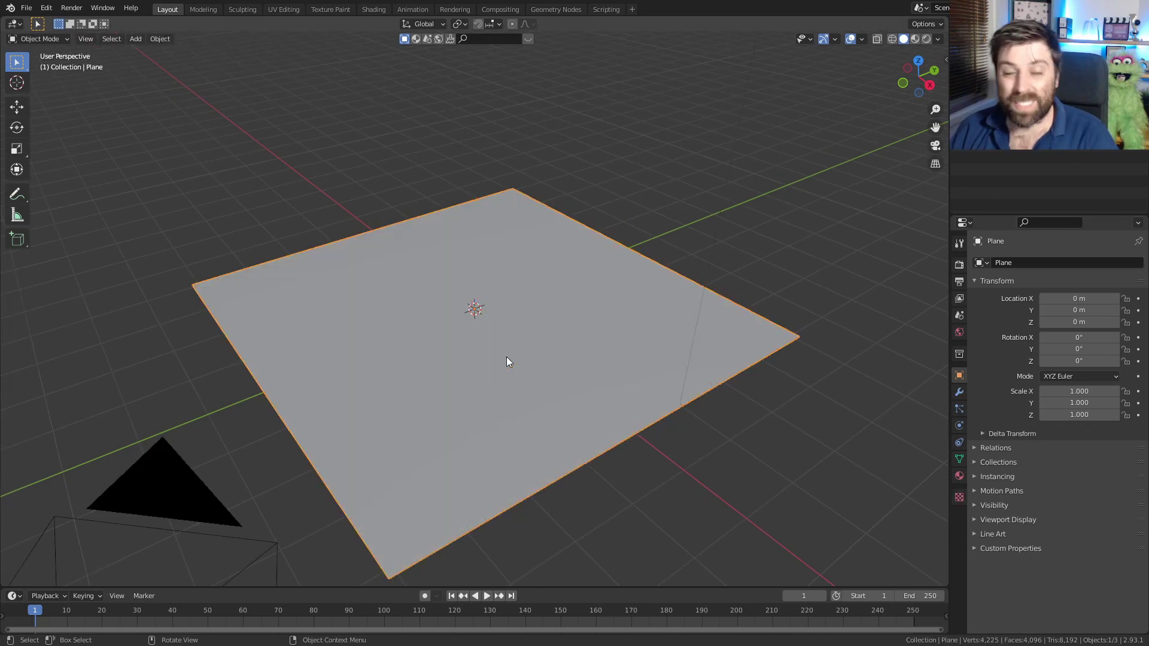
Add a UV sphere and move it straight down to about 2.24 m below the plane.
scroll(507, 357, down, 3)
middle_drag(502, 353, 490, 326)
key(shift+a)
mouse_move(490, 326)
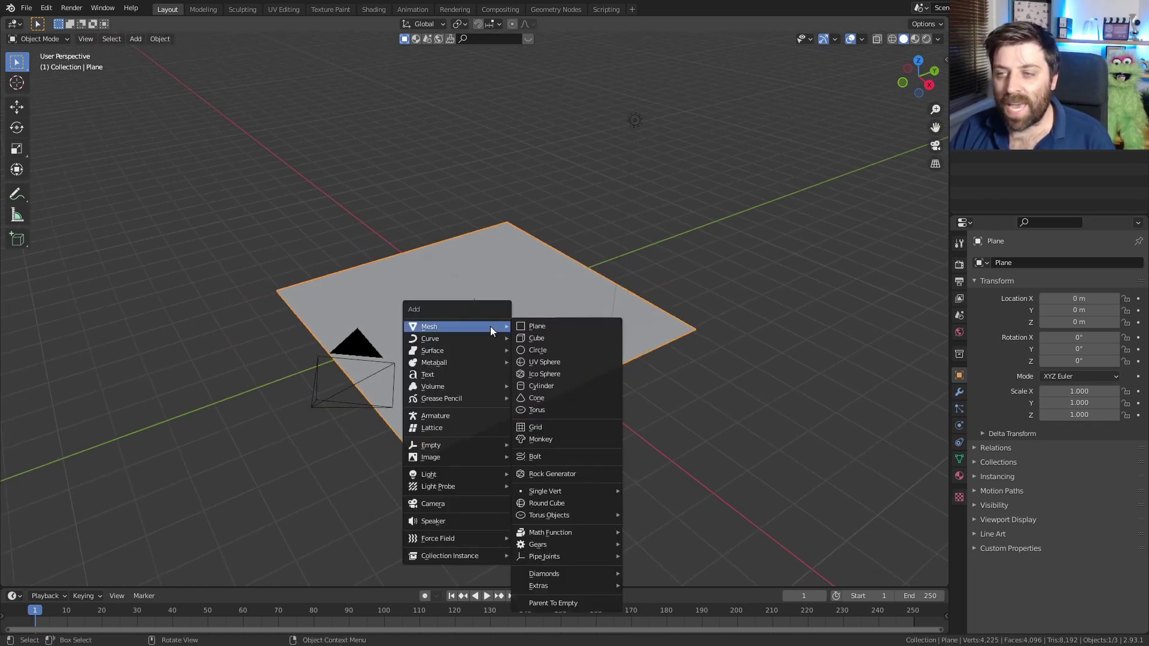
click(556, 360)
middle_drag(556, 361, 527, 312)
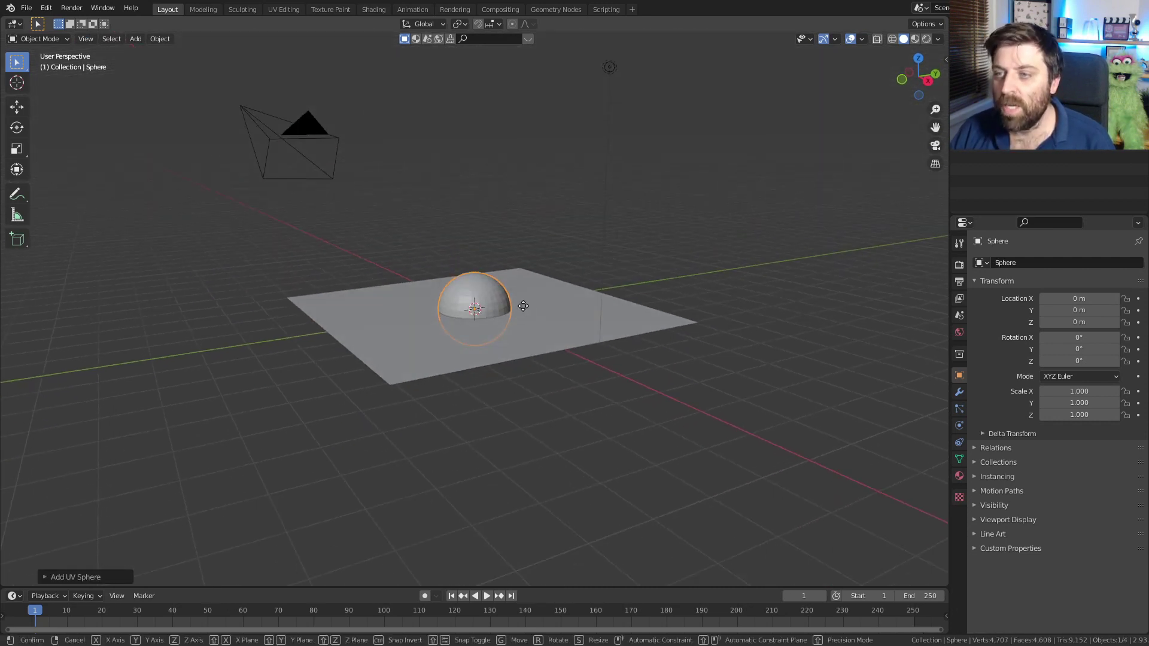
key(g)
key(z)
click(527, 375)
Randomly select the sphere's vertices in Edit Mode, starting from an empty selection and using a ratio of 0.1.
middle_drag(516, 367, 486, 350)
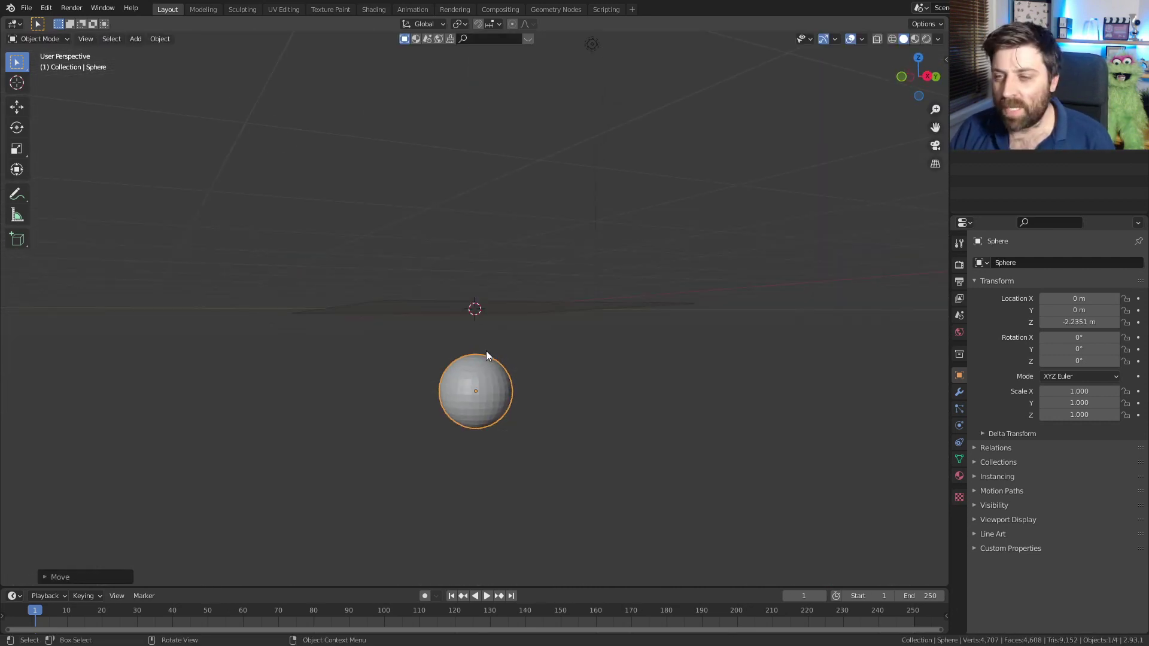
scroll(501, 396, up, 2)
key(Tab)
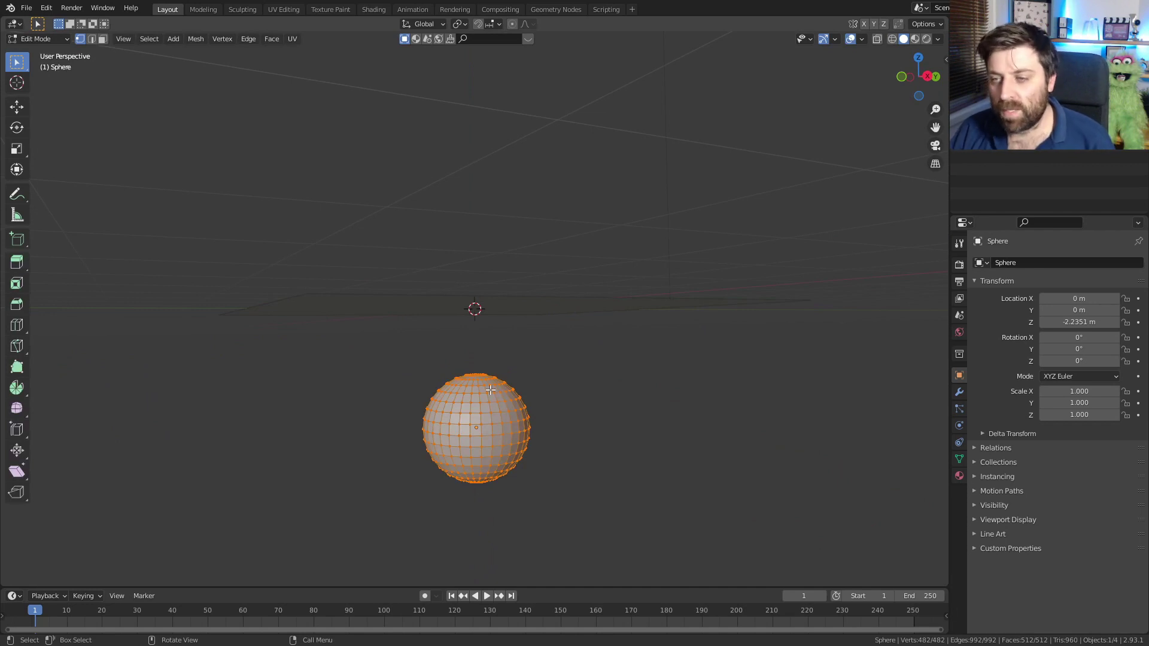
key(alt+a)
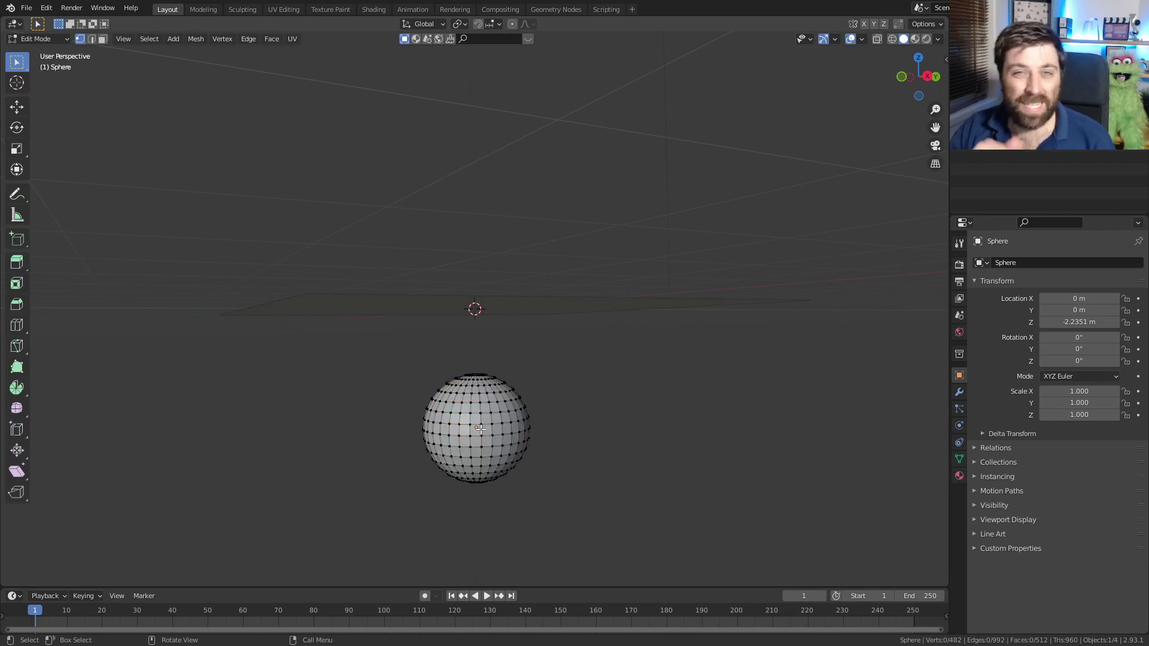
key(F3)
text(select)
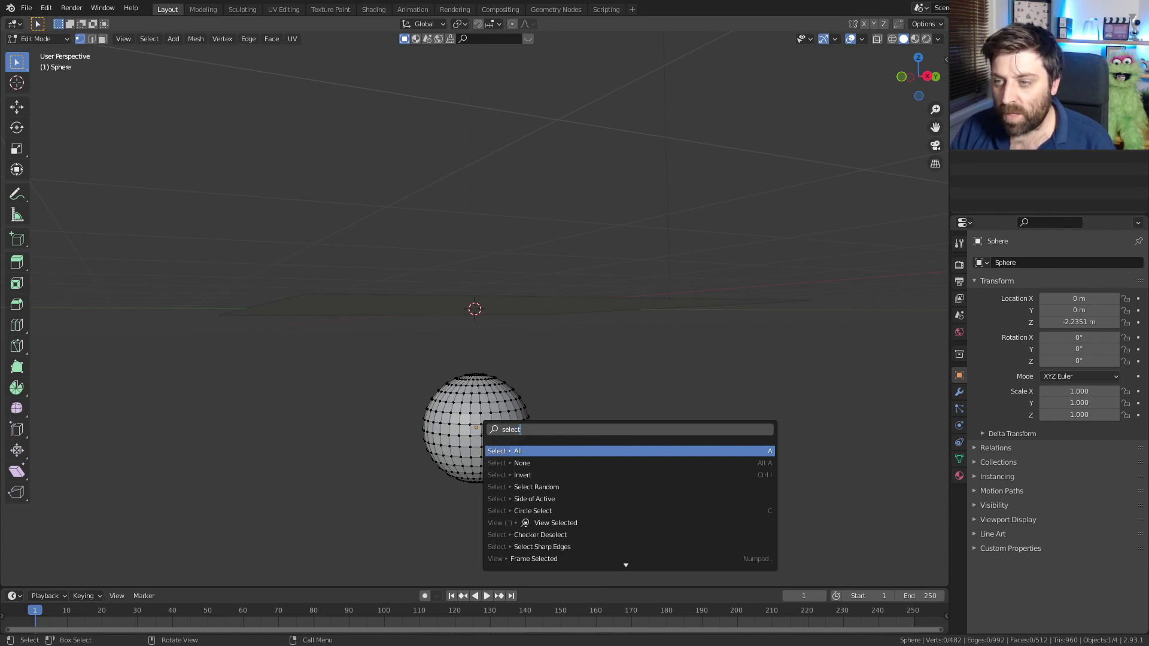
text( ran)
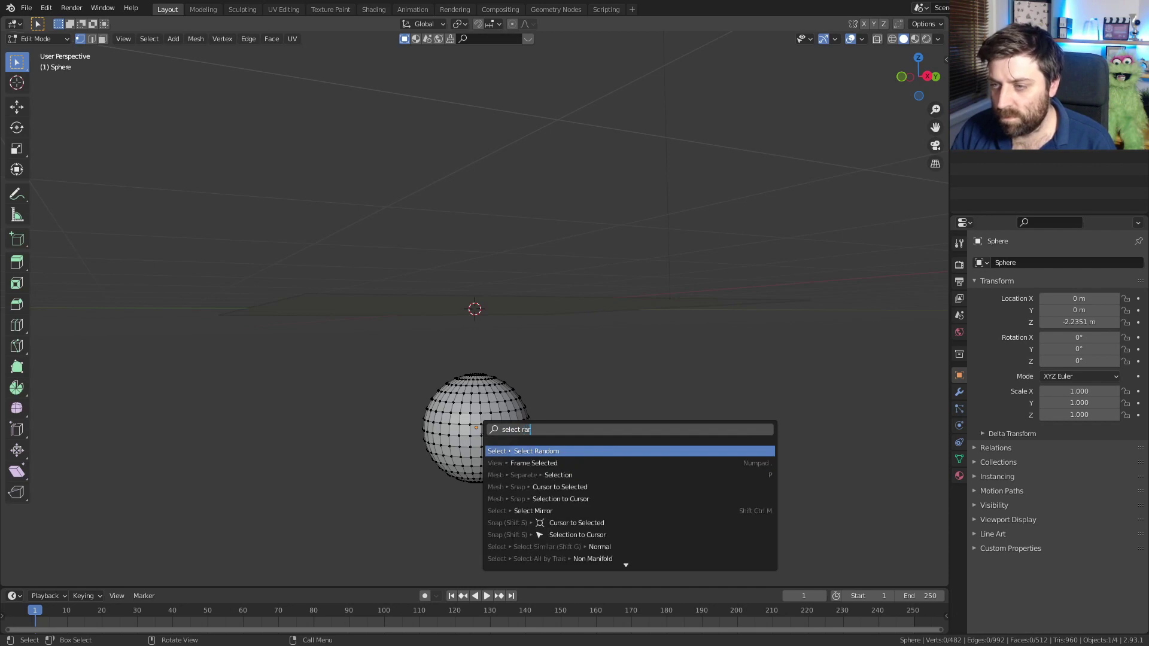
key(Return)
click(42, 575)
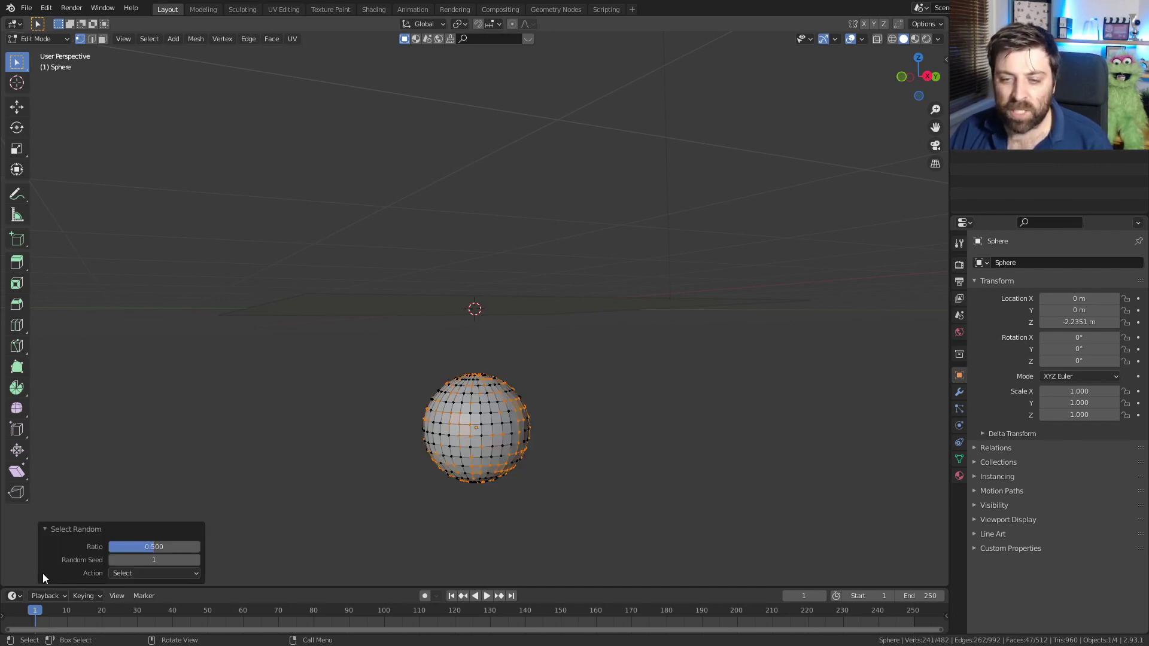
click(137, 544)
text(0.1)
key(Return)
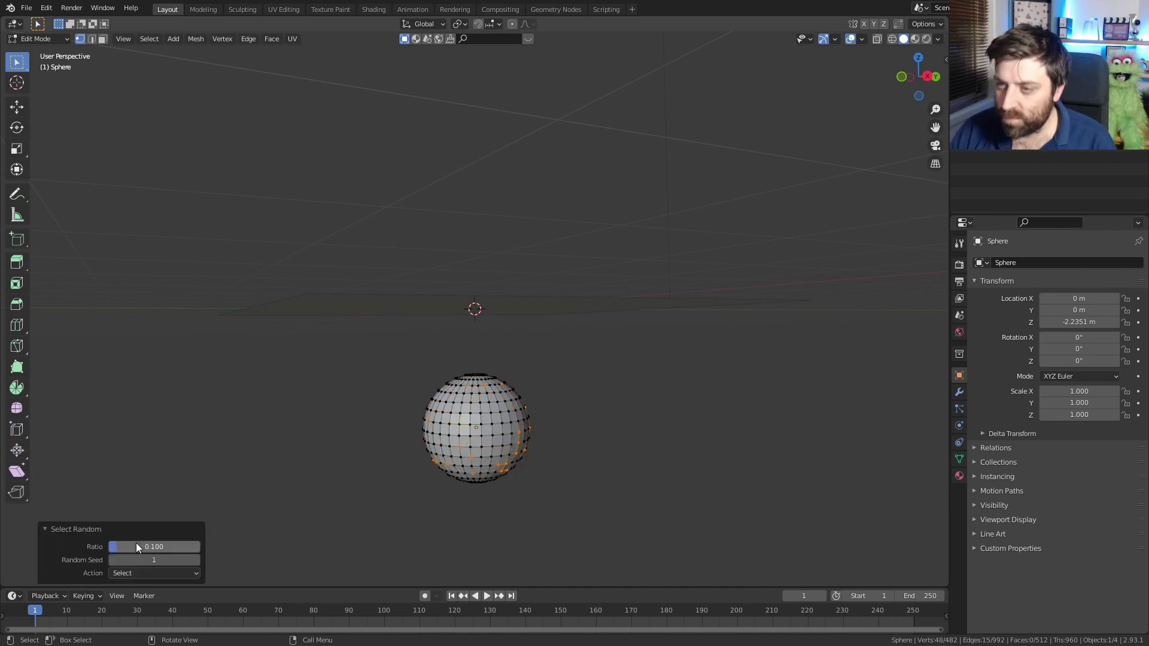
Scale the selected sphere vertices by about 1.285 using proportional editing with Random falloff, and return to Object Mode.
click(526, 25)
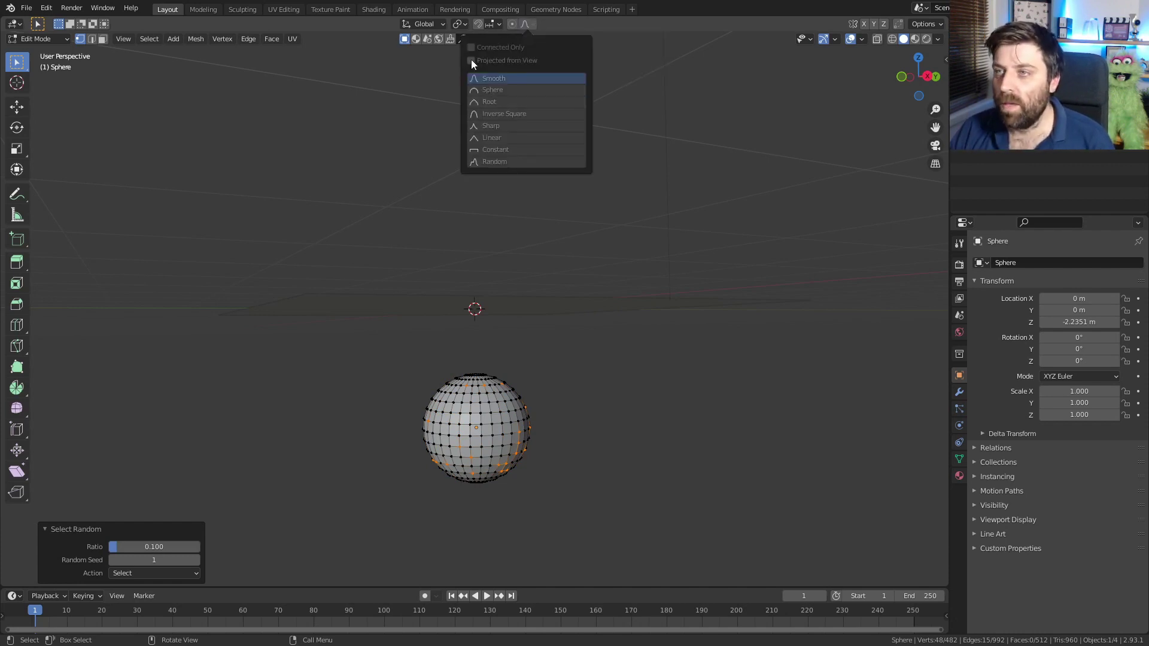
click(489, 161)
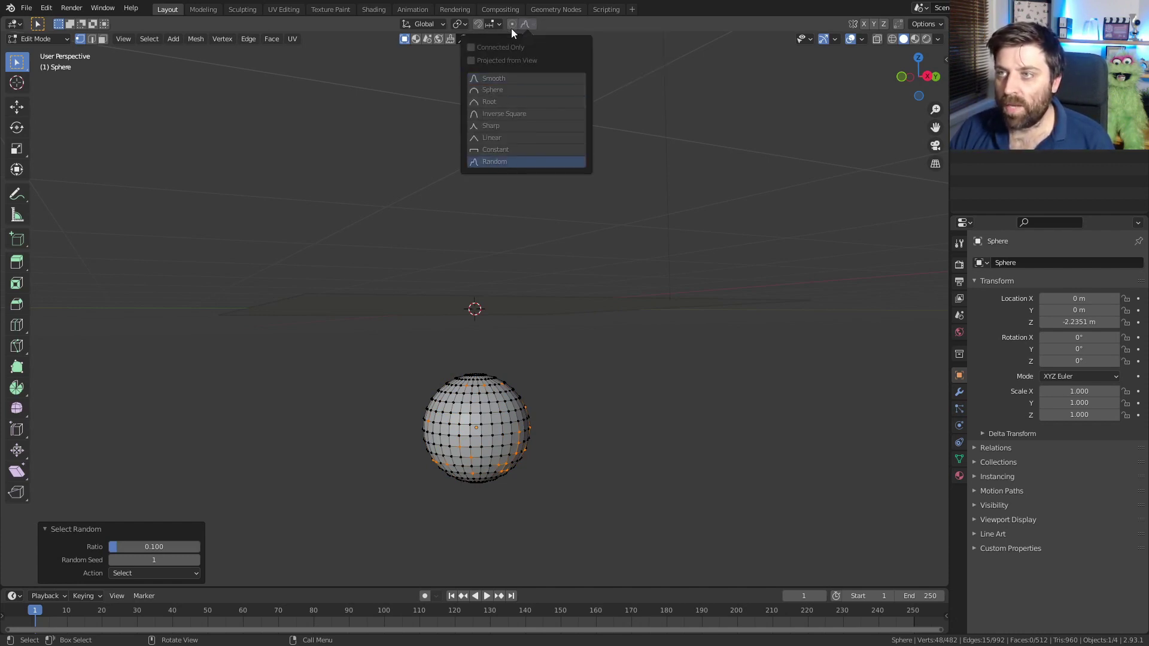
click(512, 24)
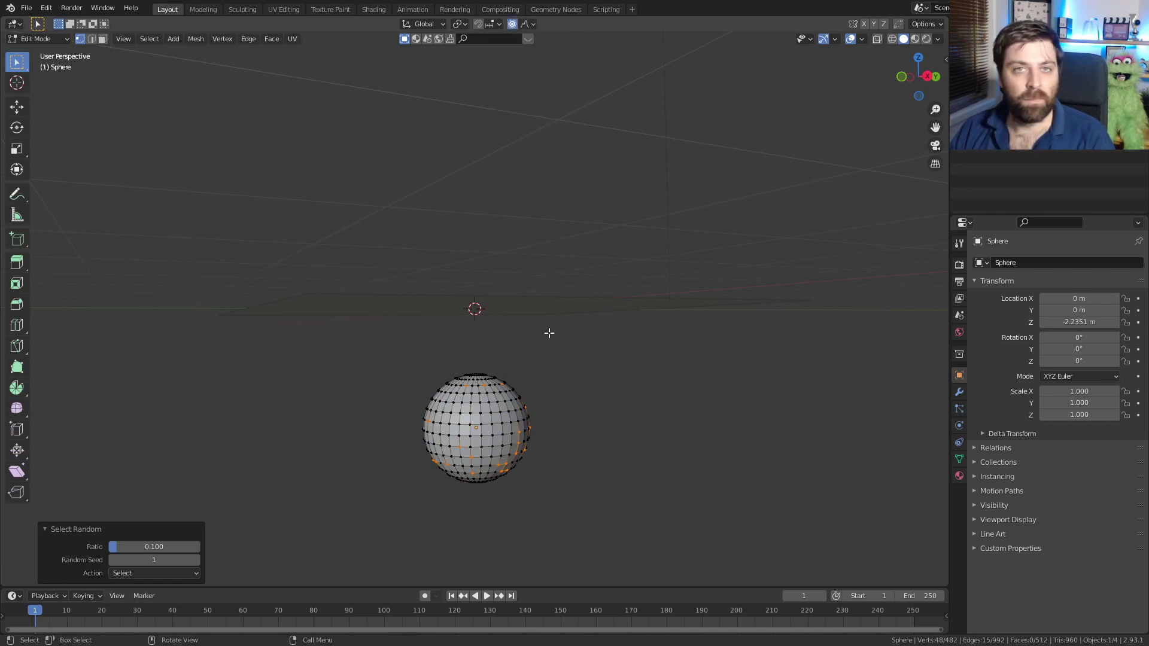
key(s)
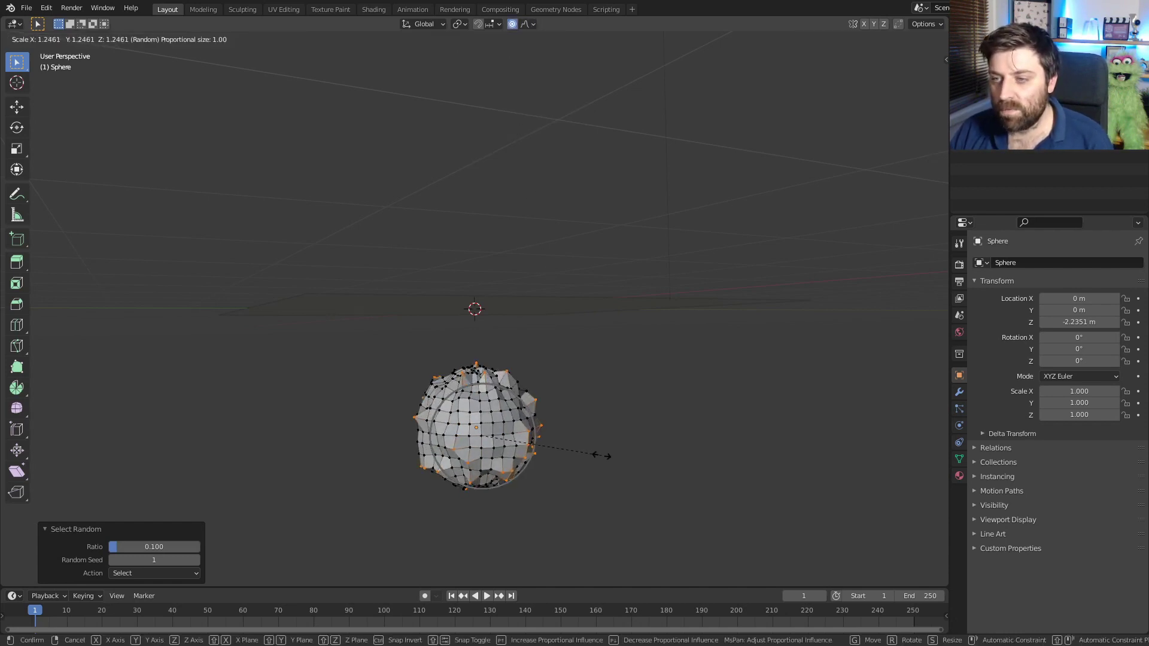
click(602, 460)
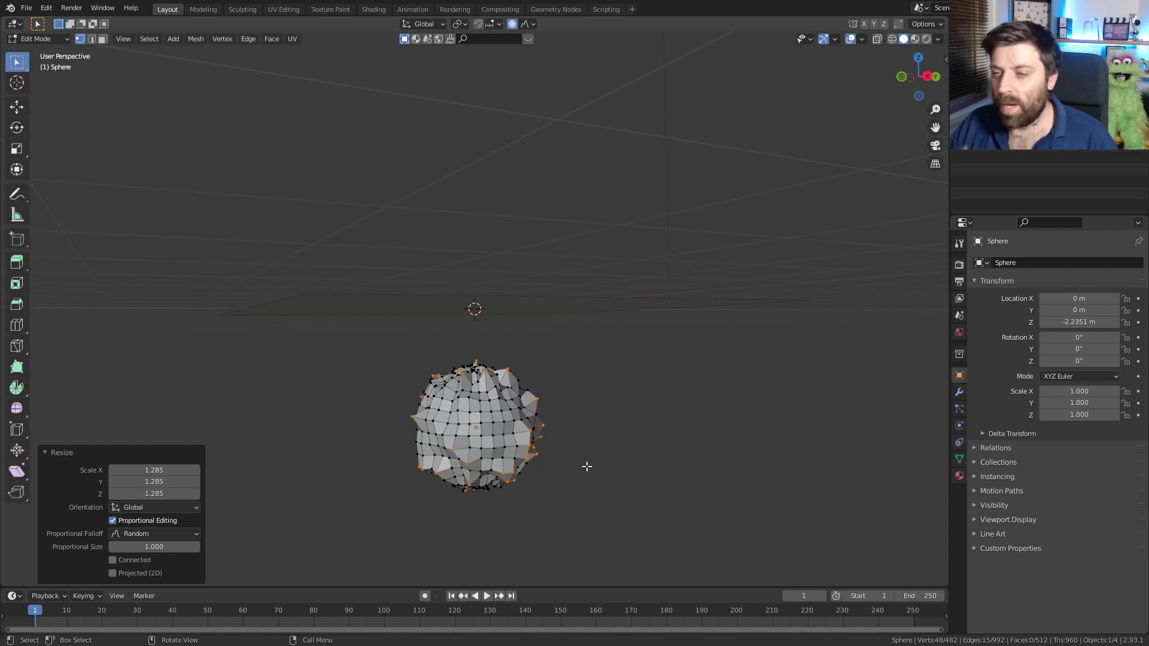
key(Tab)
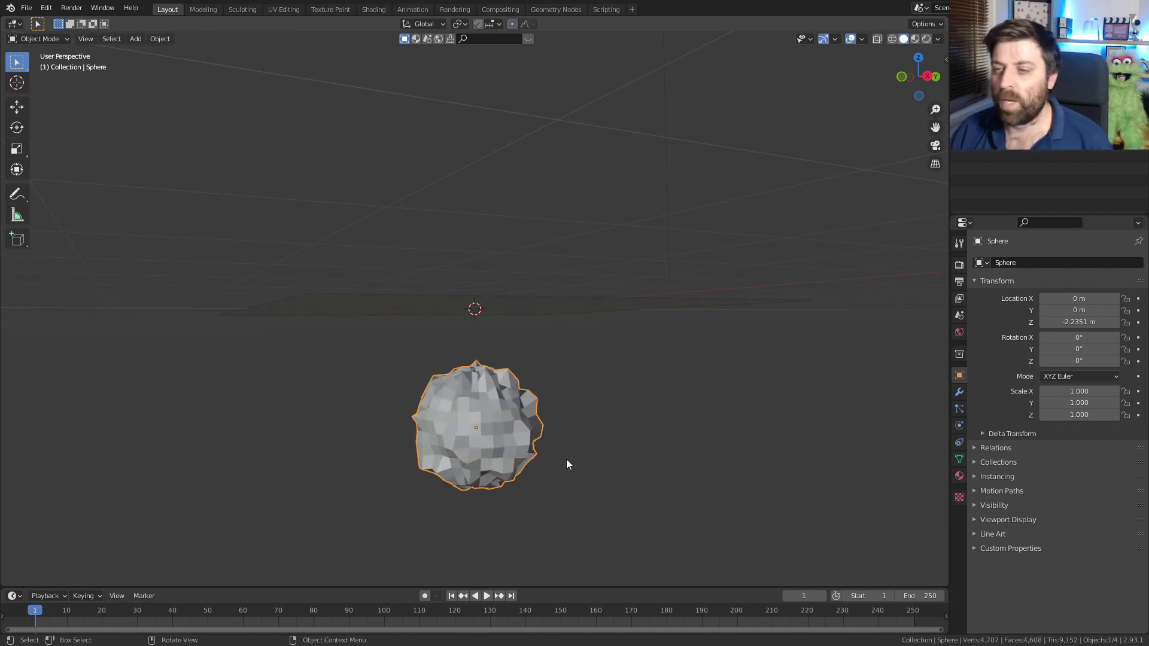
Enable Dynamic Paint physics on the plane and add a canvas to it.
middle_drag(567, 464, 526, 407)
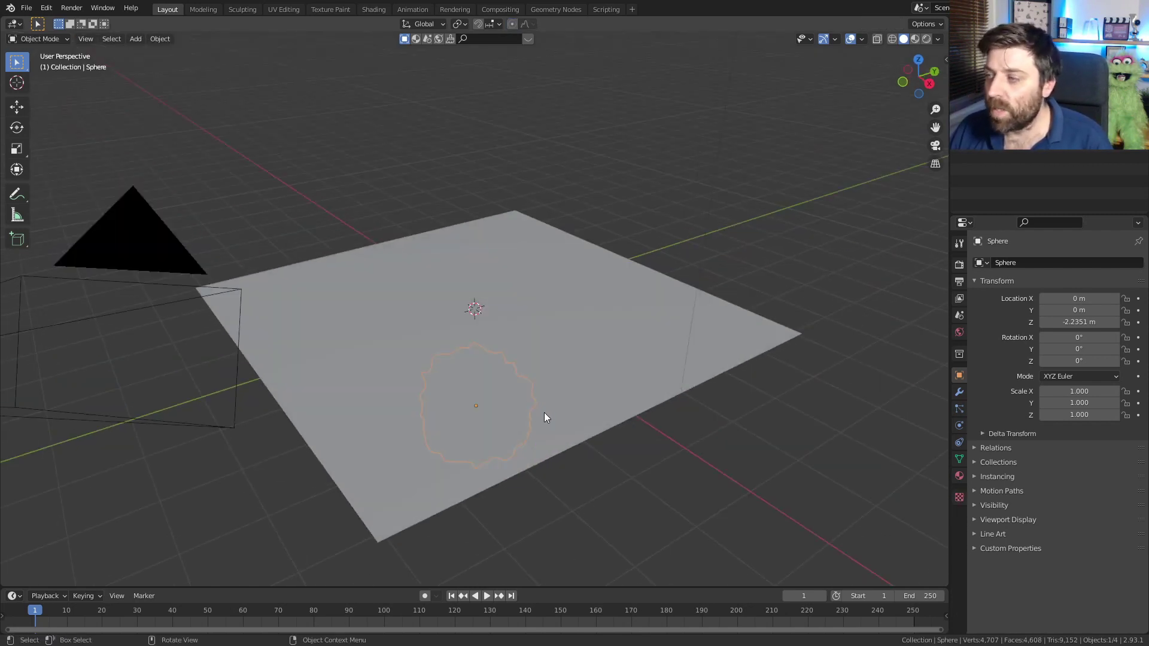
click(544, 412)
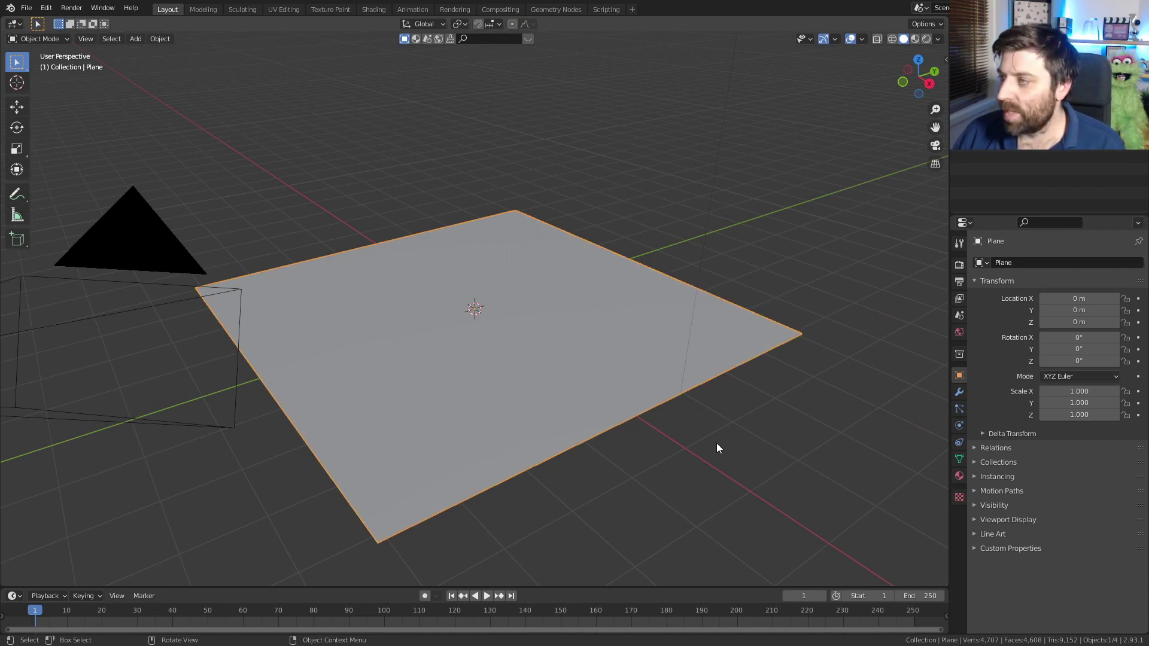
click(959, 426)
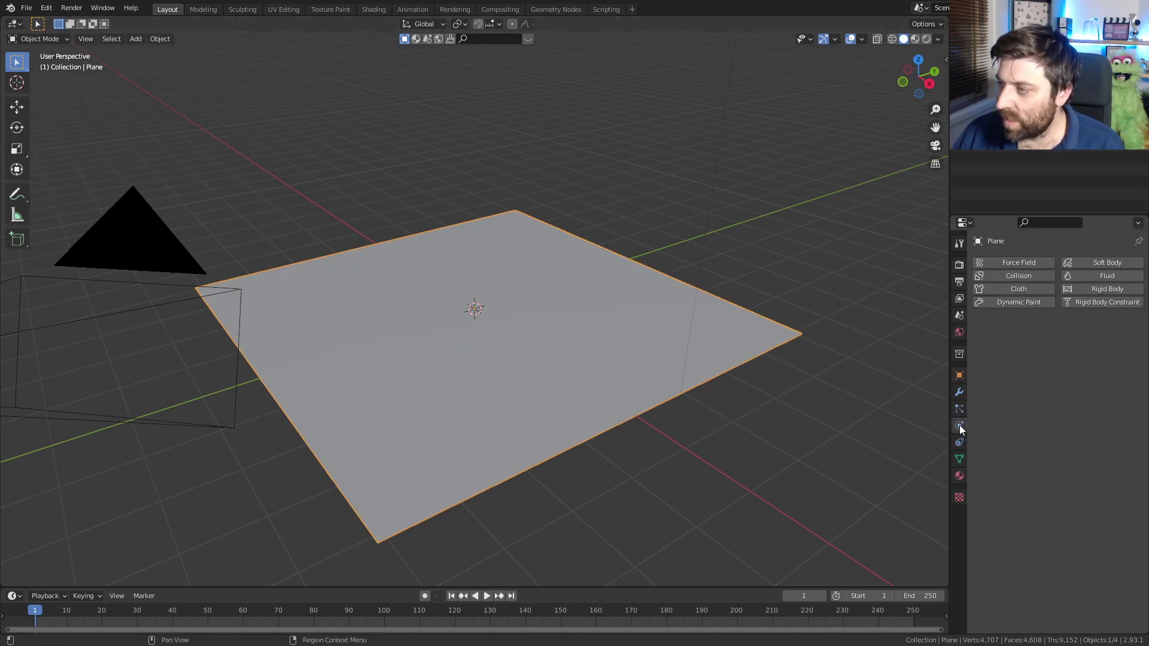
click(1029, 302)
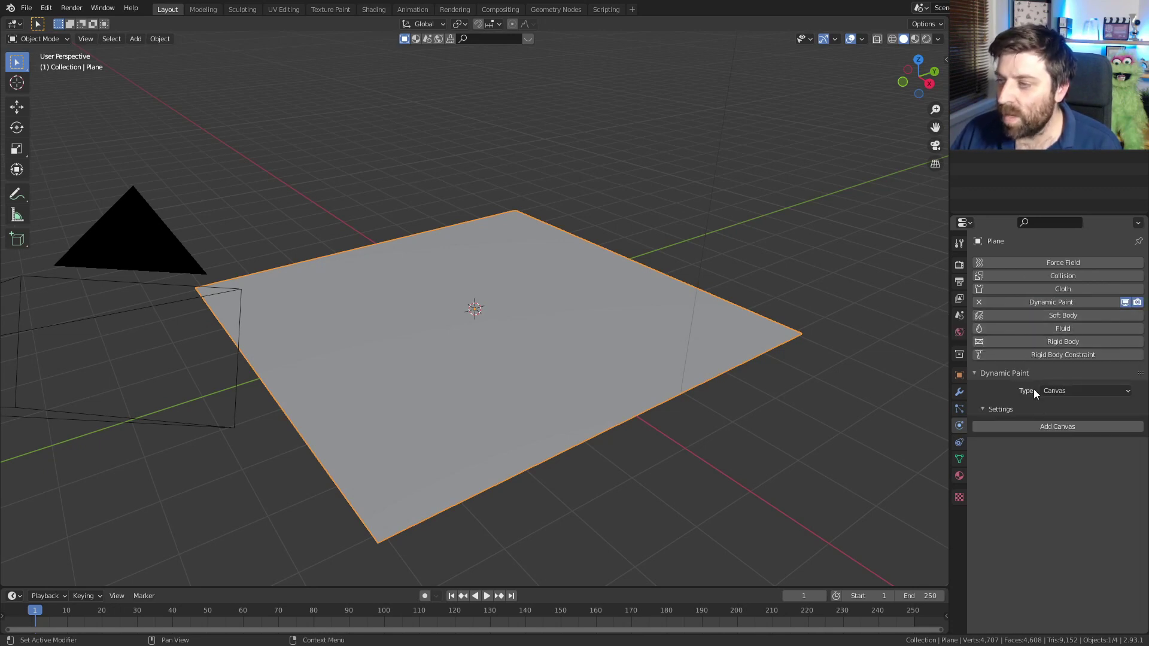
click(1077, 427)
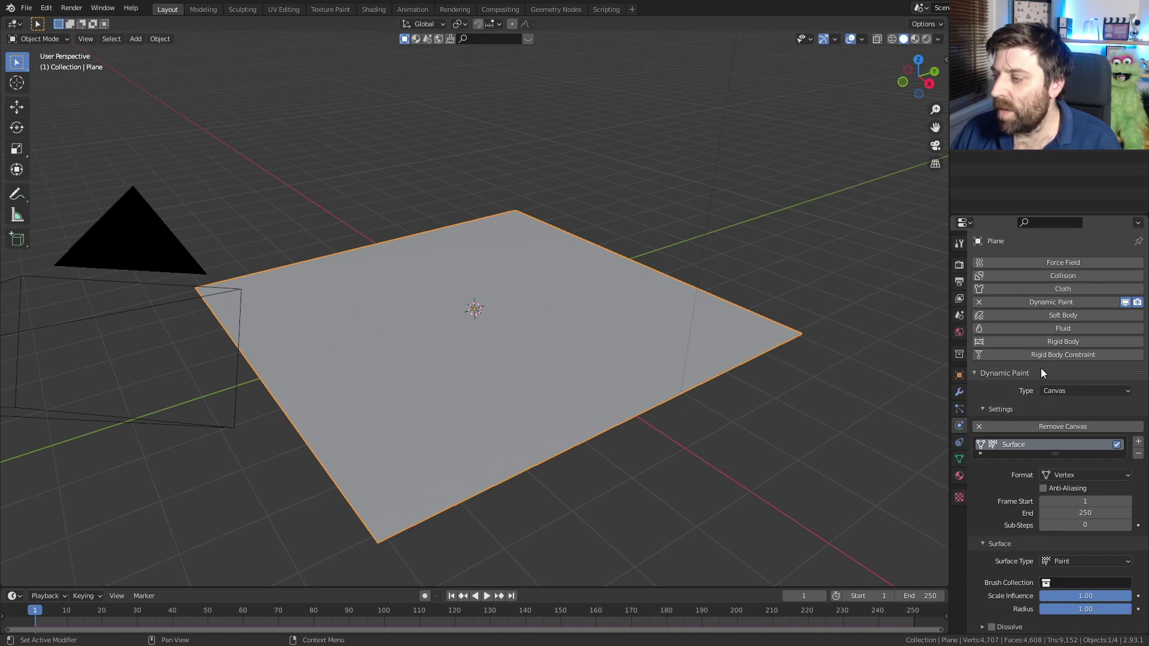
Set the surface type of the plane's Dynamic Paint canvas to Weight.
scroll(1042, 374, down, 2)
scroll(1048, 389, down, 1)
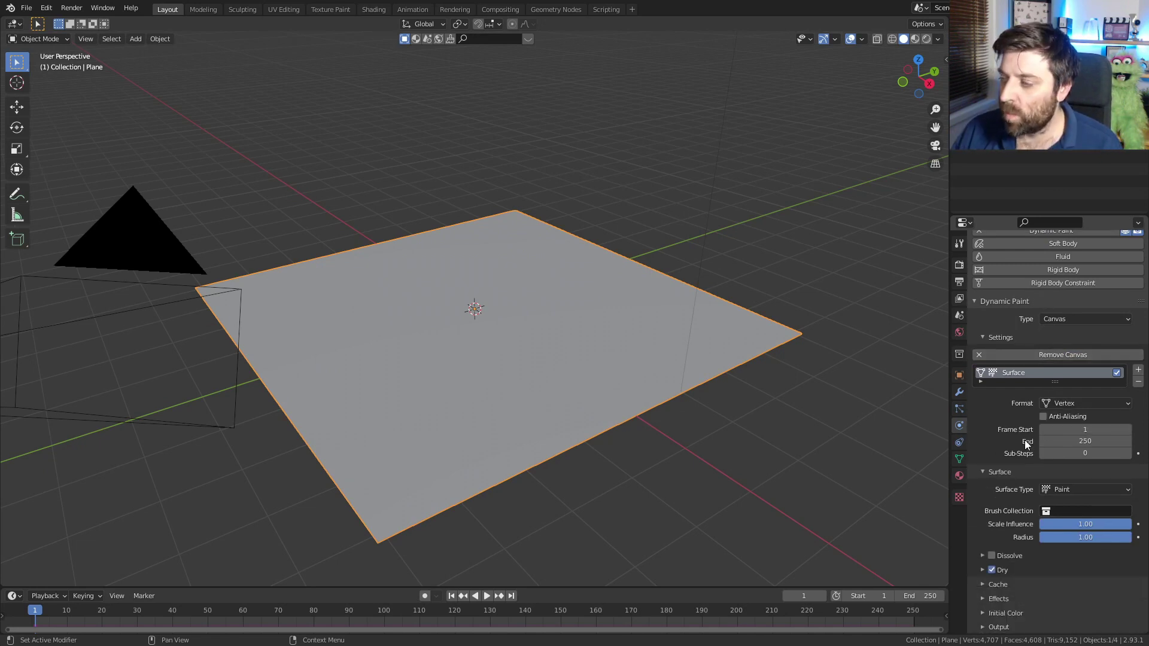
click(1072, 489)
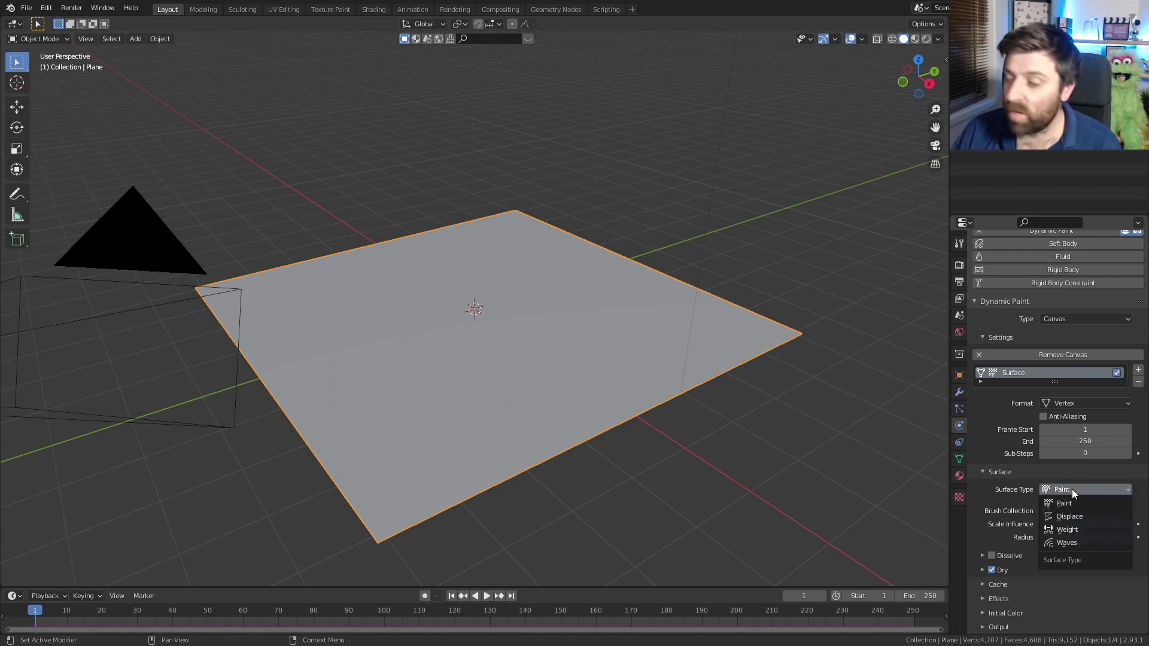
click(1087, 533)
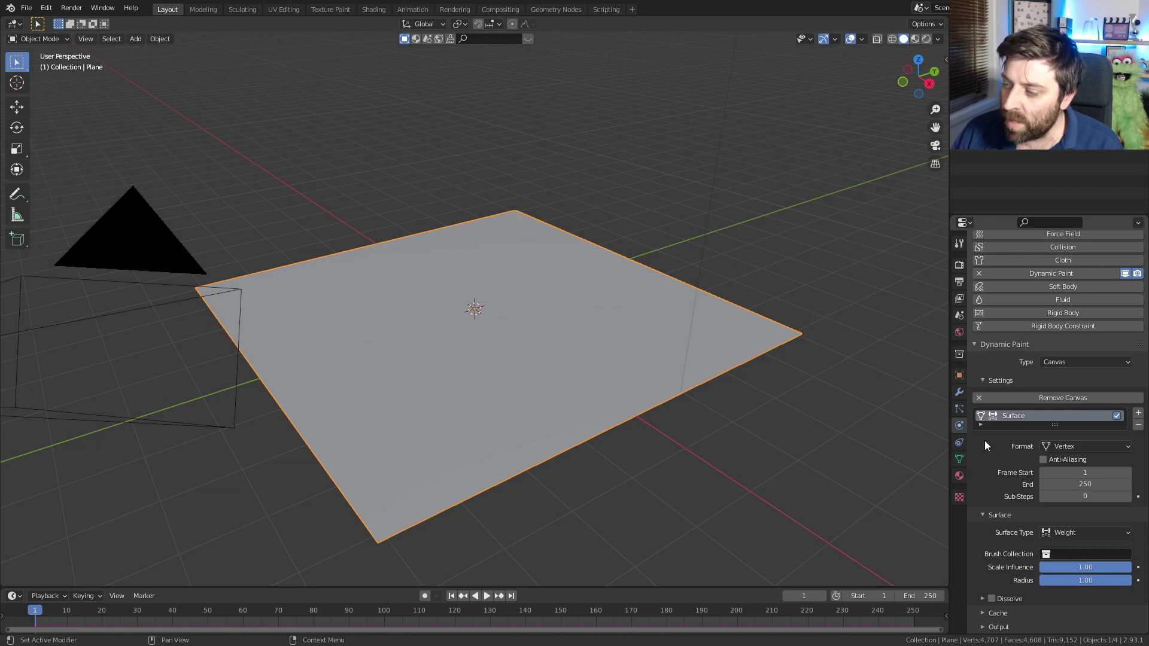
Check the canvas's output vertex group and create a vertex group named dp_weight on the plane to match it.
click(983, 627)
scroll(983, 627, down, 1)
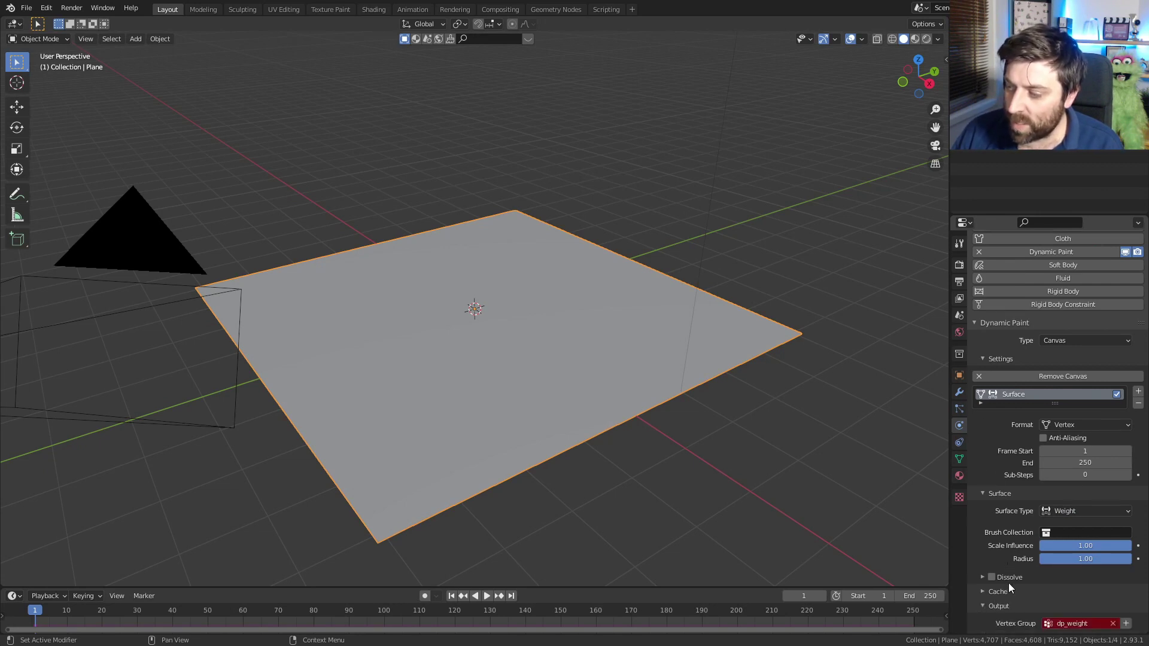
click(1077, 628)
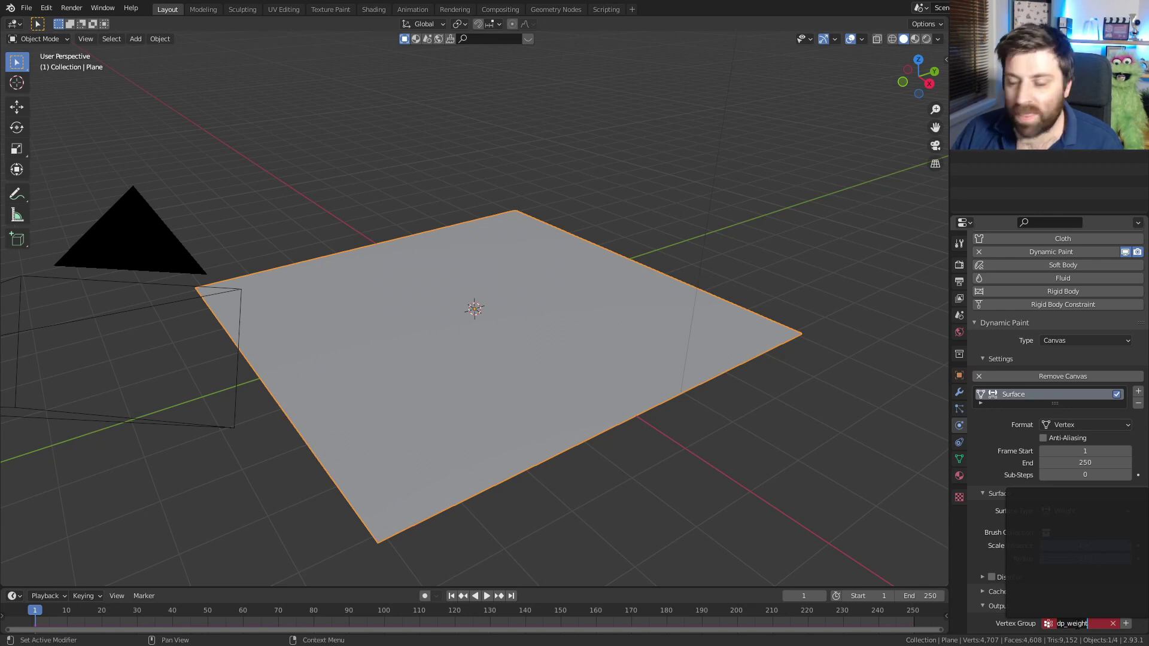
click(962, 458)
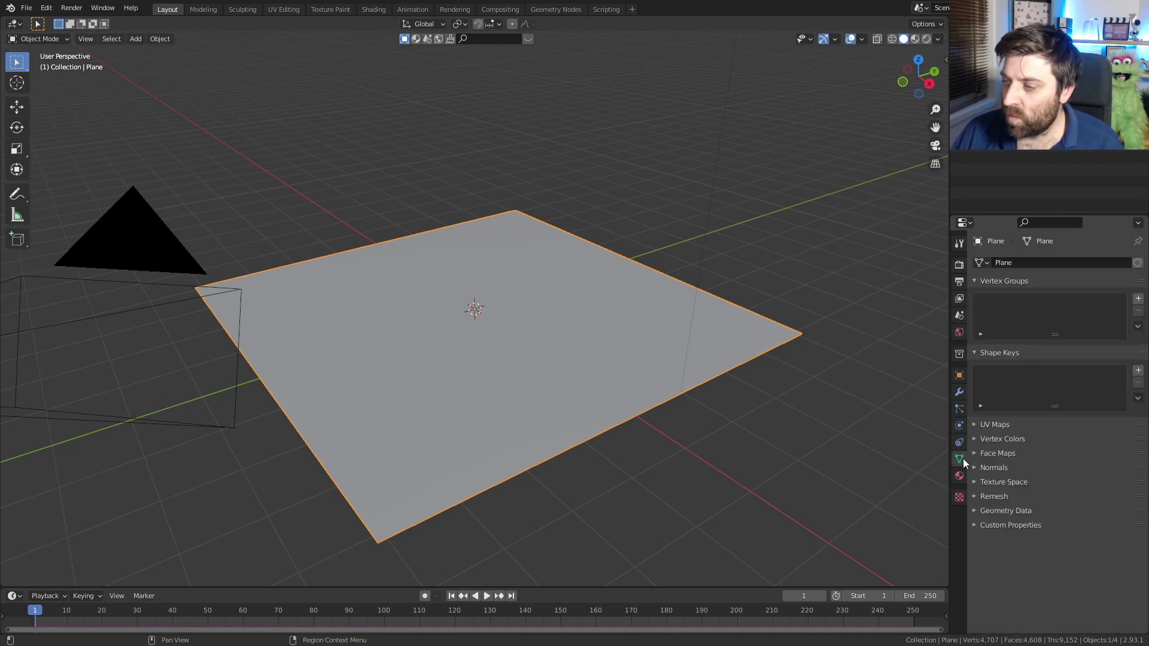
click(1138, 298)
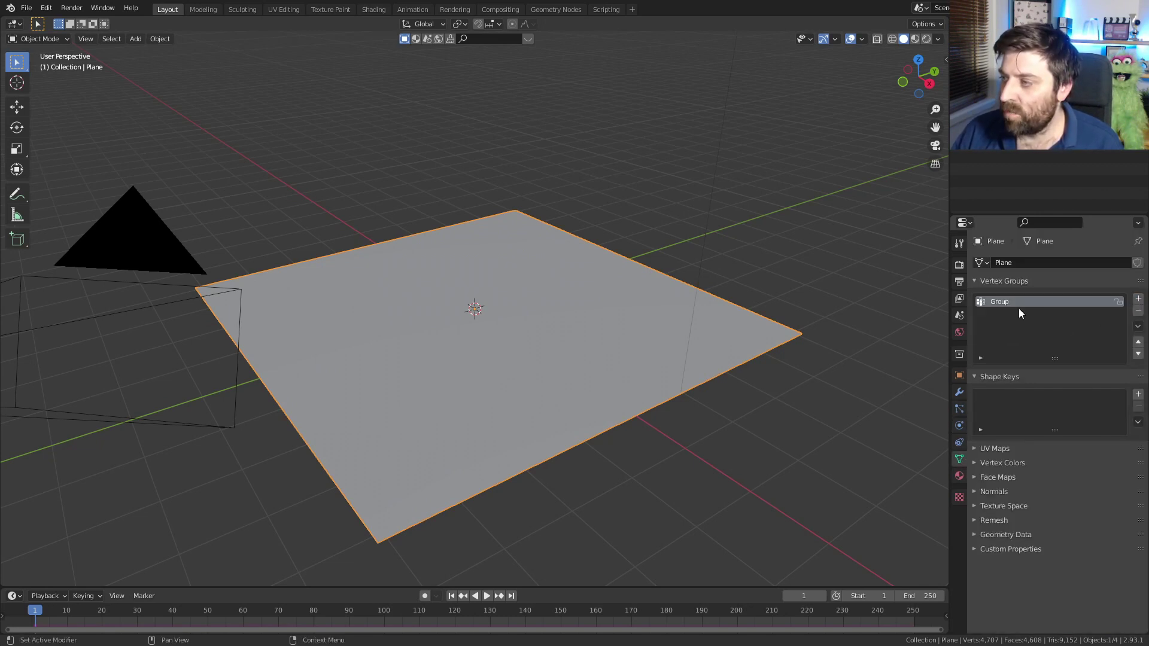
double_click(1018, 302)
text(dp_weight)
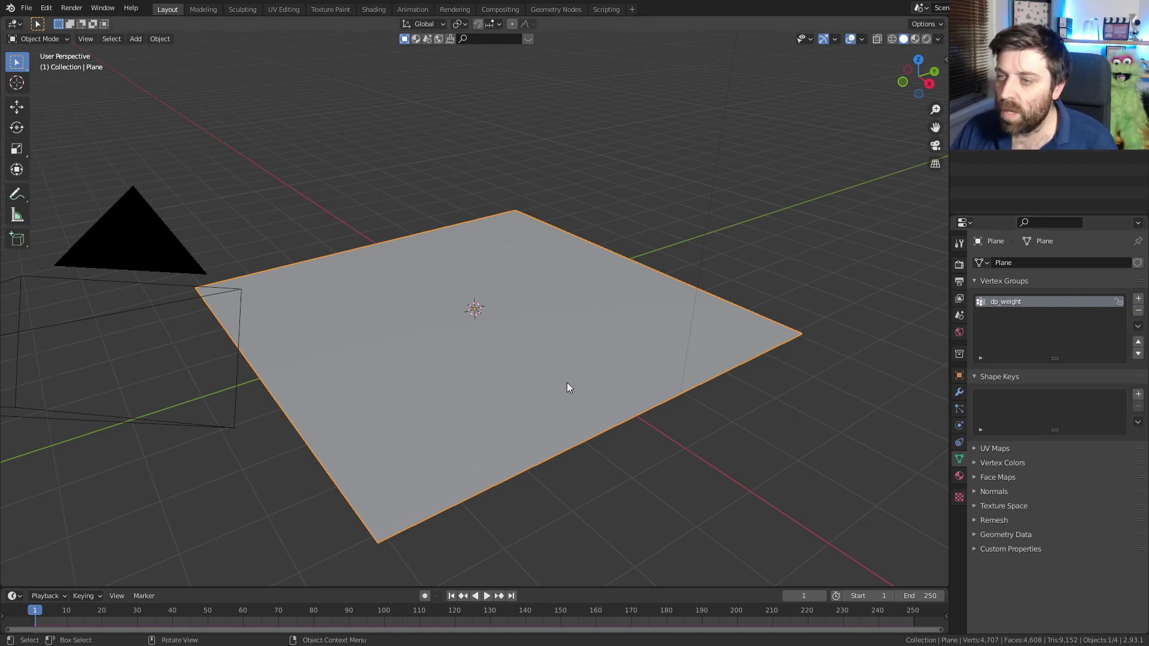
Enable Dynamic Paint physics on the sphere, set its type to Brush, and add the brush.
middle_drag(566, 388, 554, 357)
click(476, 441)
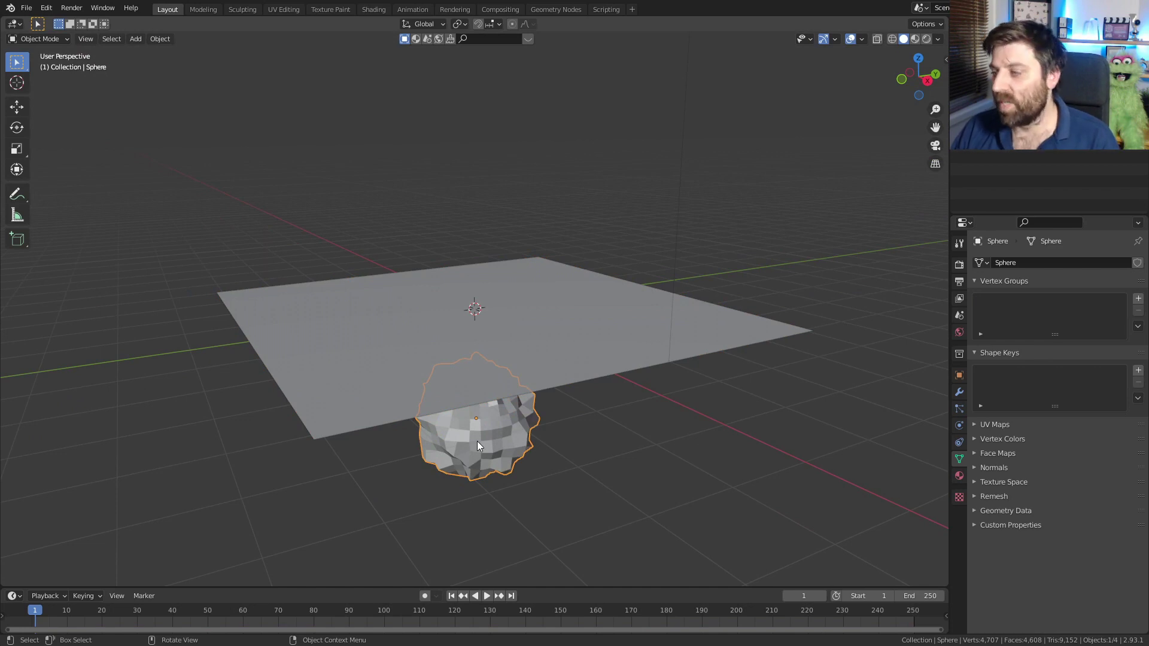
click(959, 426)
click(1016, 304)
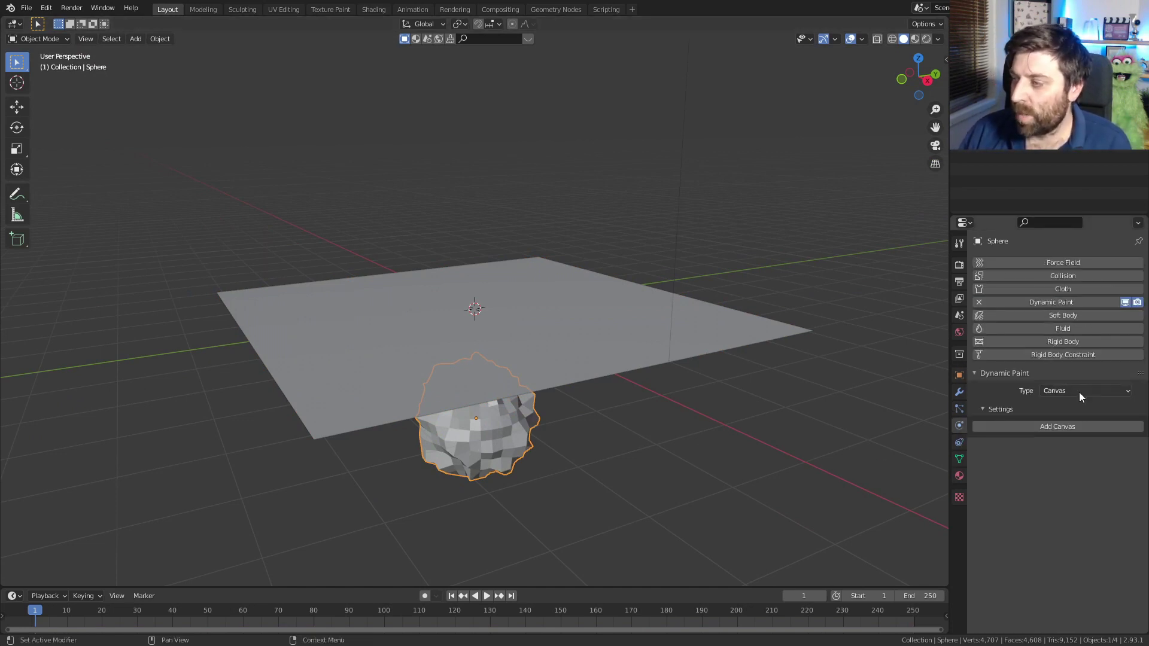
click(1083, 392)
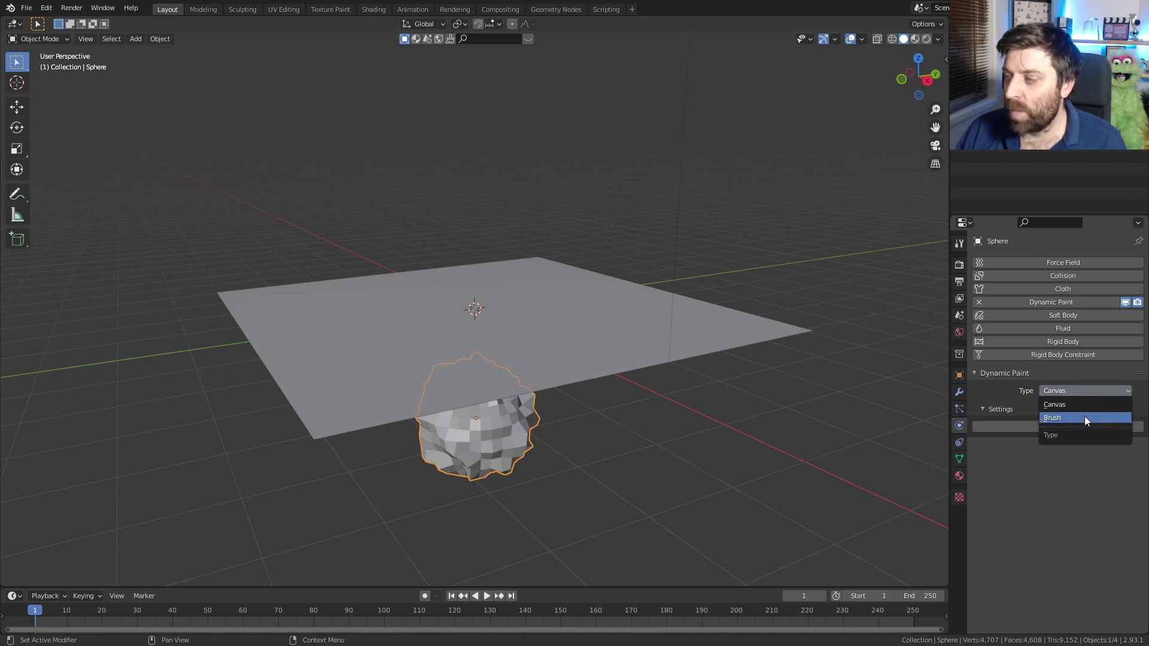
click(1085, 417)
click(1069, 425)
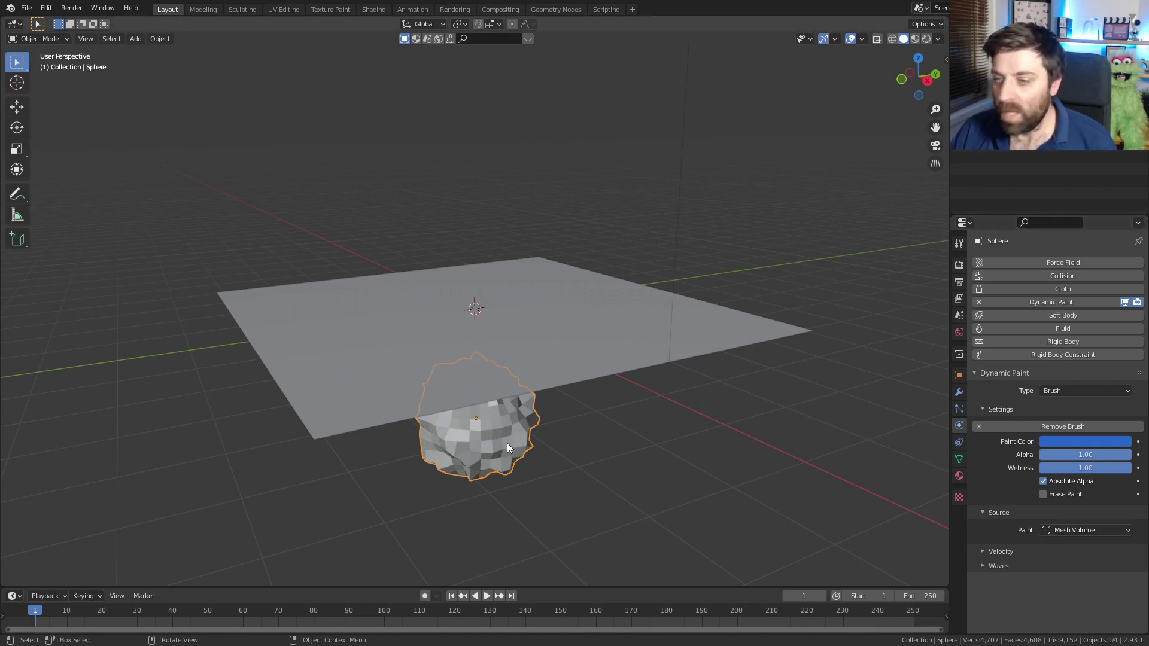
Insert a Location keyframe for the sphere at frame 20 in its position beneath the plane.
click(102, 614)
key(i)
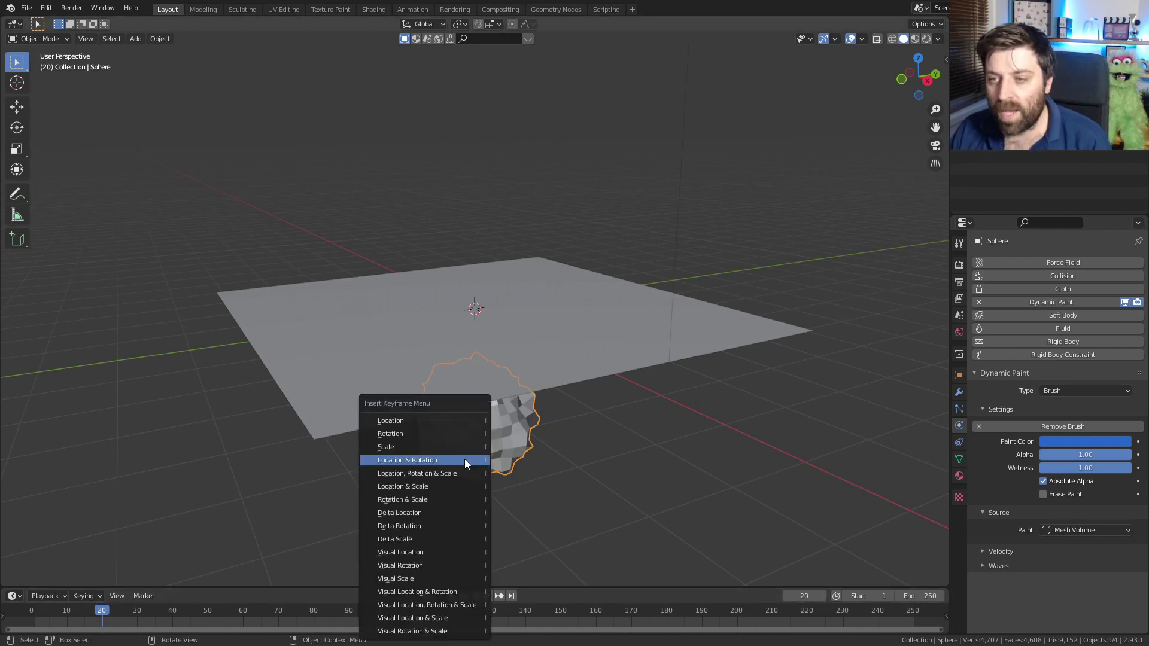
click(447, 419)
key(space)
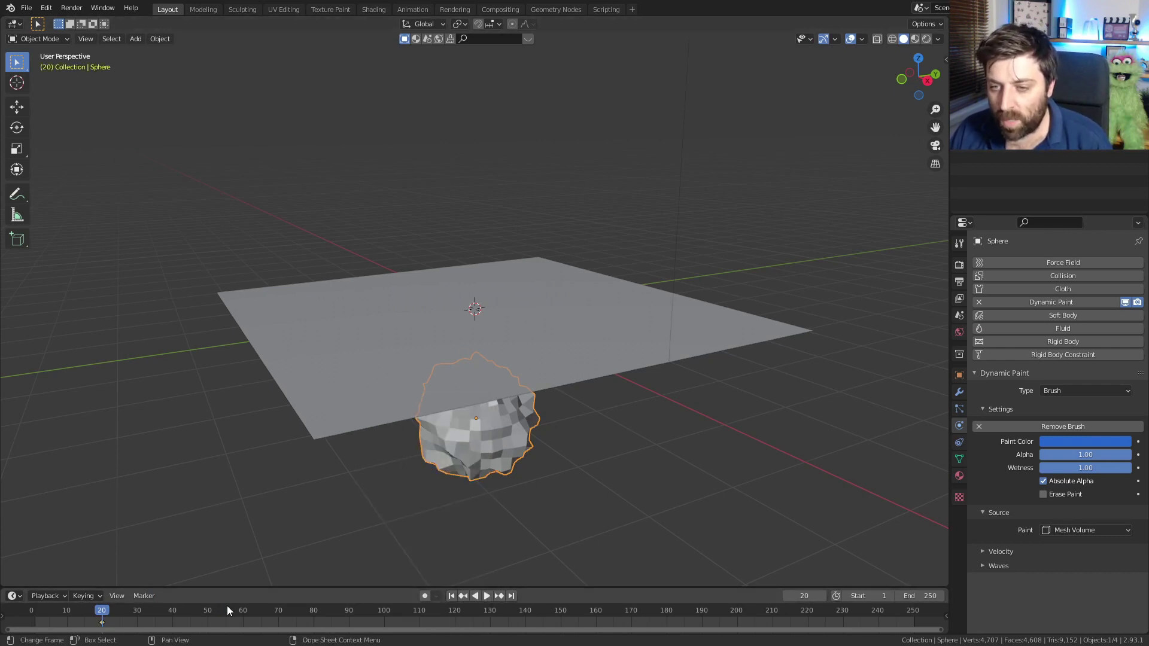
At frame 70, move the sphere up about 3.5 m along Z and keyframe its location.
key(space)
key(g)
key(z)
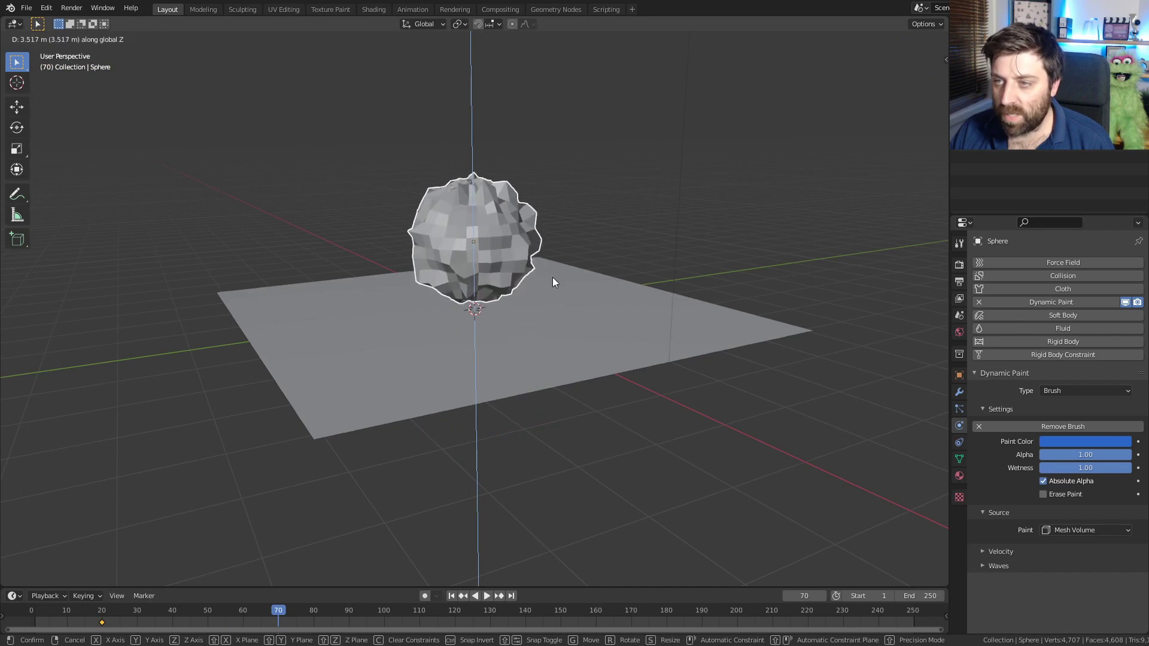
click(551, 277)
key(i)
click(552, 277)
key(space)
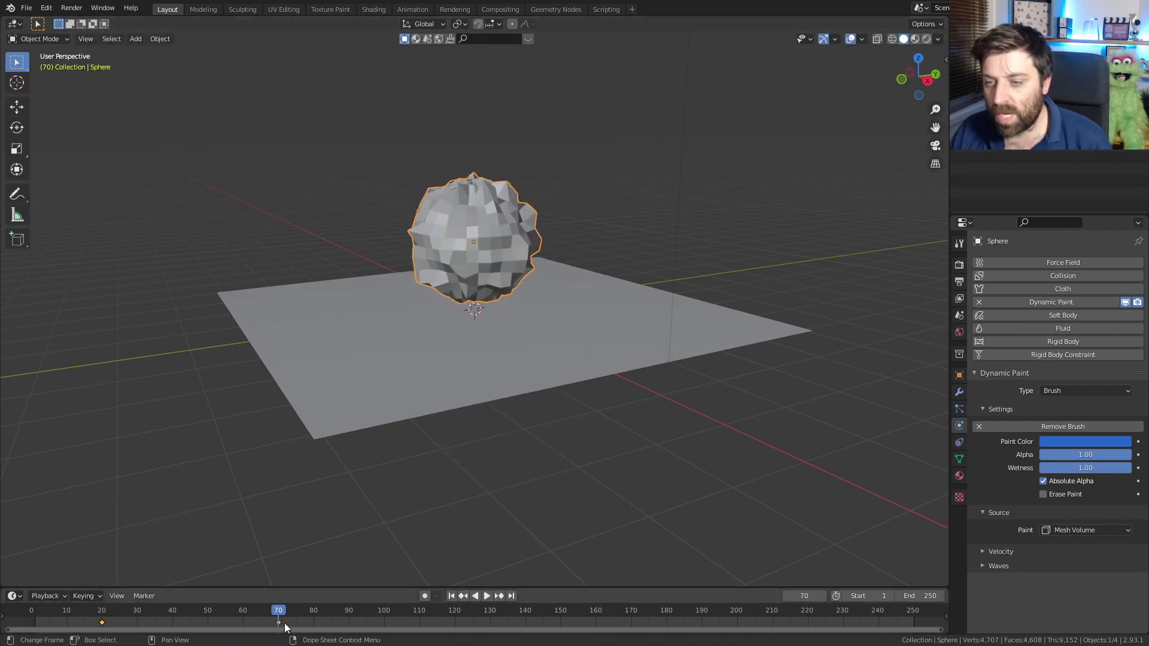
Play the sphere's animation, examine the plane's painted weights in Weight Paint mode up to frame 28, and return to Object Mode.
click(46, 608)
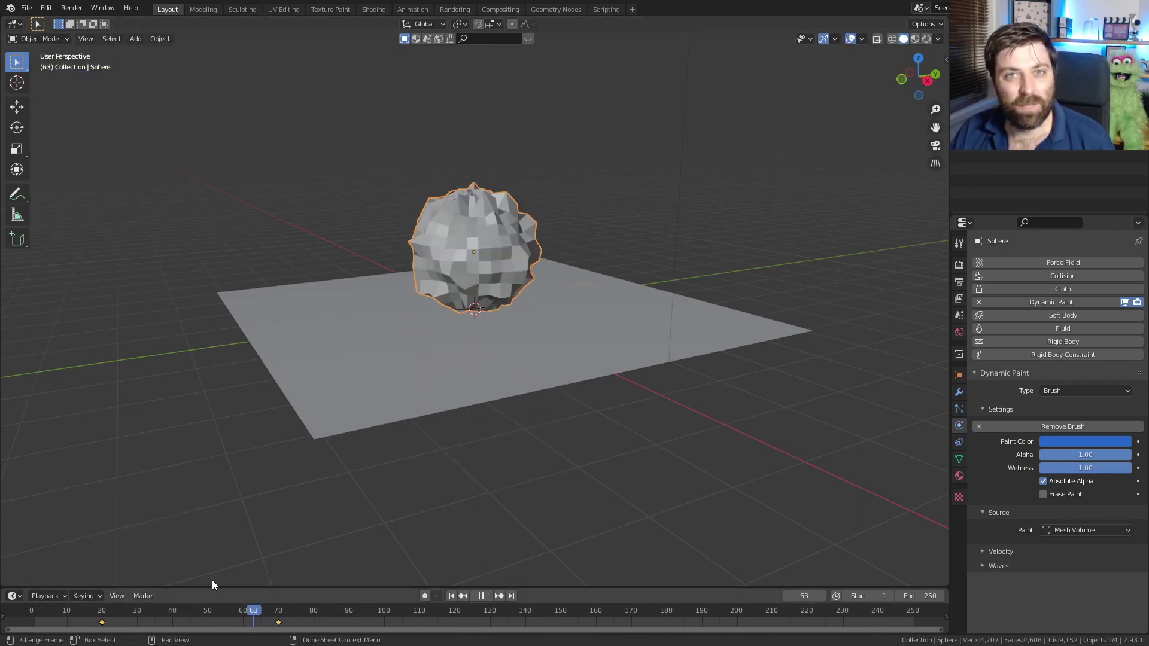
key(space)
click(335, 413)
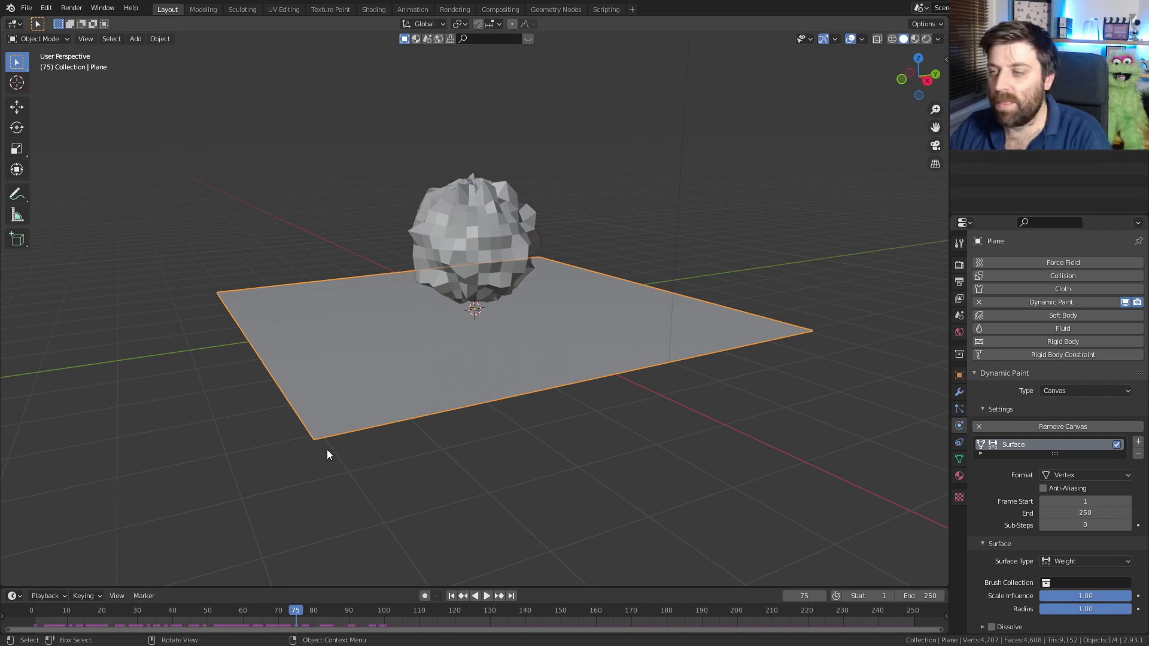
click(48, 37)
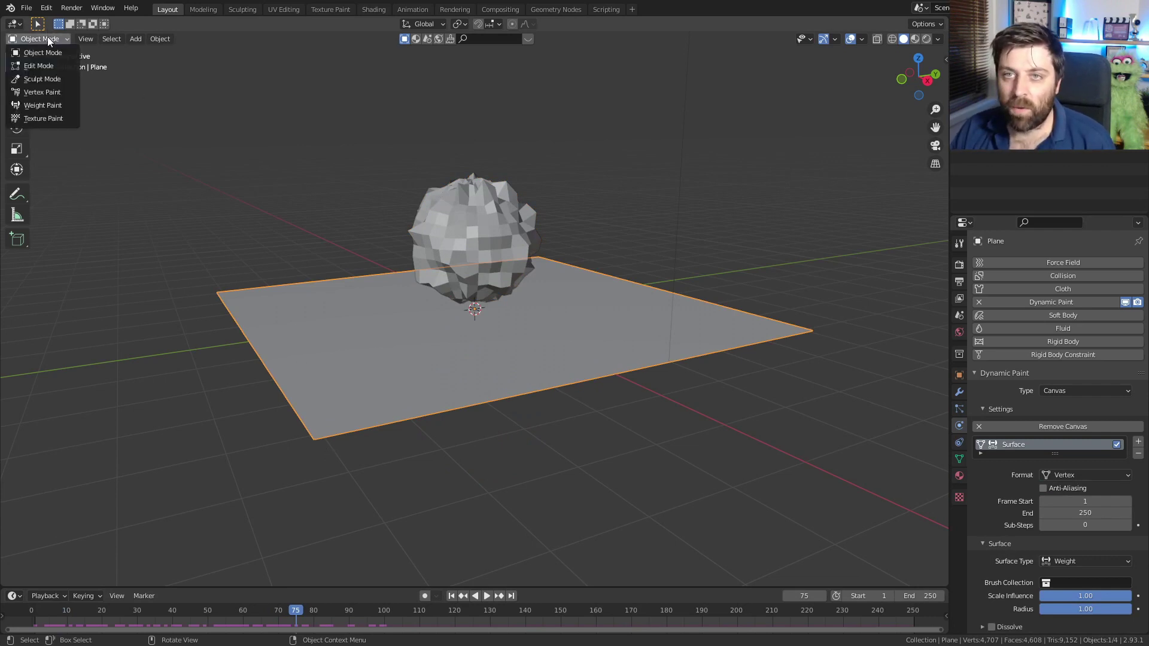
click(56, 105)
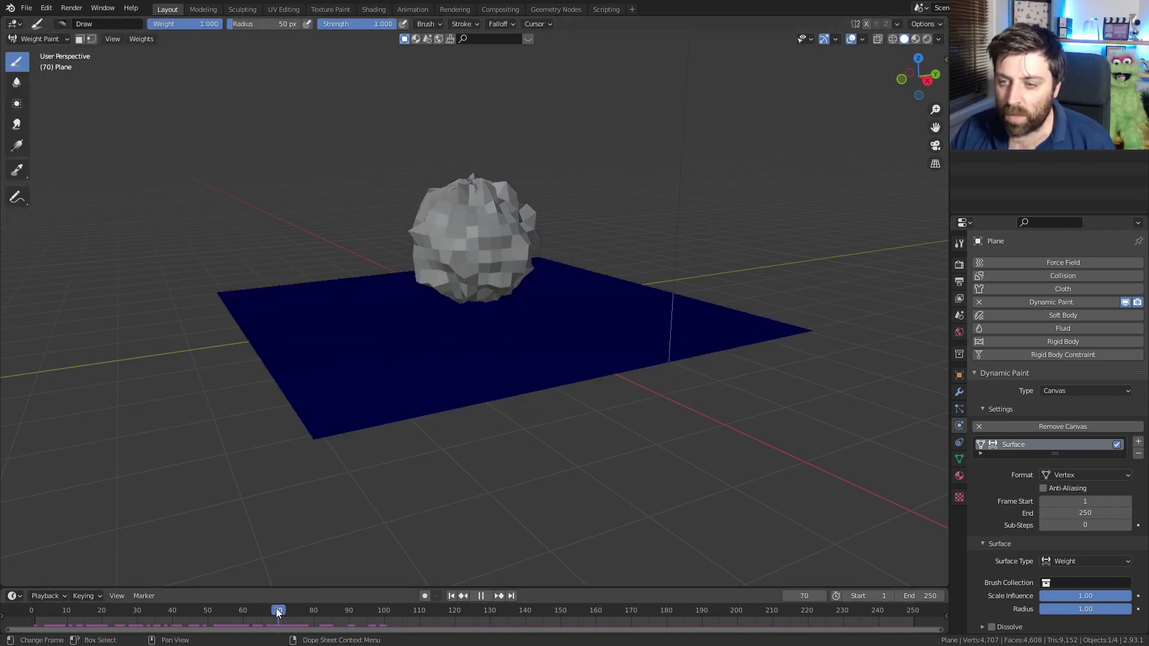
mouse_move(277, 610)
mouse_down()
mouse_move(82, 587)
mouse_move(288, 599)
mouse_move(130, 602)
mouse_up()
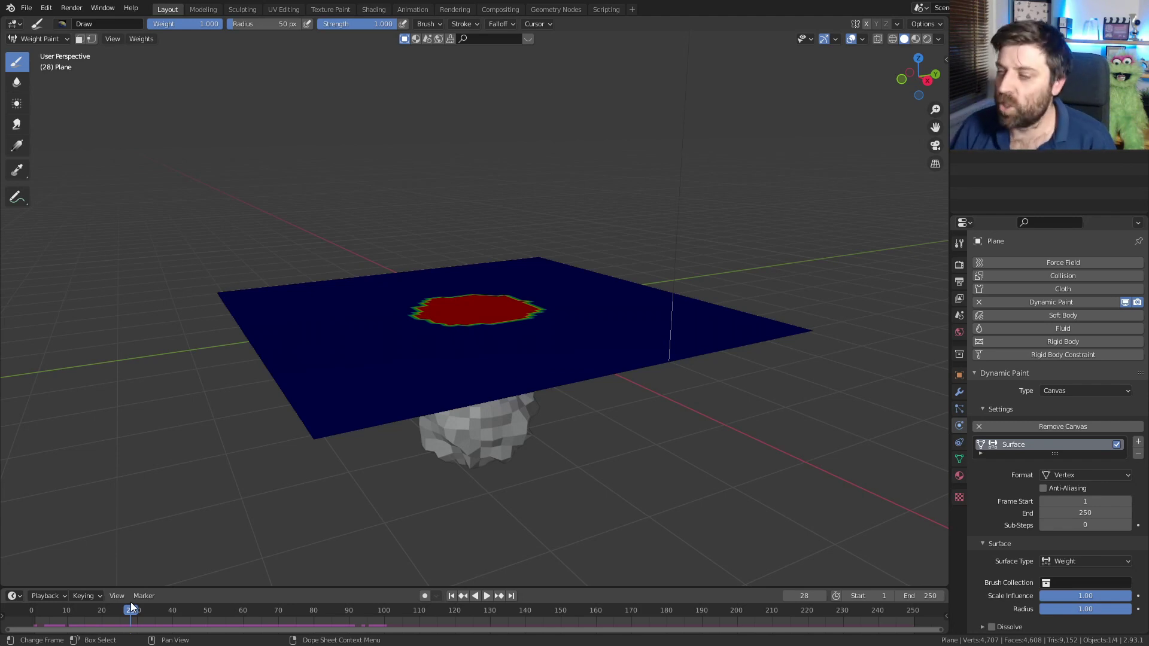
key(Tab)
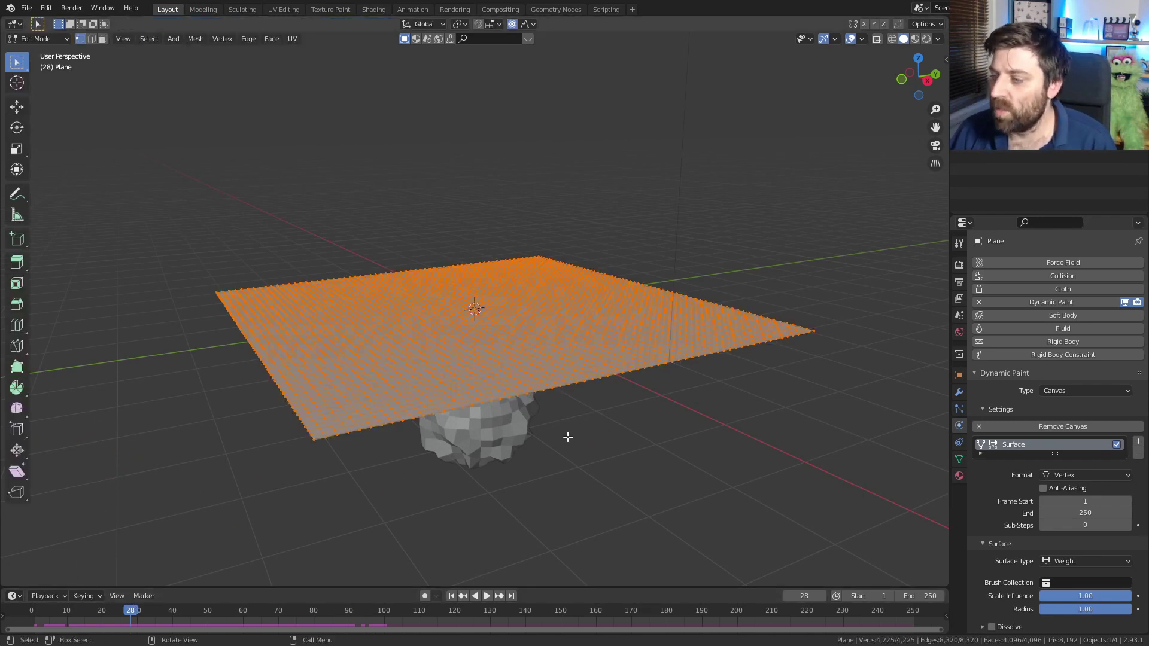
key(Tab)
click(39, 38)
click(36, 62)
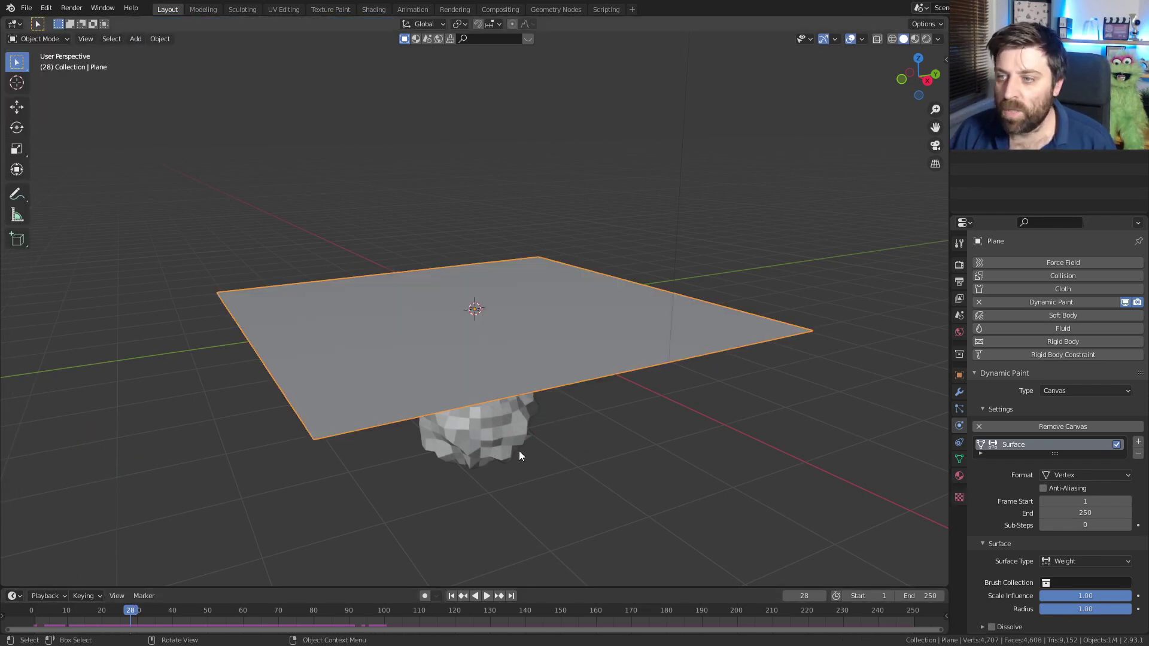
Set the paint source of the sphere's Dynamic Paint brush to Mesh Volume + Proximity.
click(504, 440)
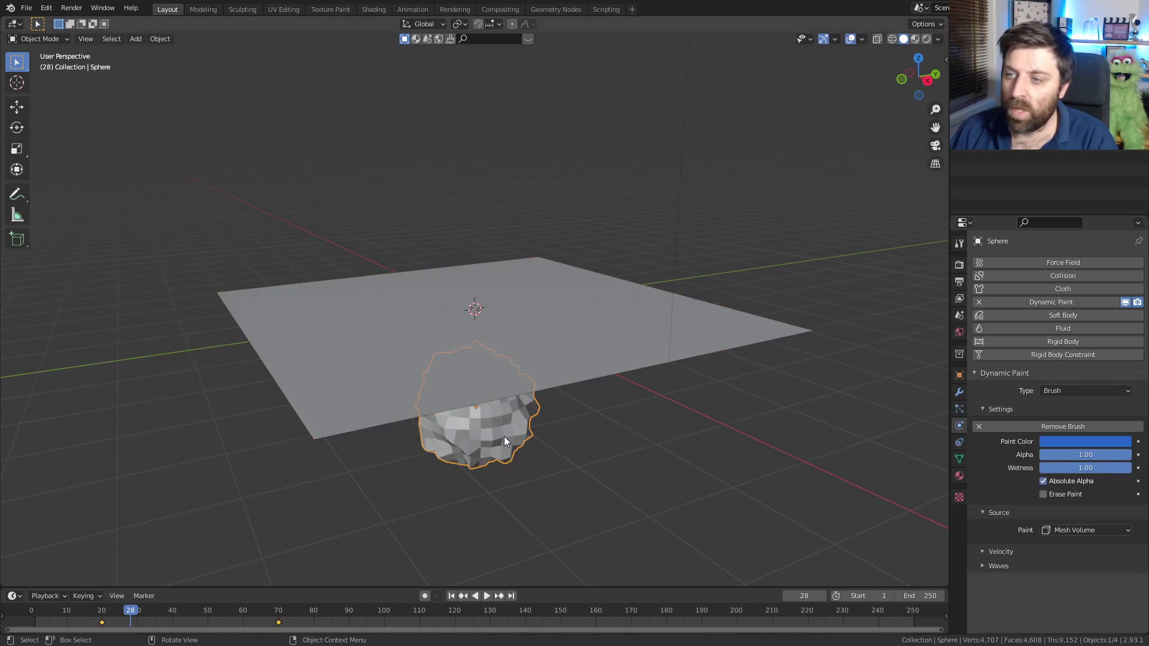
click(1115, 530)
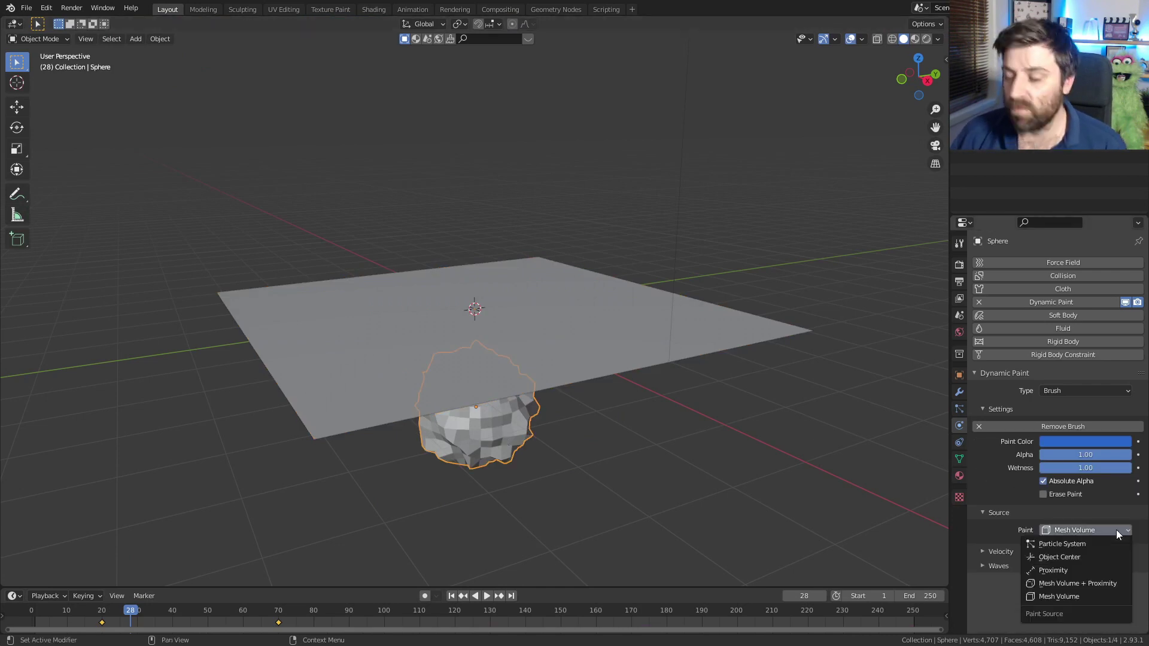
click(1075, 583)
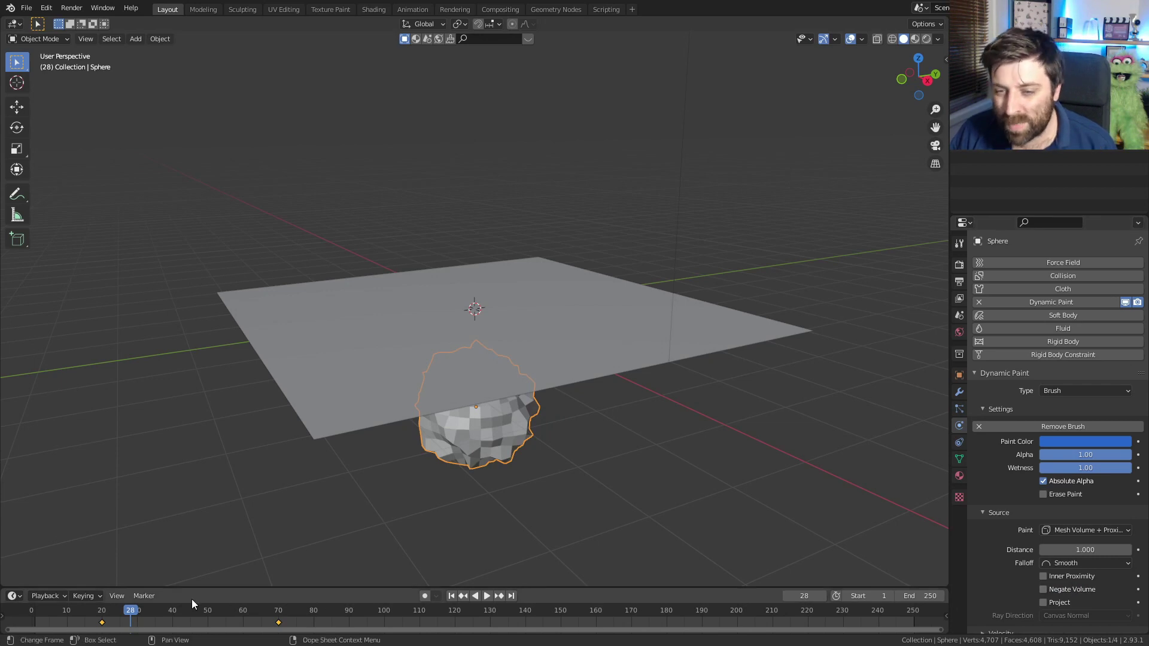
Examine how the plane's weights build up to frame 57 in Weight Paint mode, and return to Object Mode.
click(286, 353)
click(29, 39)
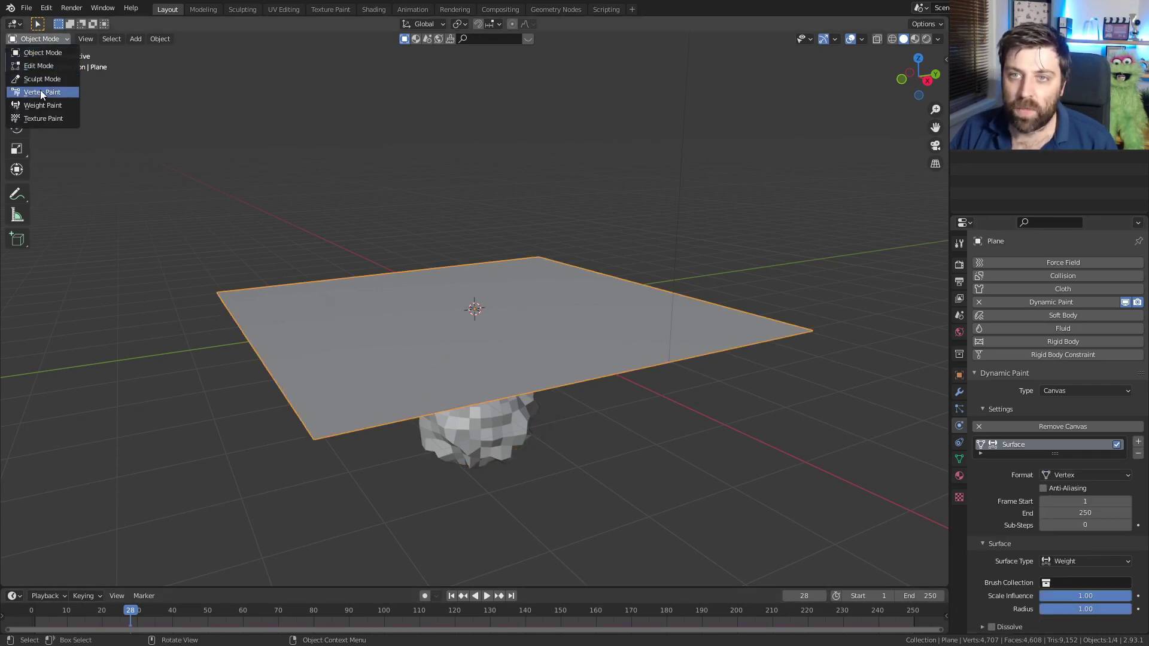
click(43, 108)
key(shift+Left)
key(space)
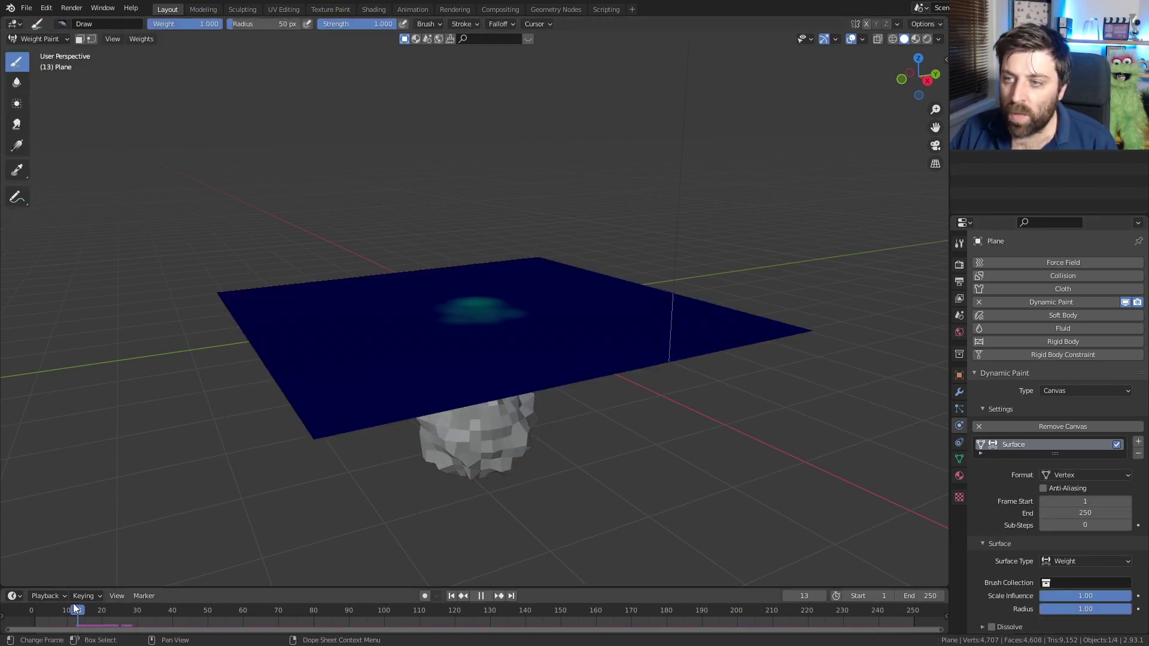
drag(117, 609, 233, 594)
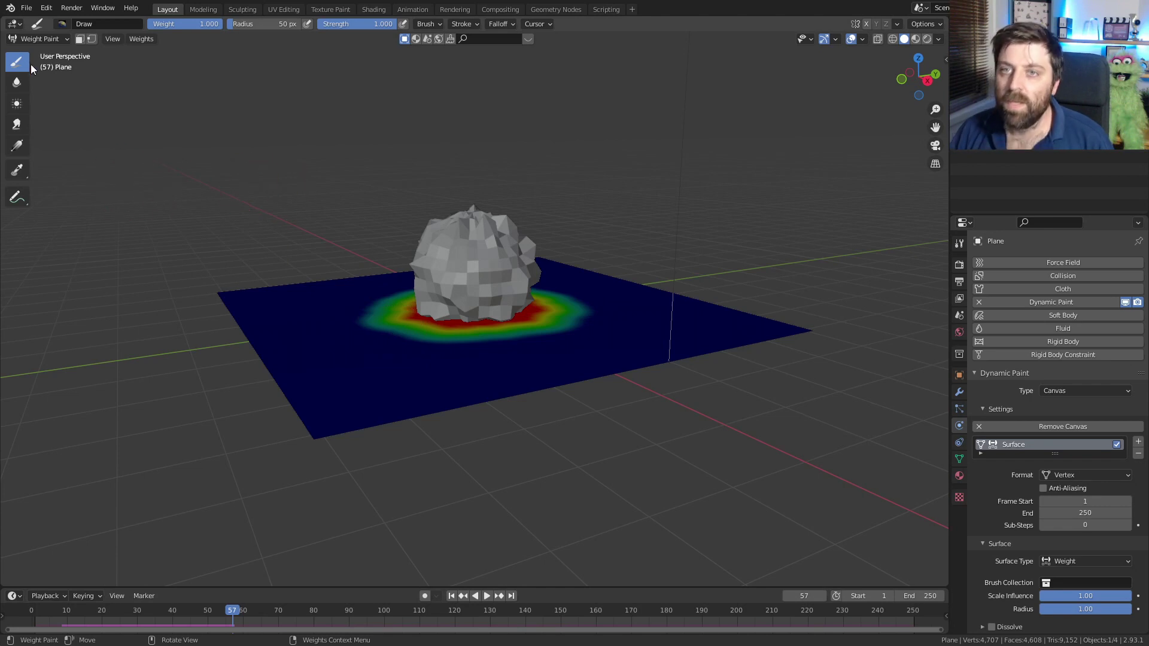
click(34, 39)
click(47, 53)
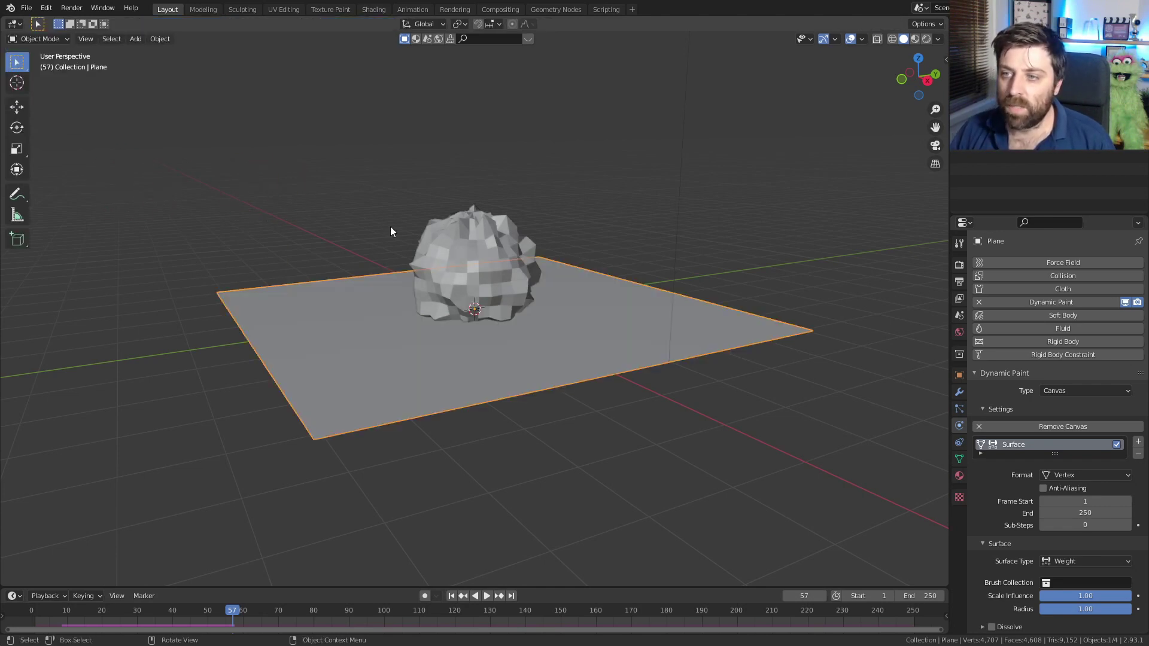
Go back to frame 7 and add a particle system of type Hair to the plane.
click(469, 252)
click(58, 611)
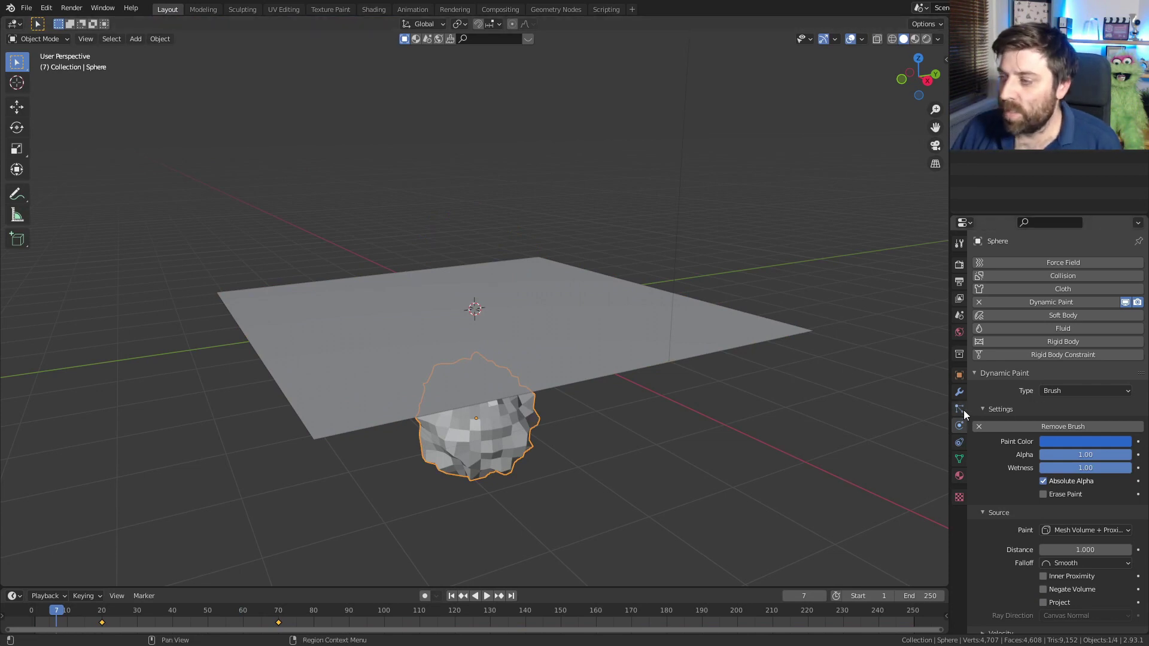
click(641, 333)
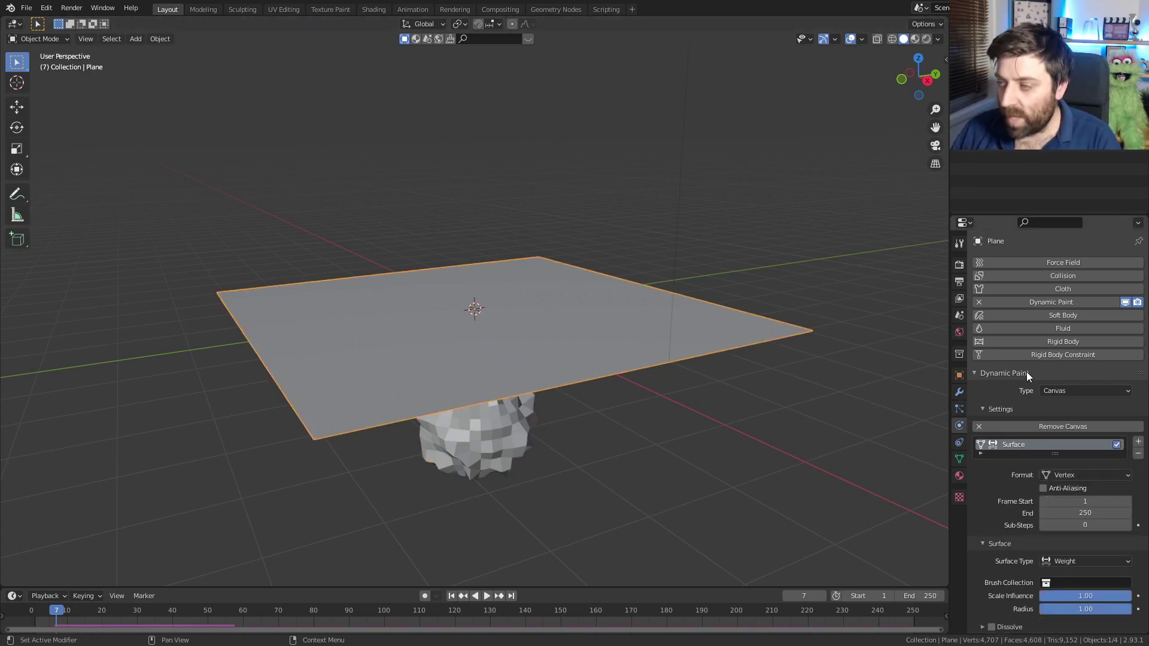
click(958, 408)
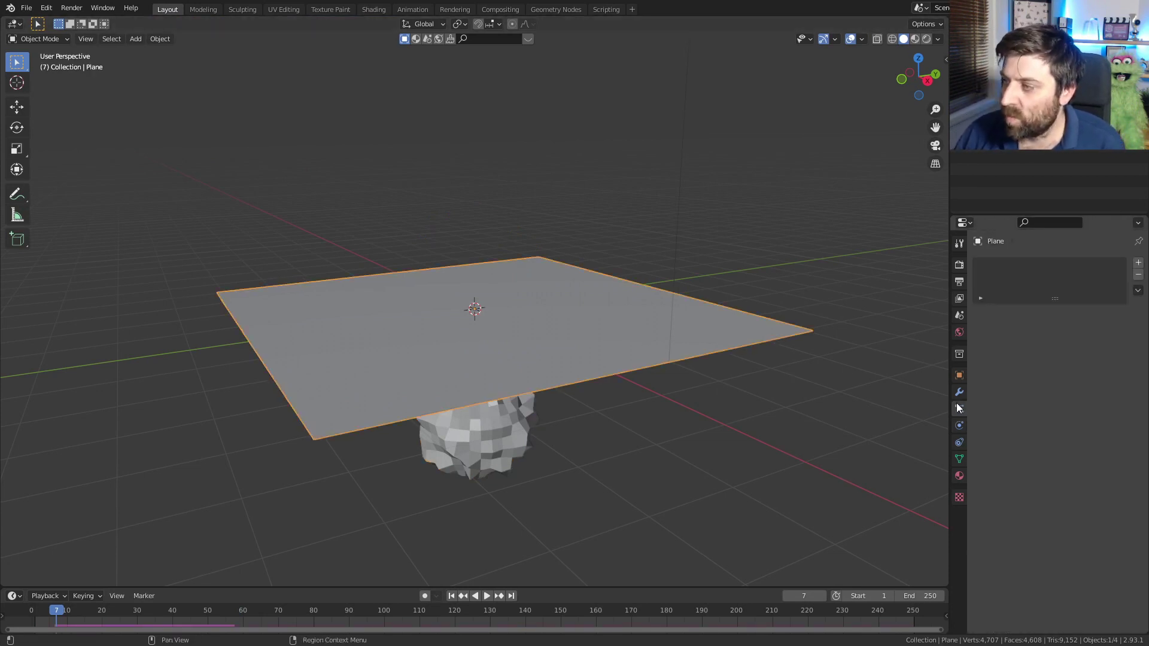
click(1138, 264)
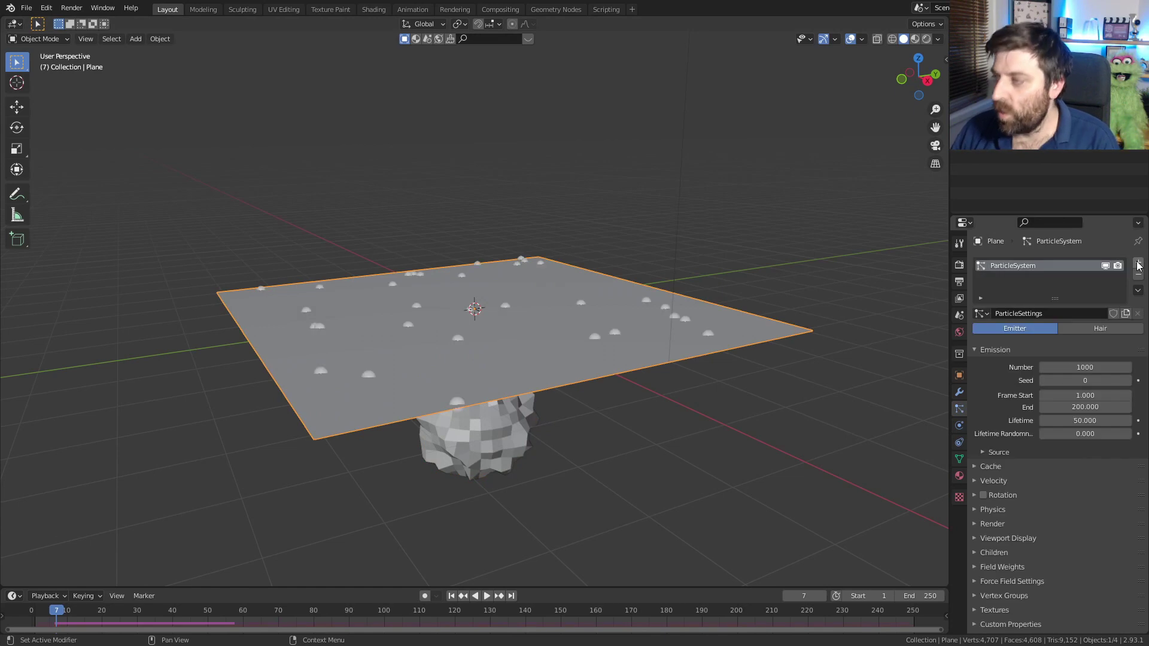
click(1108, 330)
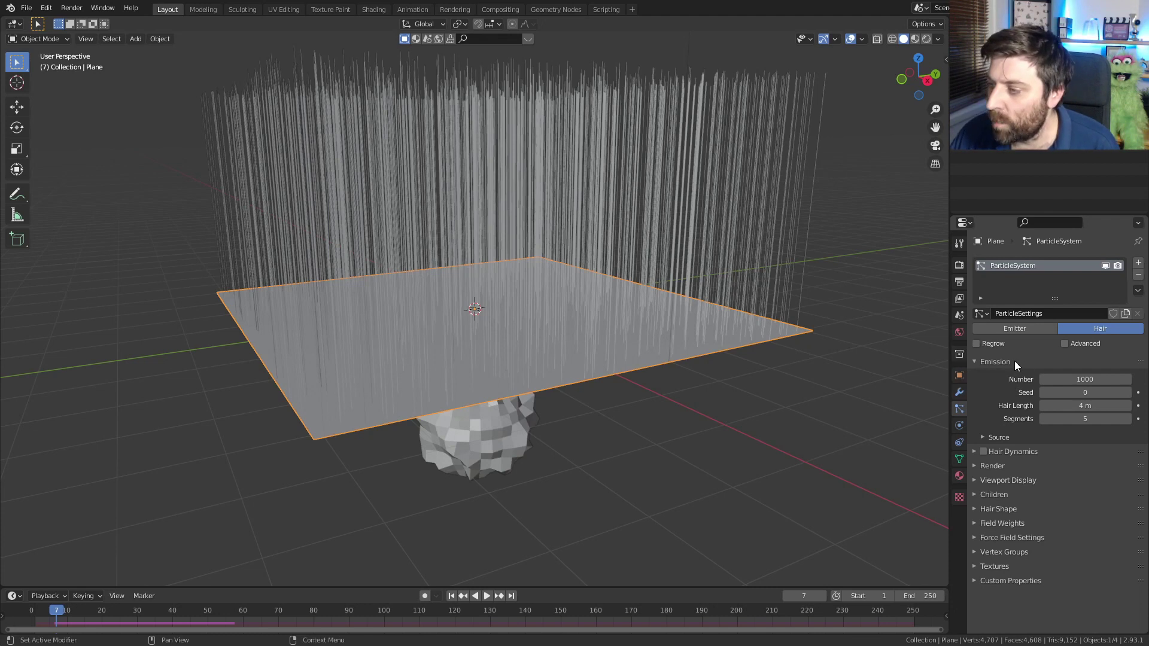
Assign the dp_weight vertex group to the Length of the plane's hair particles.
click(973, 551)
scroll(1017, 517, down, 3)
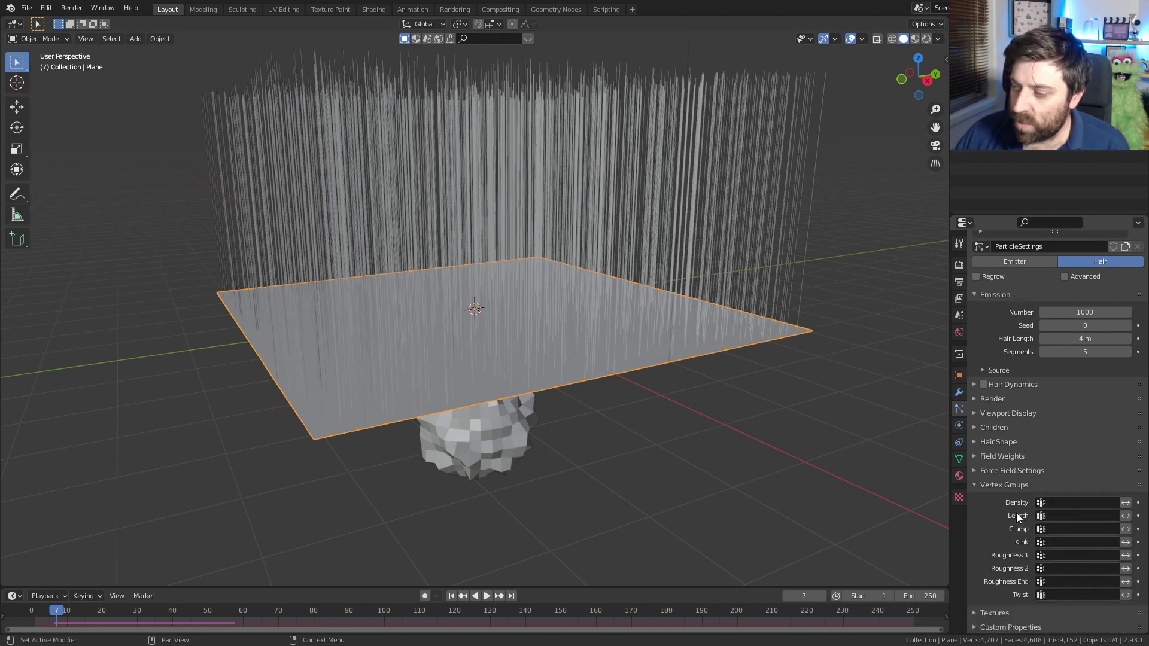
click(1063, 518)
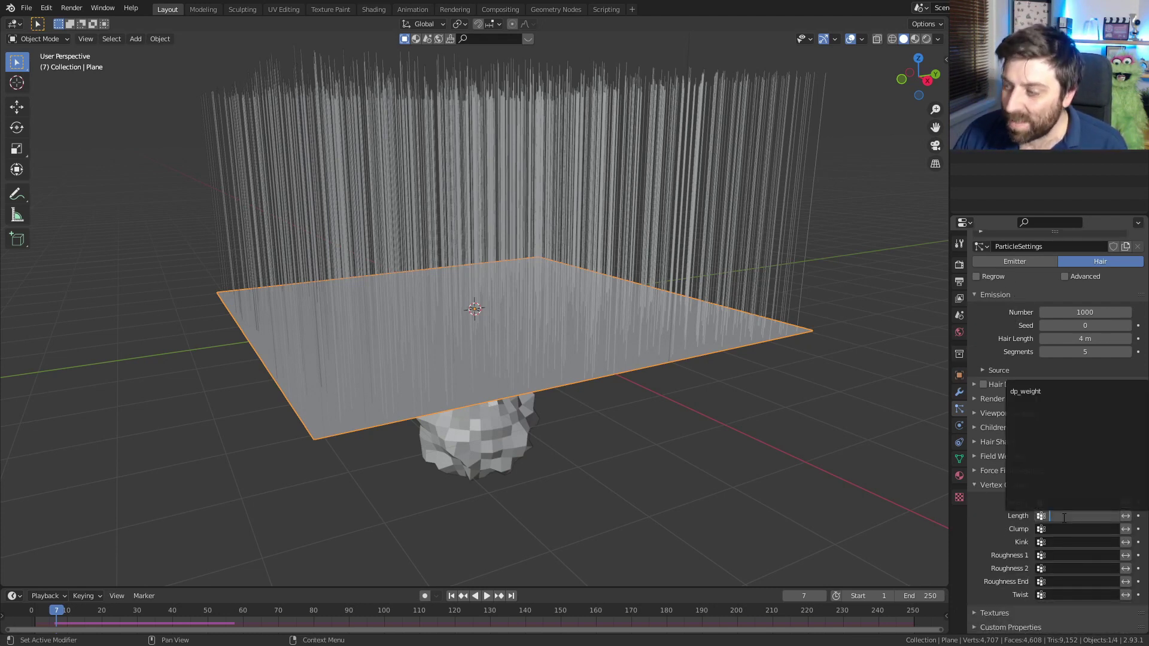
click(1042, 393)
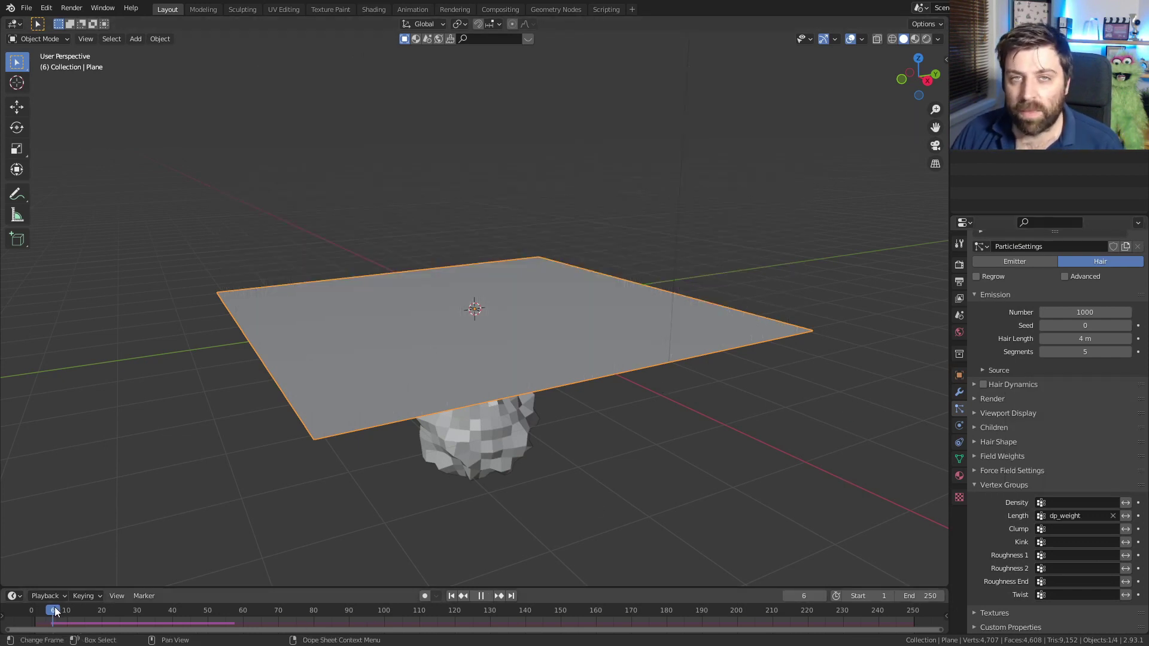
Advance the animation to frame 55 and examine how the hair grows around the sphere.
drag(55, 610, 225, 610)
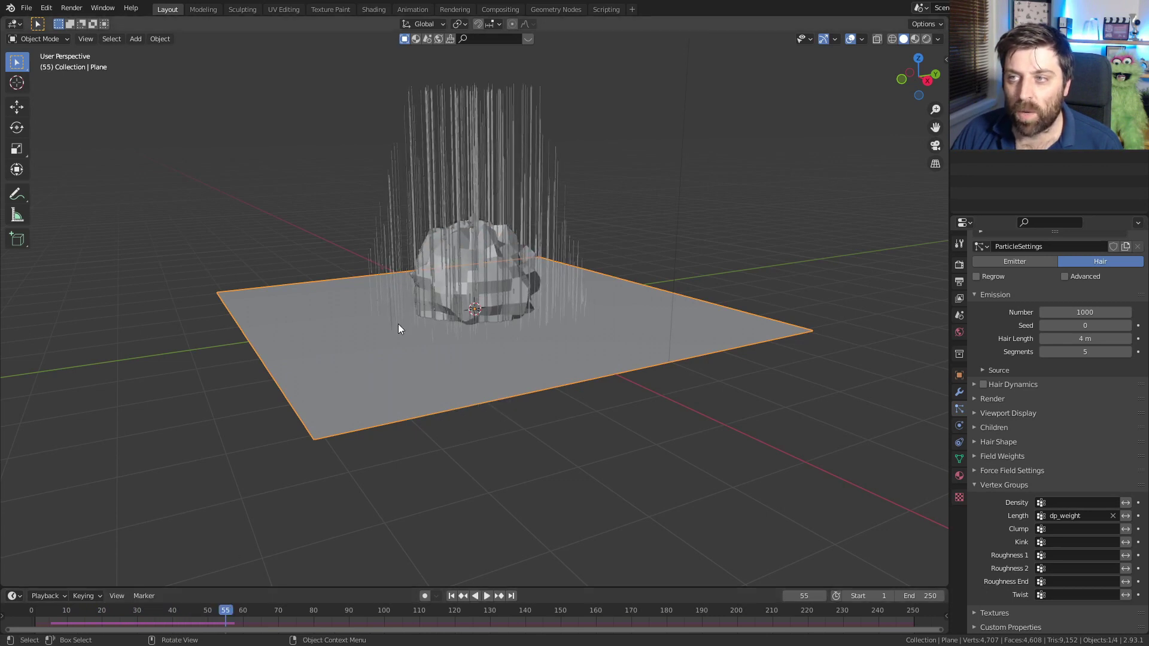
scroll(398, 325, down, 1)
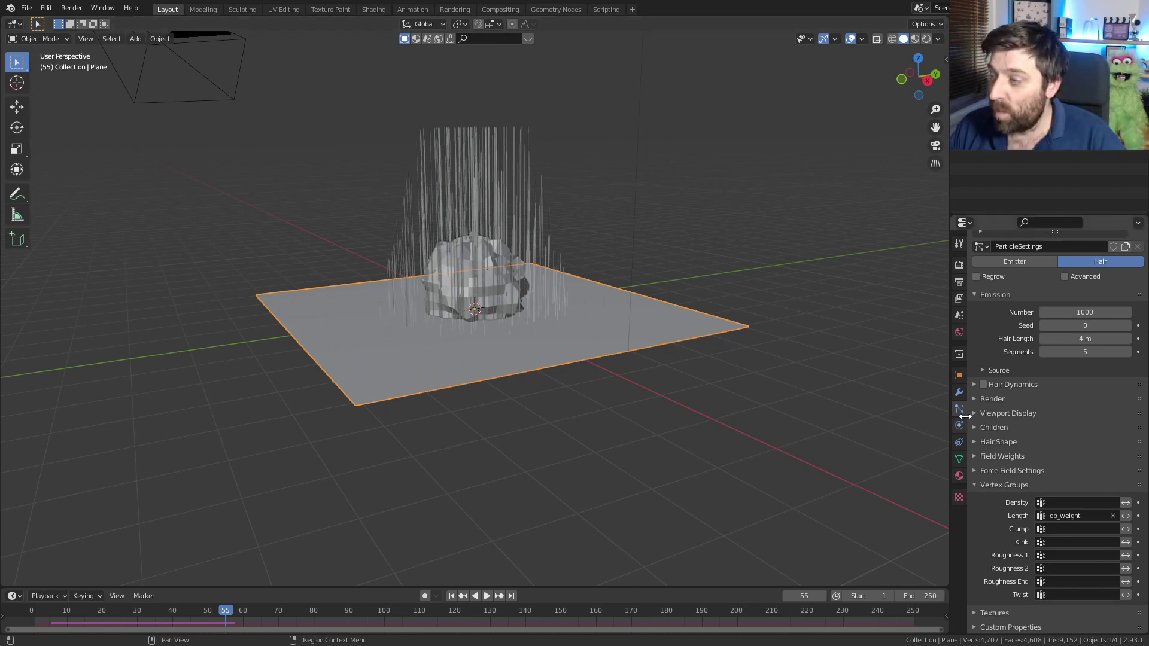
scroll(359, 372, down, 1)
scroll(397, 357, up, 3)
middle_drag(402, 362, 397, 354)
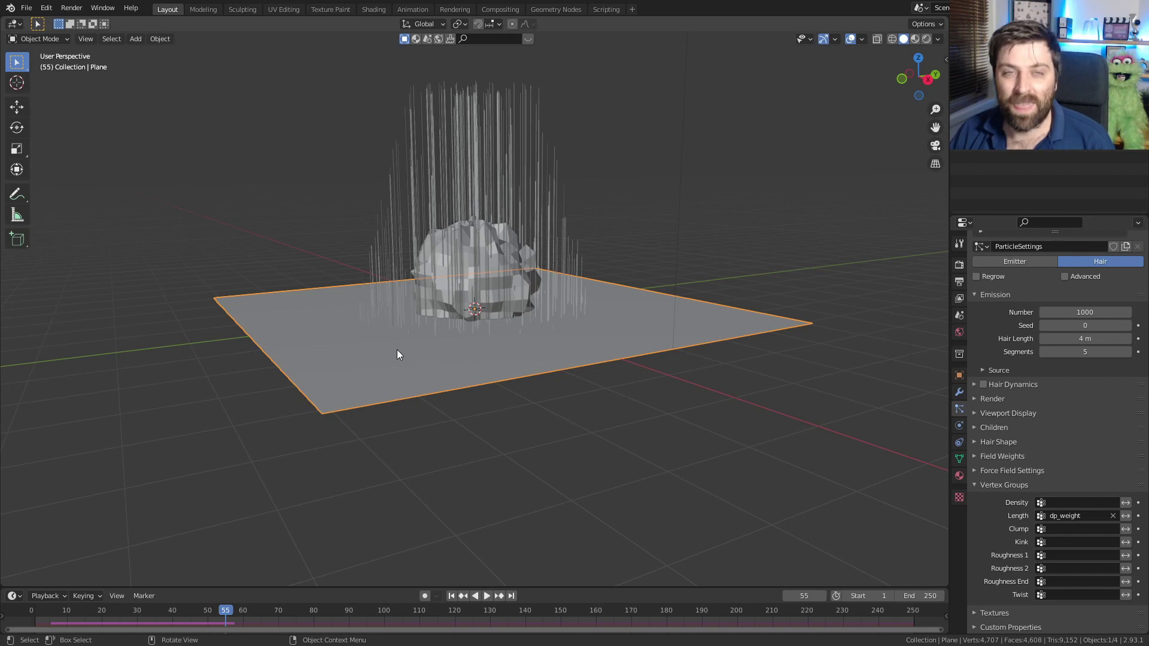
Bring the Grass_High_A and Grass_High_B spring-summer models into the scene and make the grass collection active.
key(n)
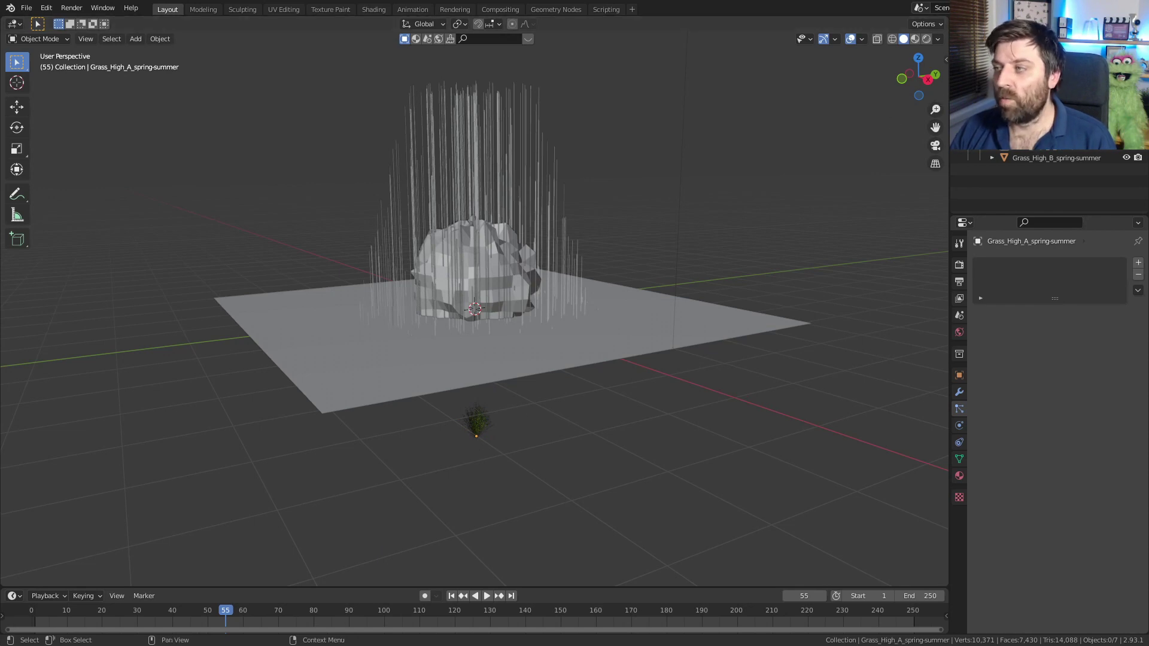
click(1029, 119)
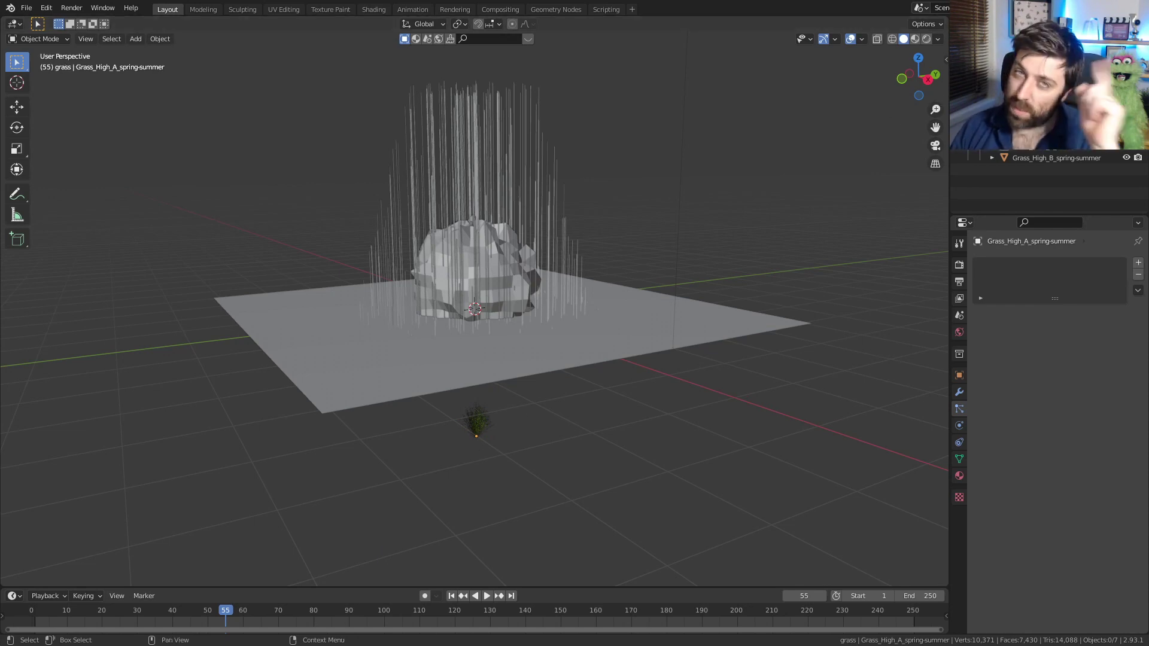
Render the plane's hair particles as a collection, using grass as the instance collection.
click(622, 329)
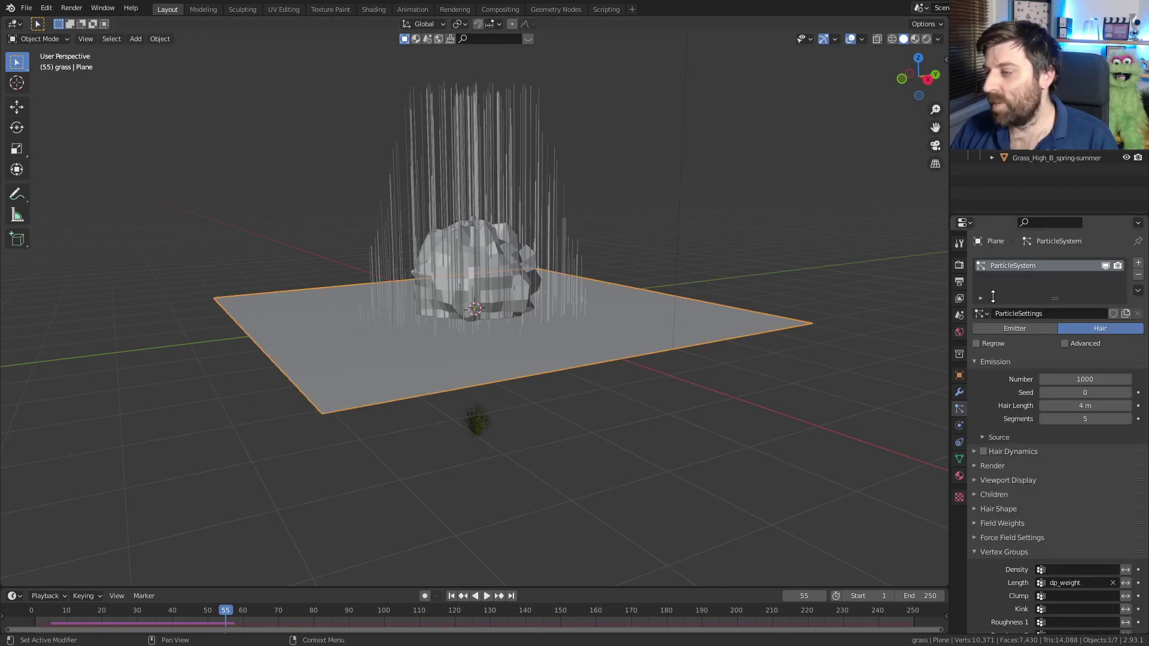
click(977, 465)
scroll(997, 465, down, 1)
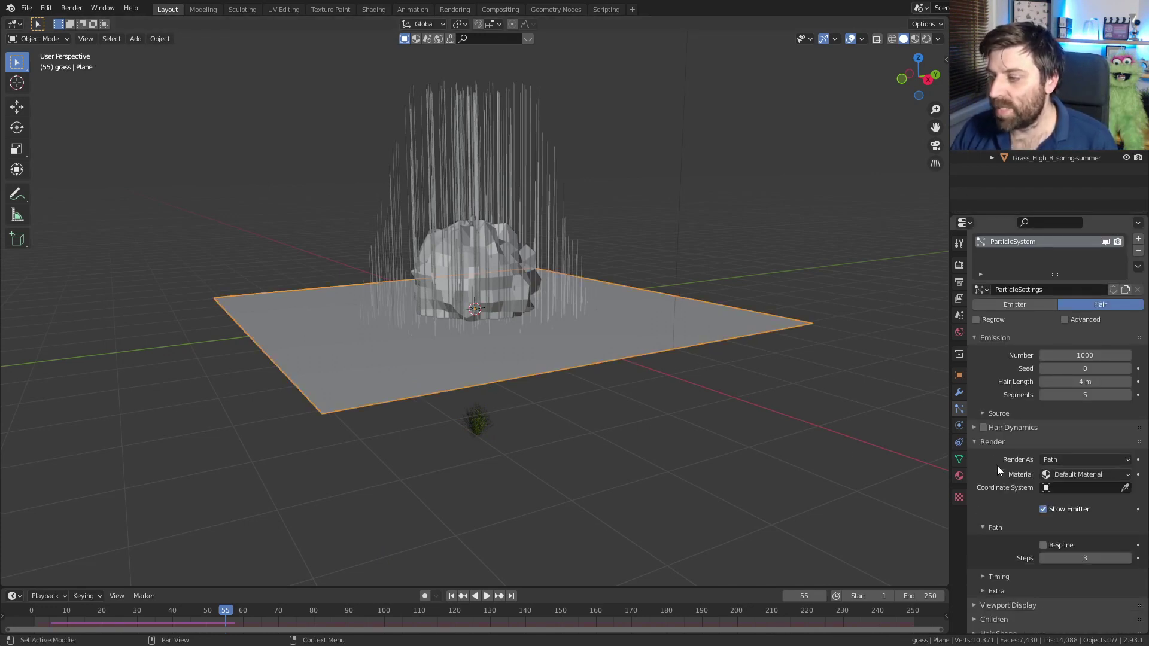
click(1072, 461)
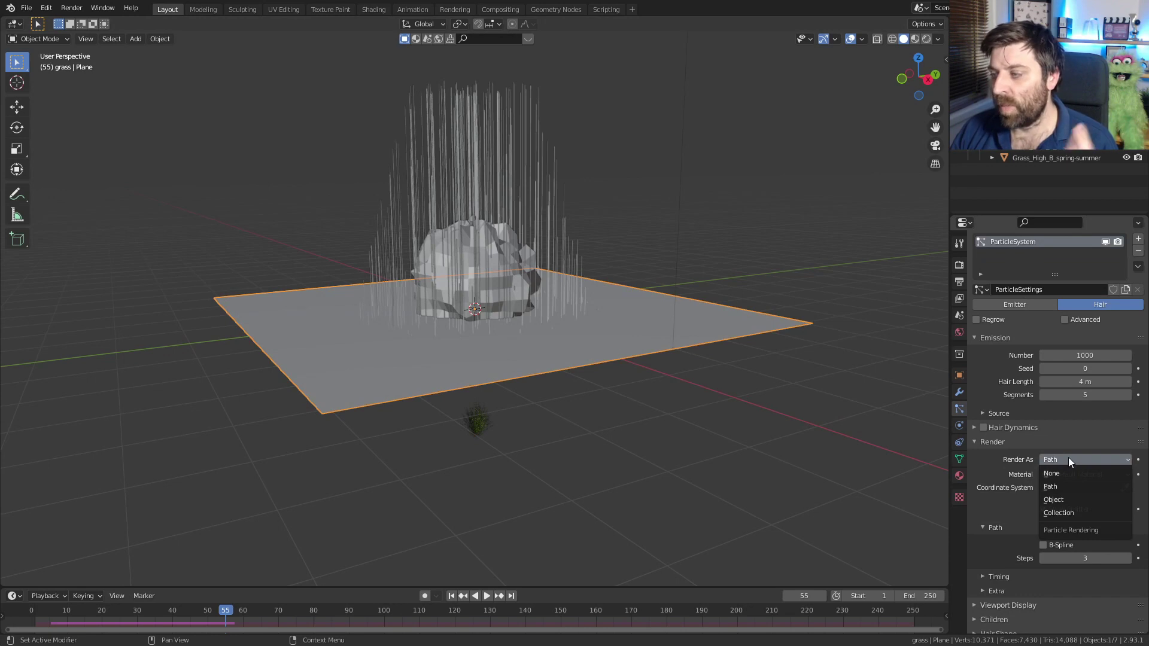
click(1079, 512)
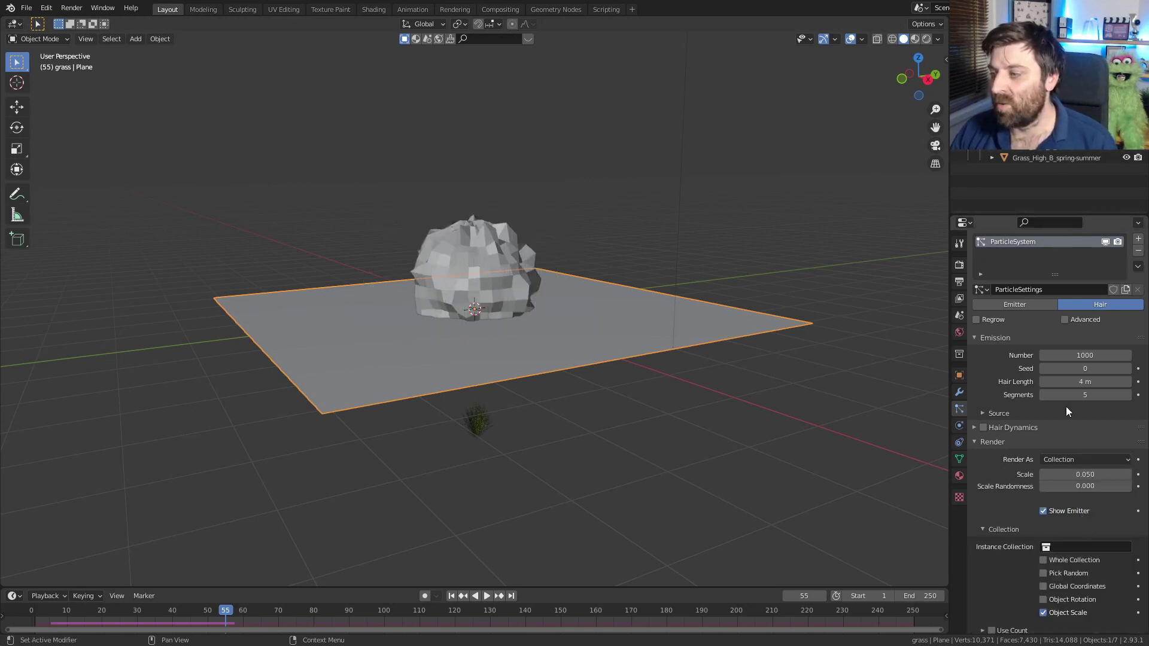
click(1070, 547)
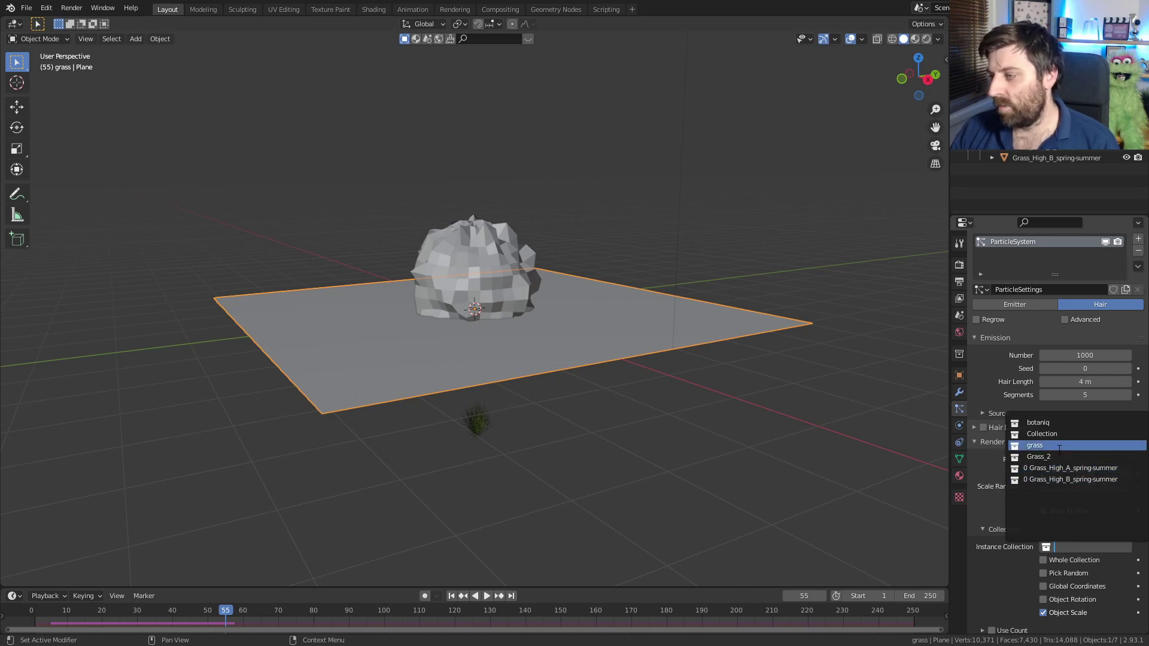
click(1035, 446)
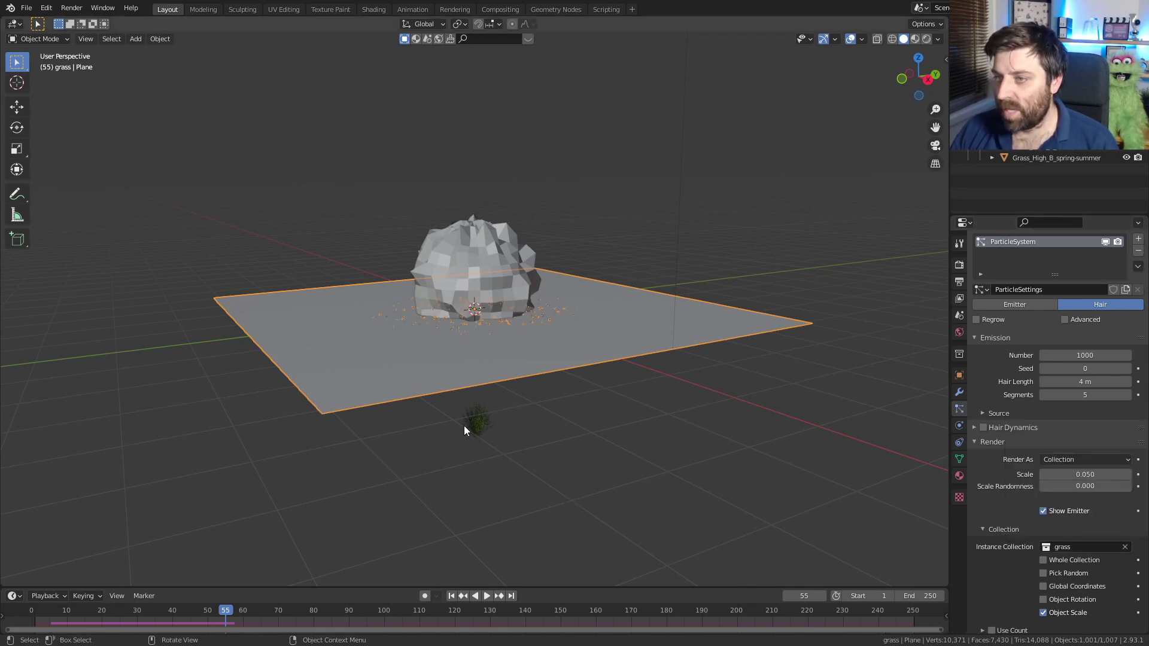
Set the render scale of the plane's grass particles to 0.180.
scroll(482, 394, up, 8)
scroll(460, 373, down, 6)
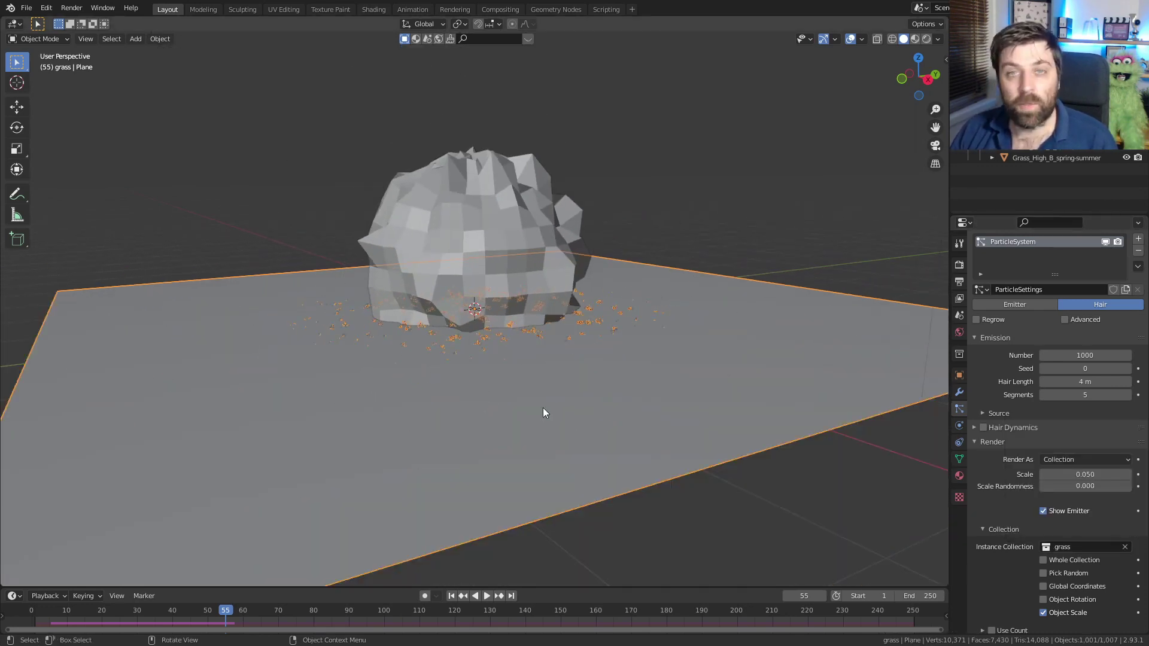
mouse_move(1068, 474)
mouse_down()
mouse_move(1095, 474)
mouse_move(1084, 474)
mouse_up()
scroll(550, 365, up, 3)
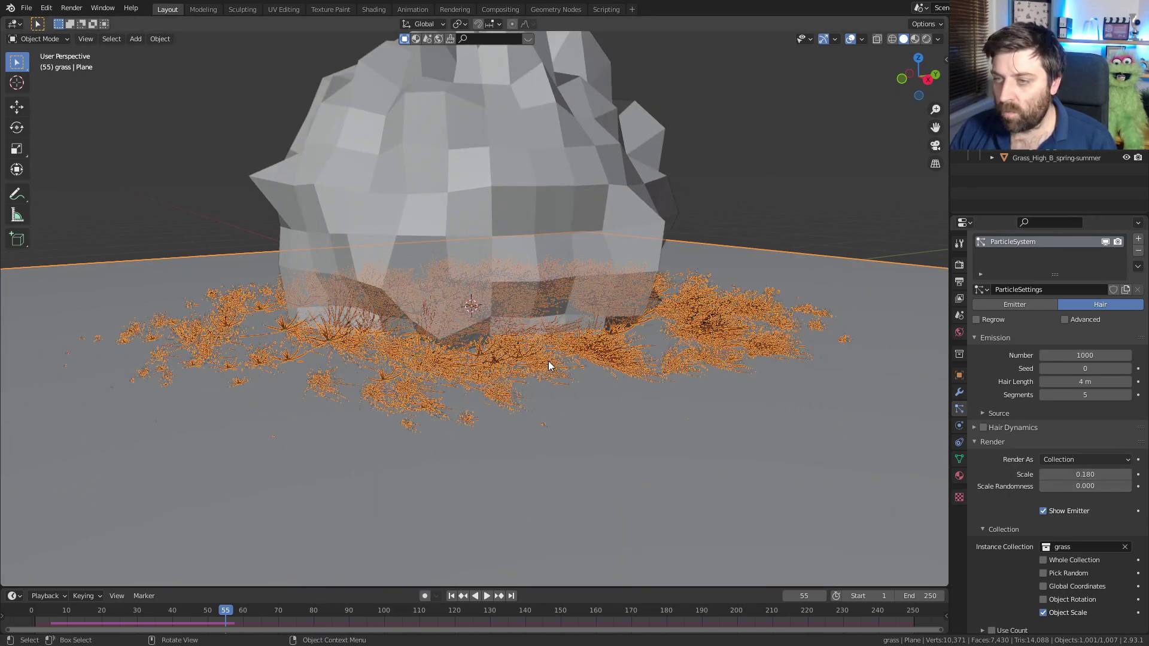
scroll(549, 367, down, 5)
Try to rotate the source grass models -90° about the X axis and apply their rotation.
click(477, 490)
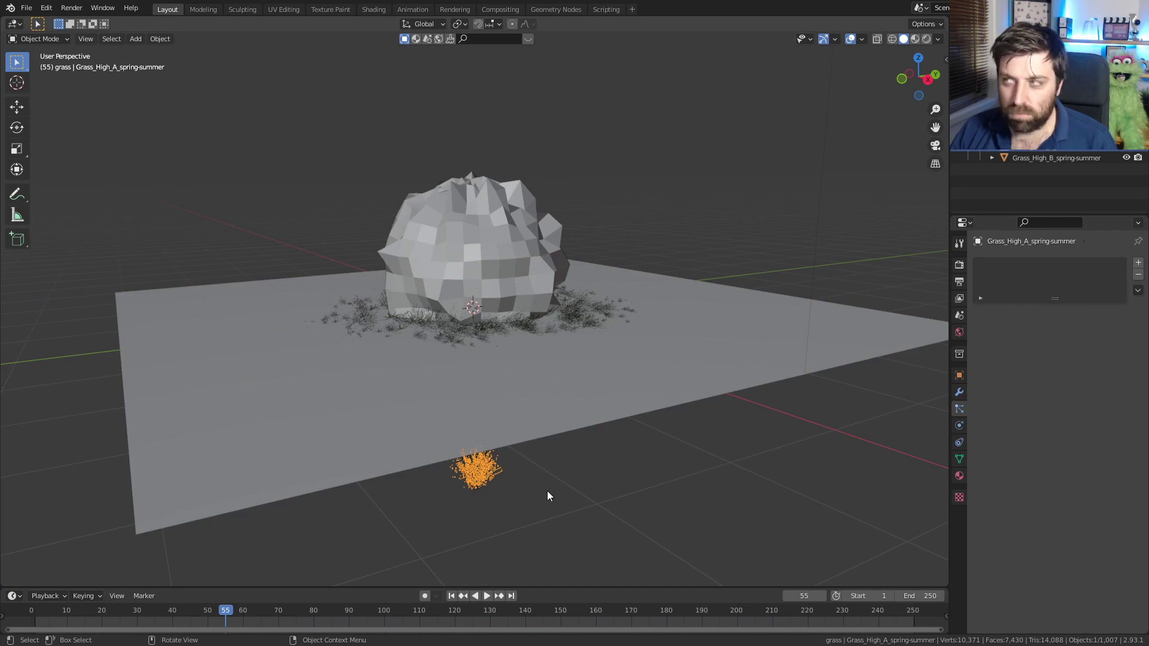
key(r)
text(x)
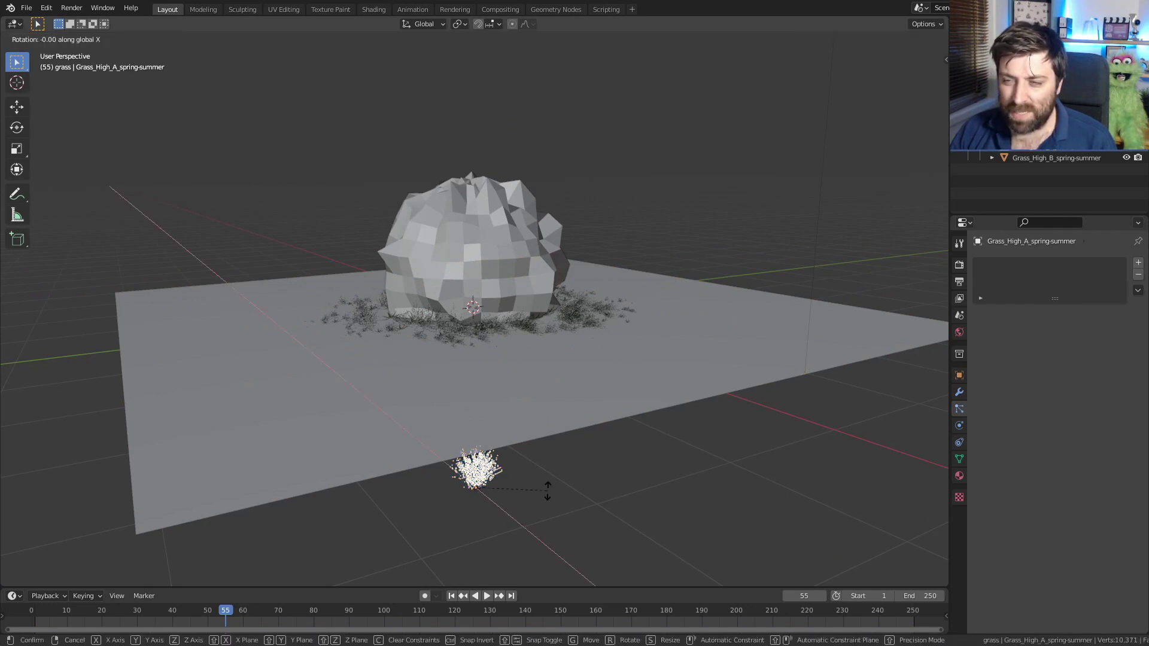
text(-90)
key(Return)
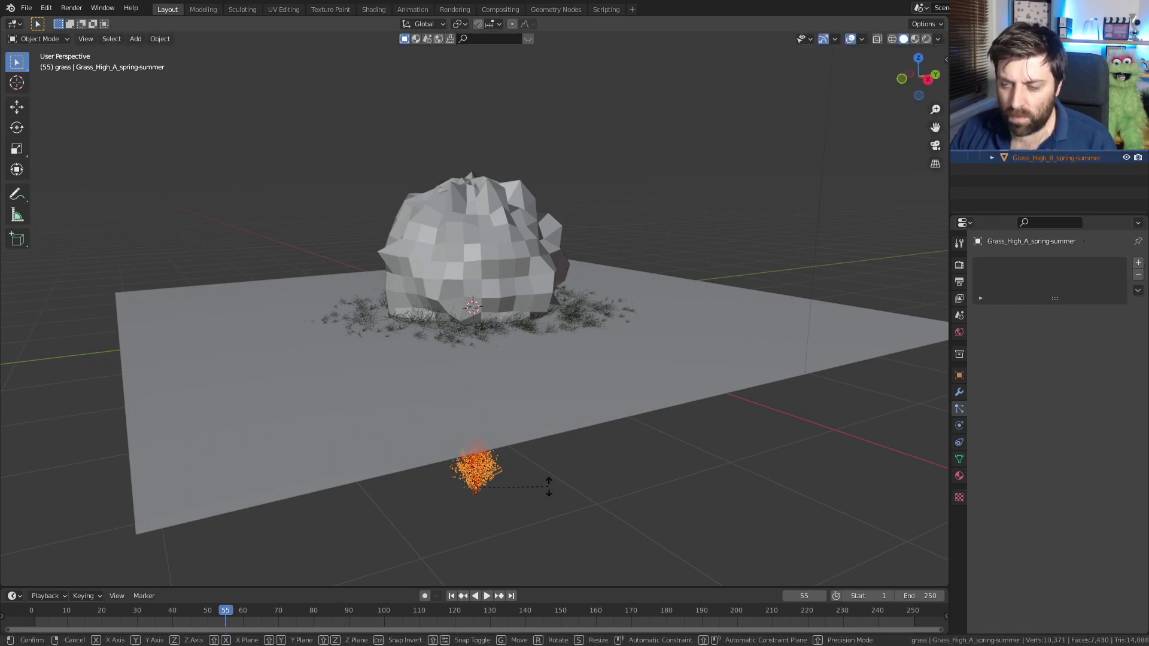
text(rx-90)
key(Return)
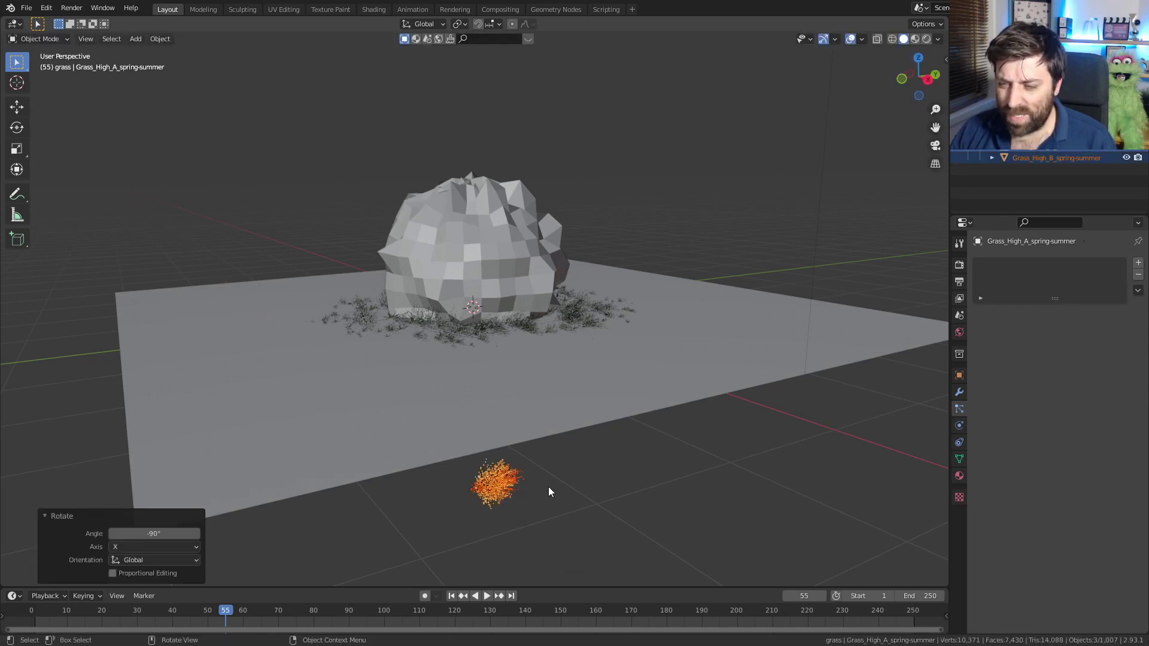
key(ctrl+a)
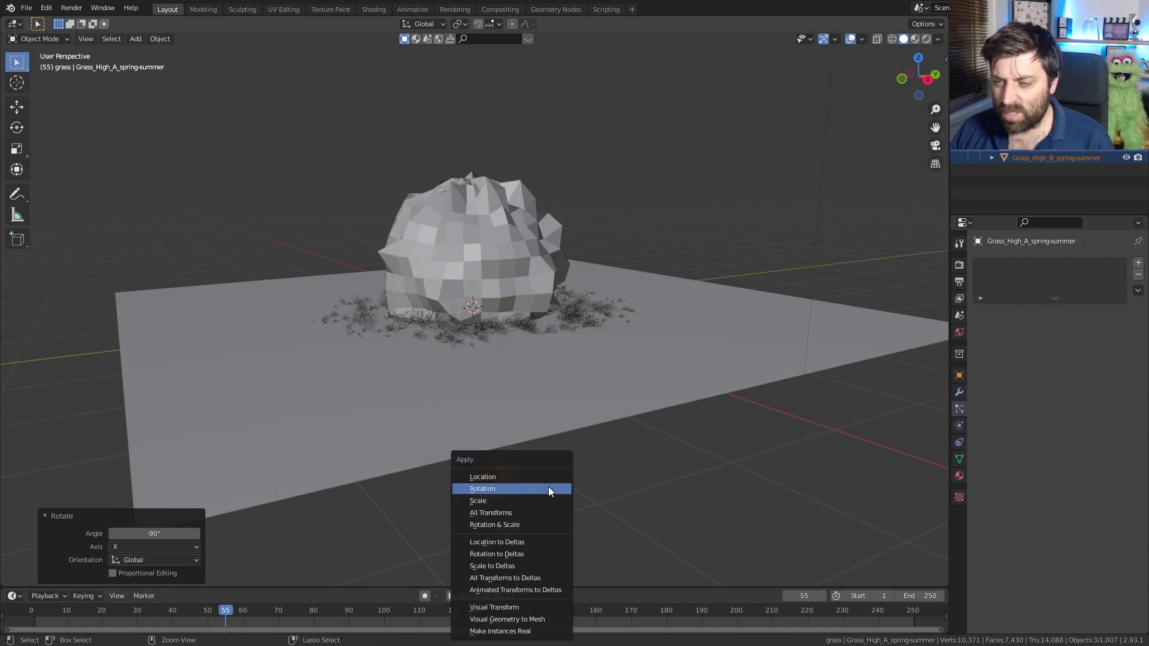
click(548, 493)
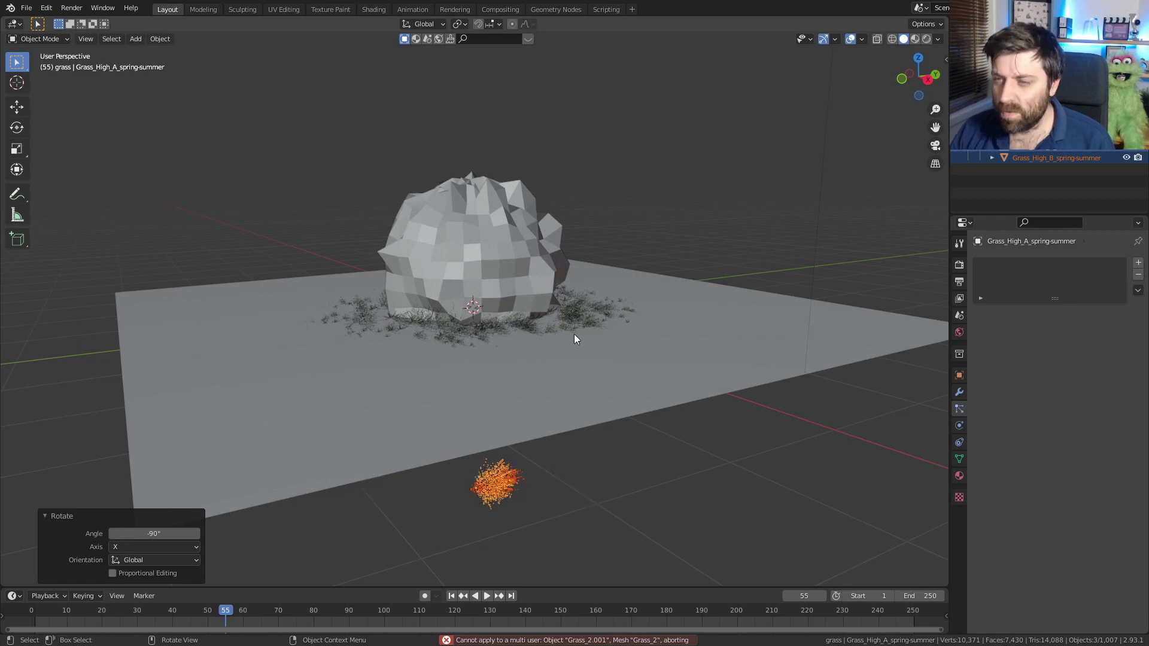
Snap the 3D cursor to the selected grass models and make it the transform pivot point in Edit Mode.
scroll(574, 334, down, 1)
key(shift+s)
click(503, 533)
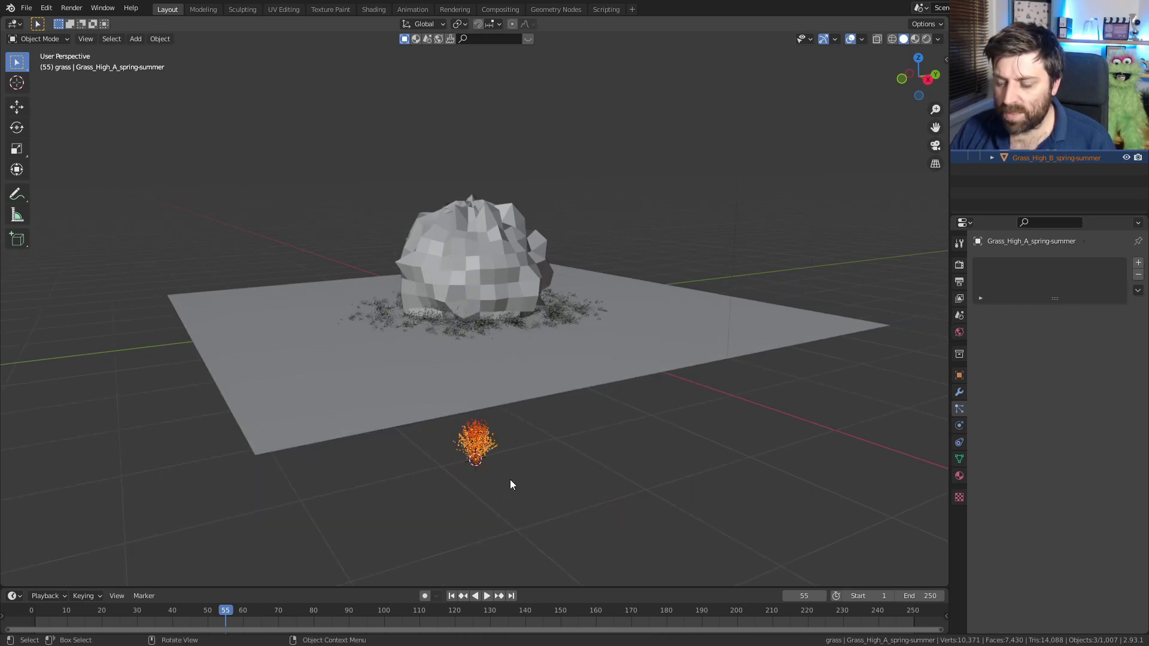
key(Tab)
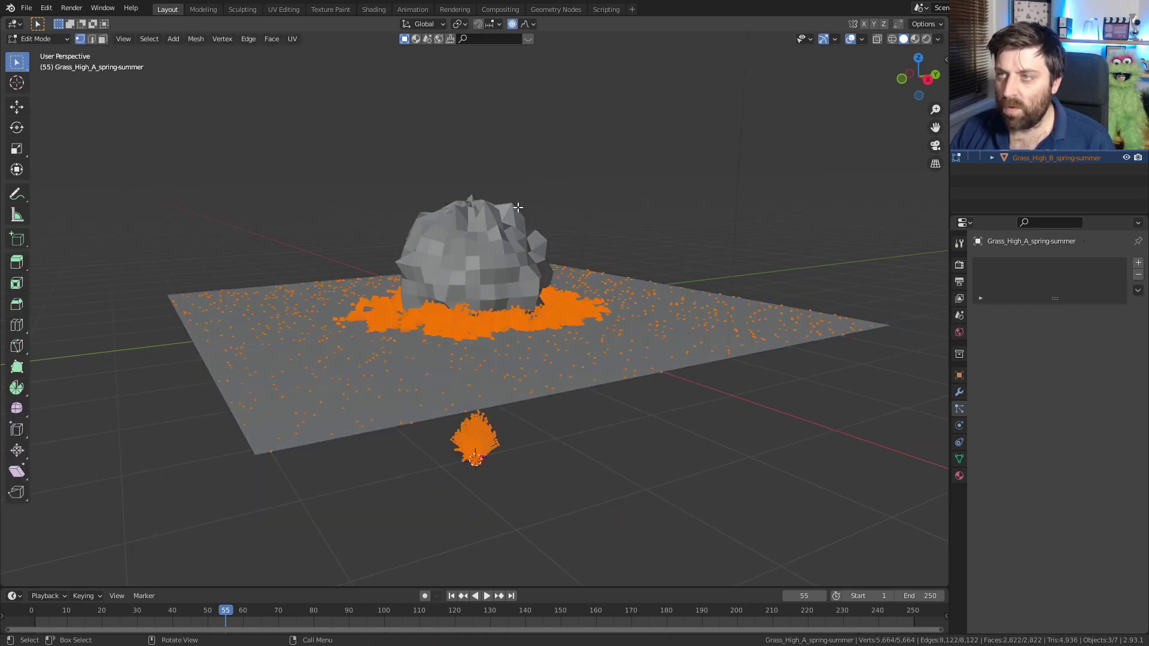
click(461, 24)
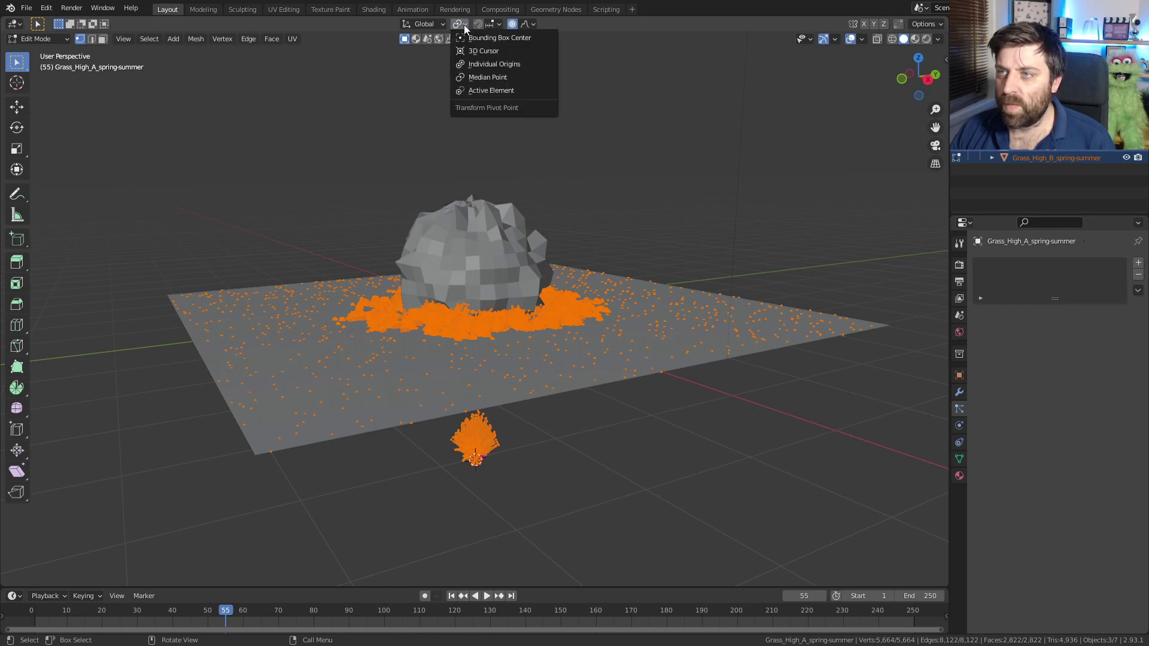
click(485, 55)
Rotate the grass meshes 90° about the global X axis and return to Object Mode to check the particle grass.
text(r)
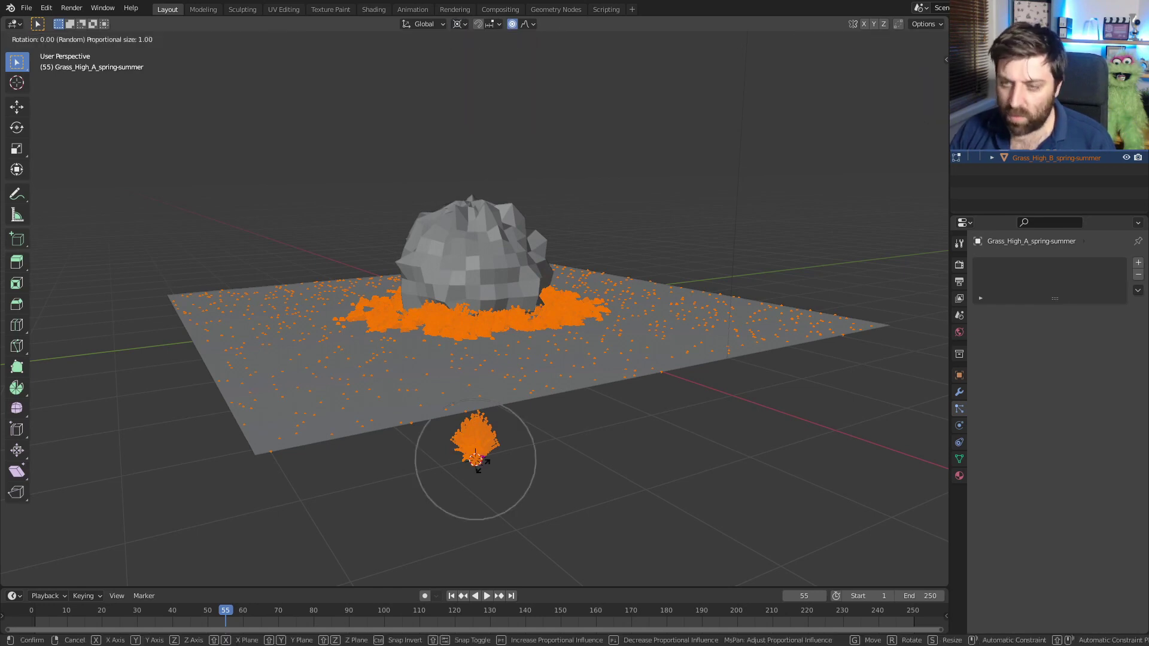
text(x)
text(90)
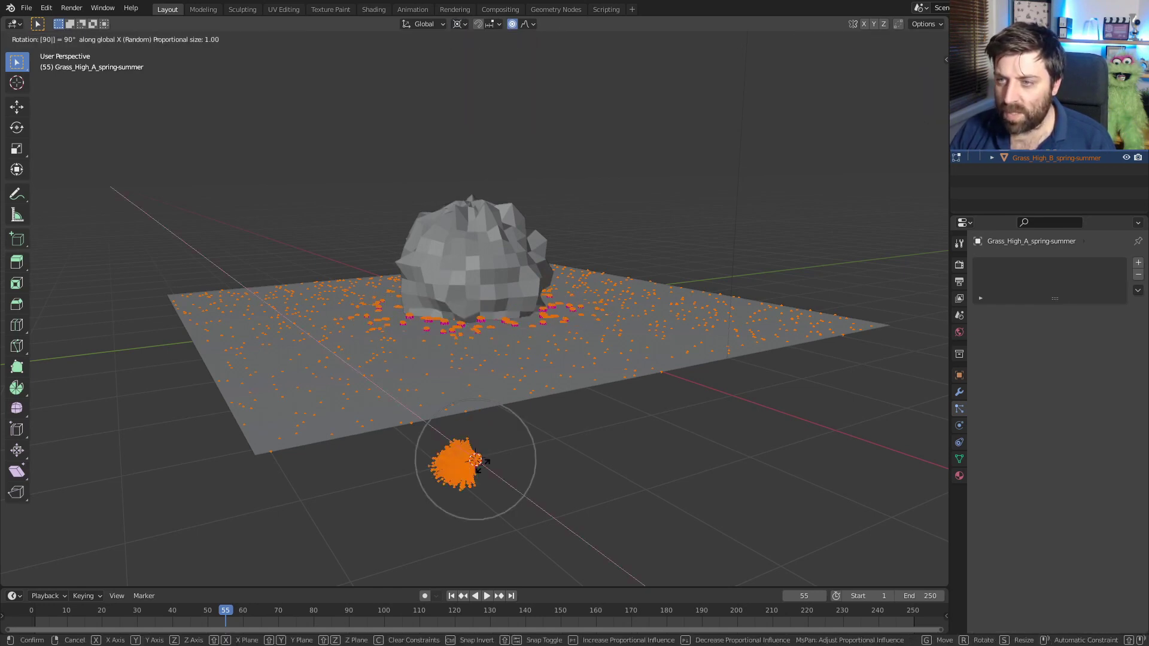
key(Return)
key(Tab)
scroll(482, 466, up, 3)
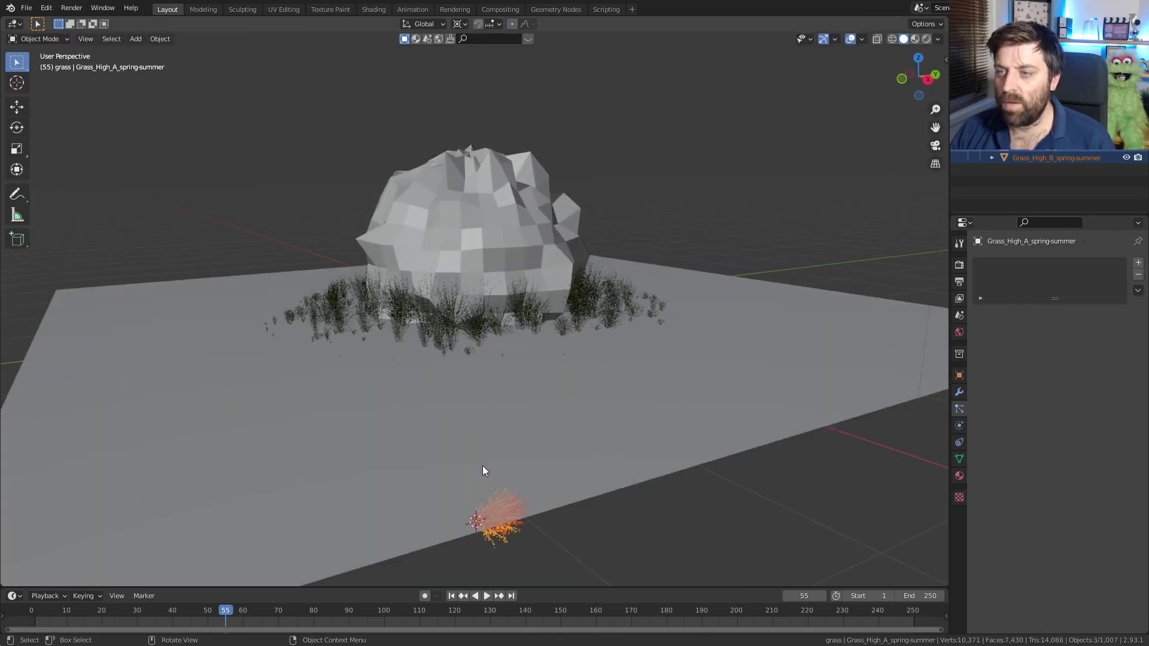
scroll(482, 466, up, 5)
scroll(488, 403, down, 6)
scroll(419, 408, up, 1)
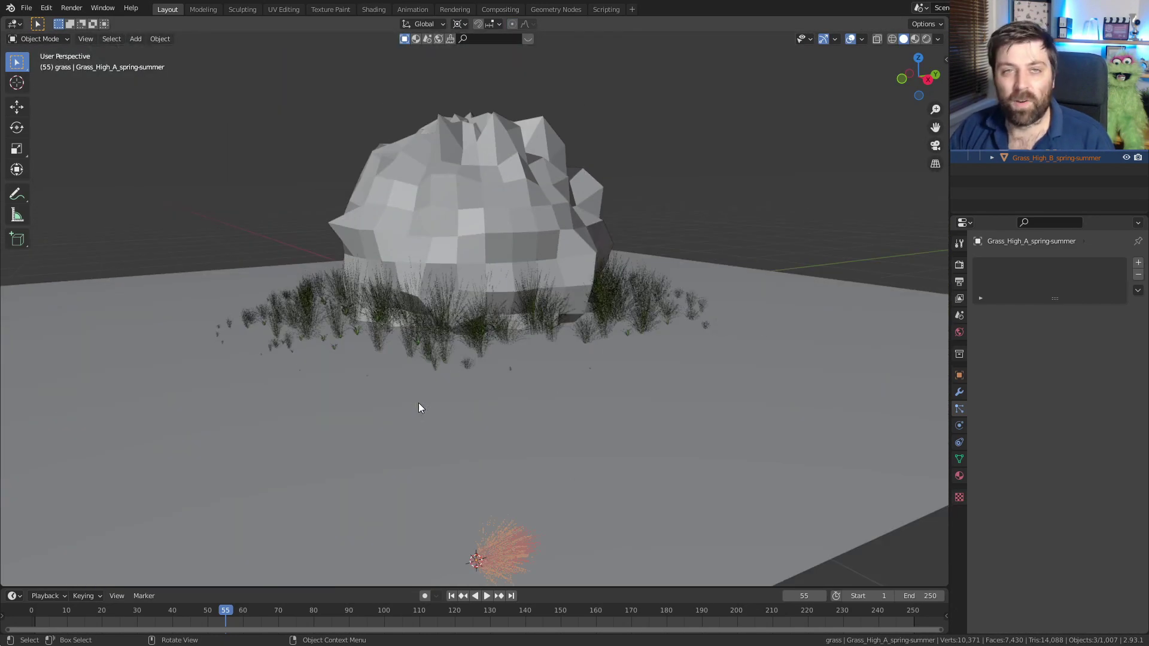
scroll(418, 408, down, 4)
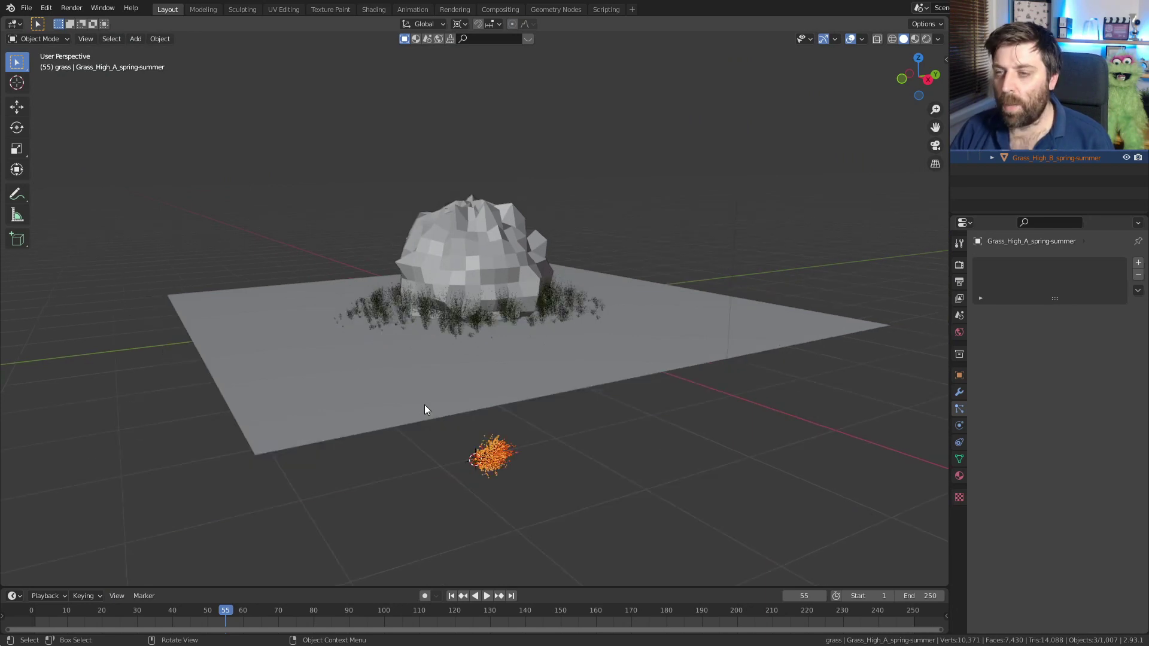
Play the animation from frame 0 to frame 73 to review the grass around the rising sphere.
key(Left)
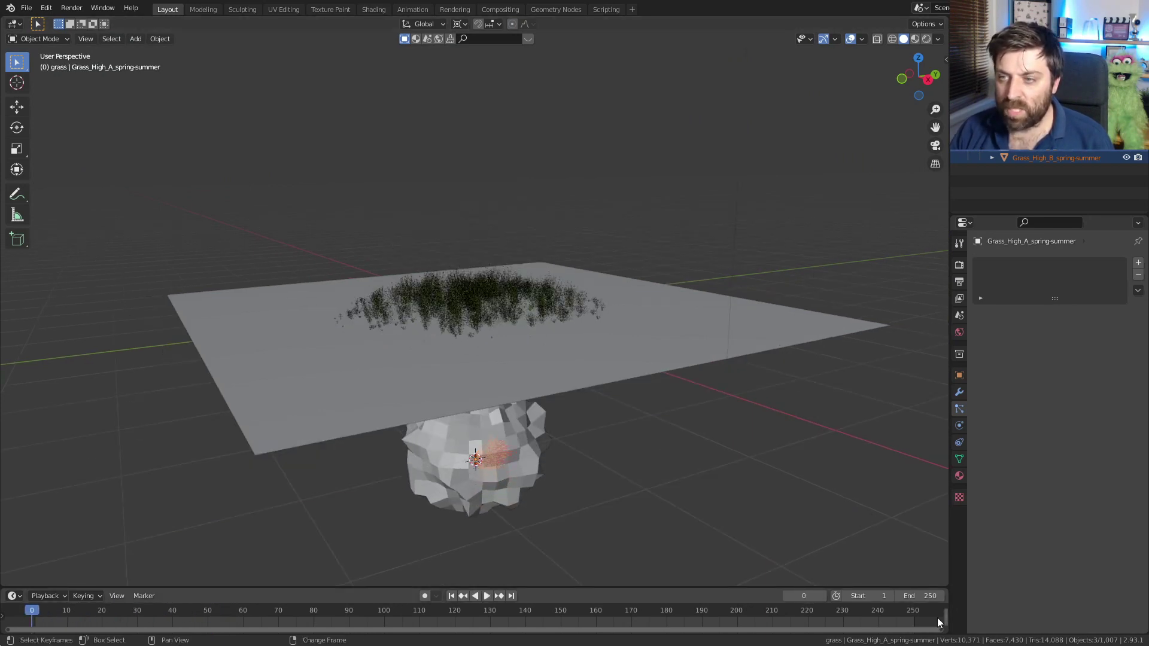
key(space)
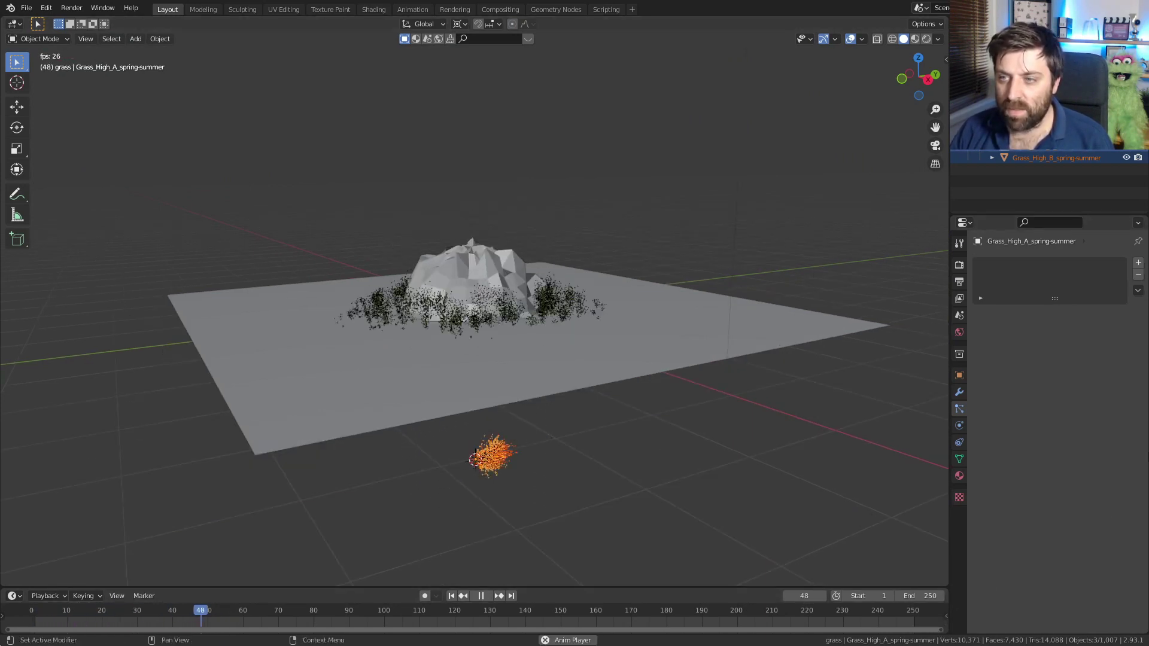
key(space)
Hide the sphere and inspect the patch of grass on the plane up close.
click(1050, 208)
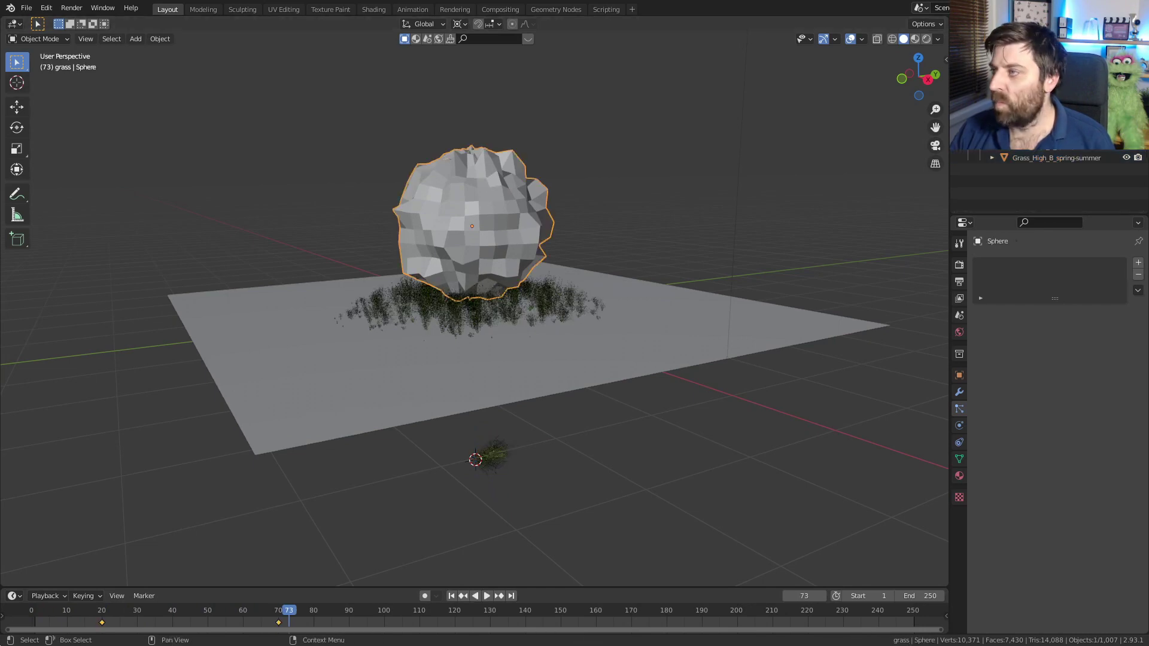
key(Delete)
scroll(504, 368, up, 8)
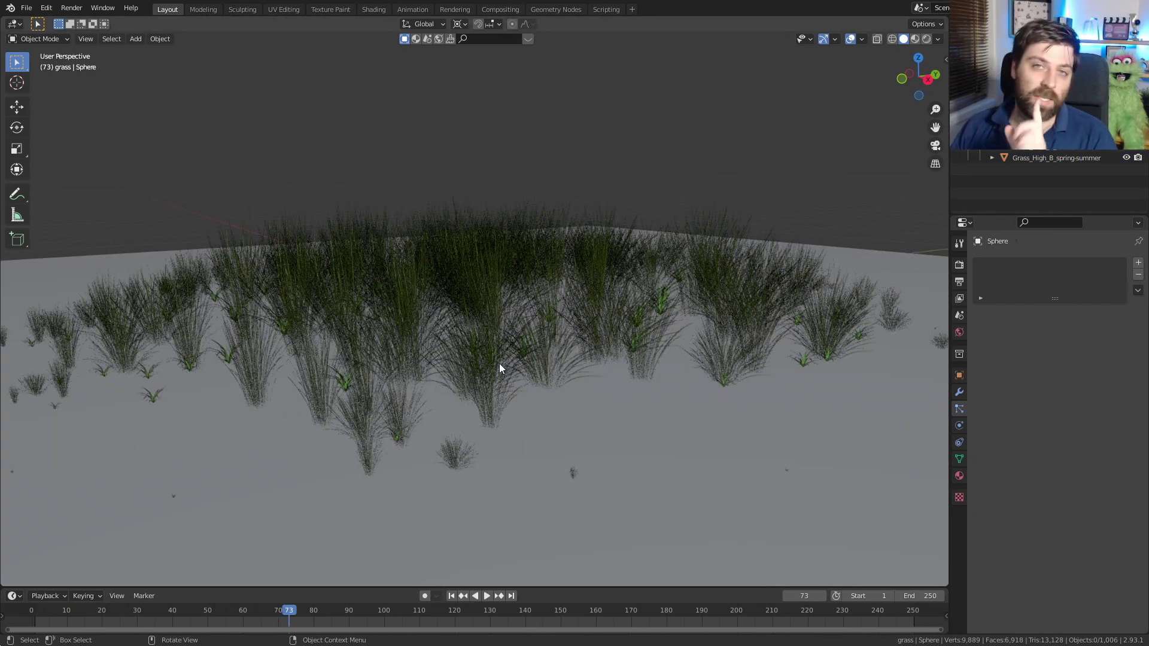
scroll(499, 364, down, 10)
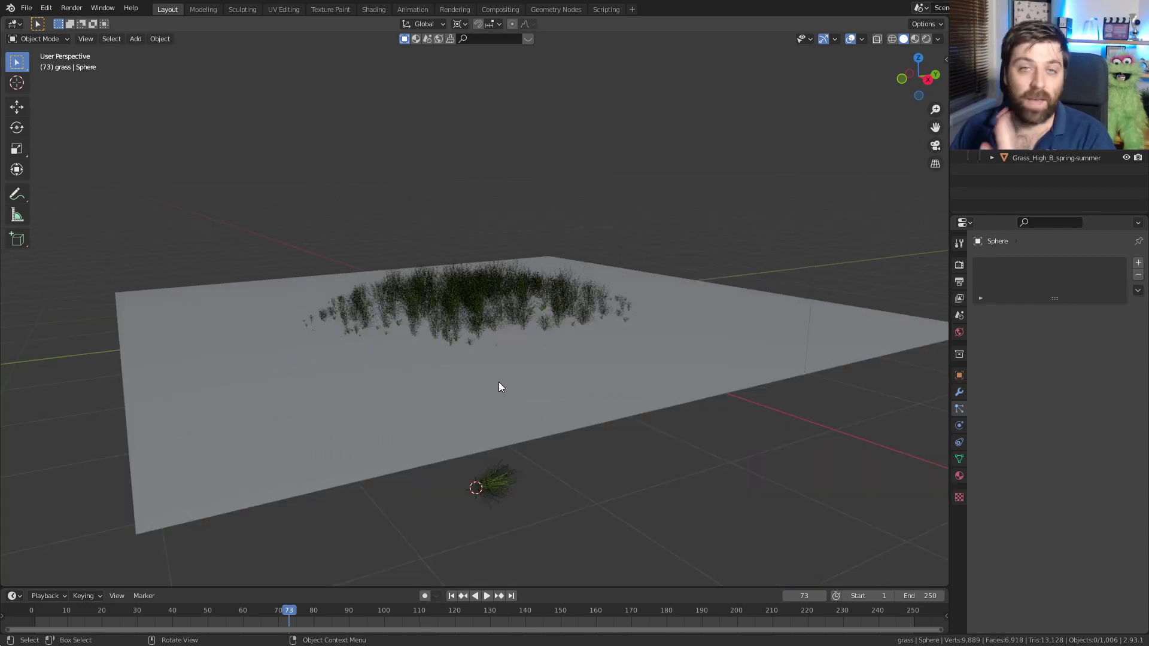
Select the plane, review its hair particle vertex groups and expand the Dynamic Paint canvas's cache settings.
click(479, 445)
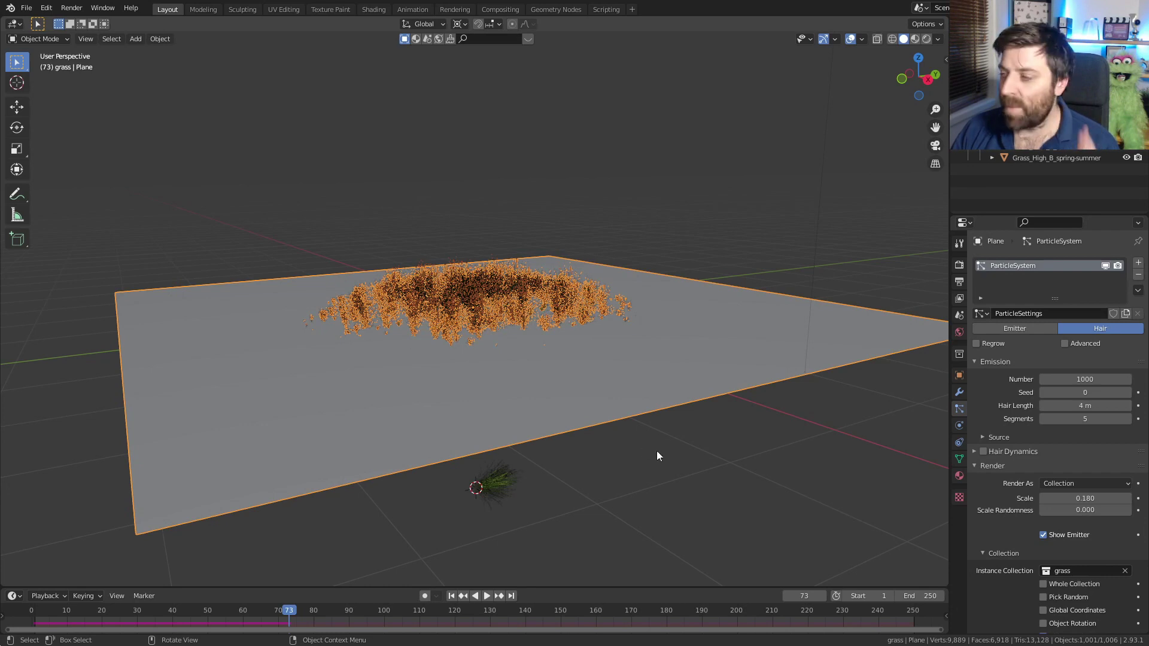
scroll(992, 526, down, 8)
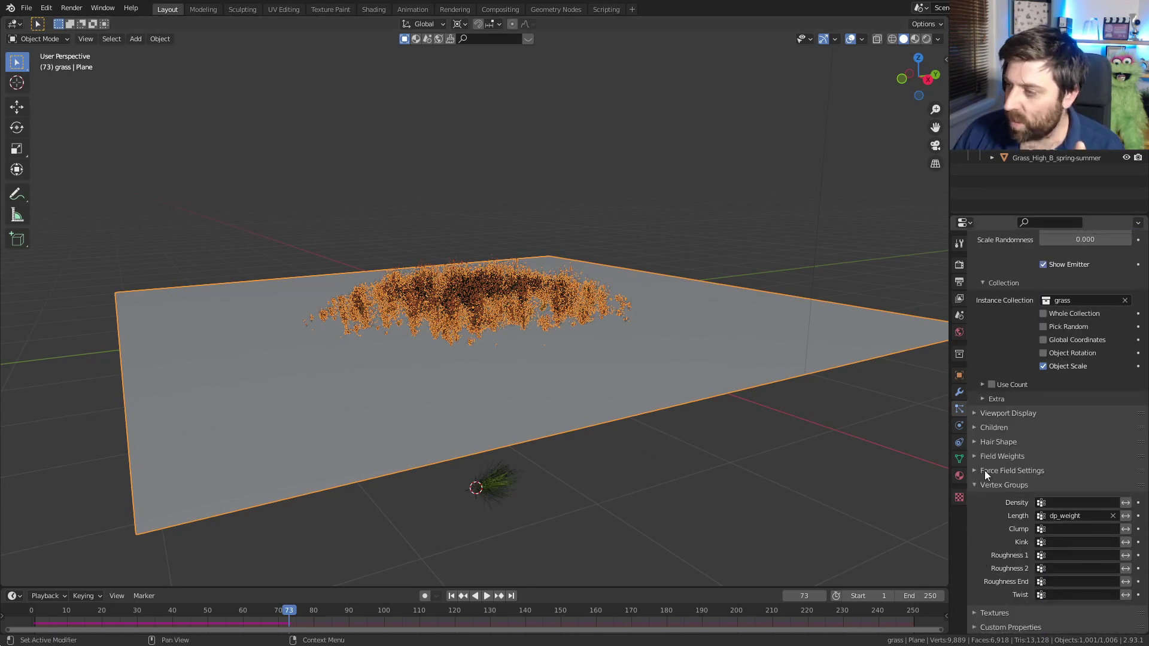
click(959, 425)
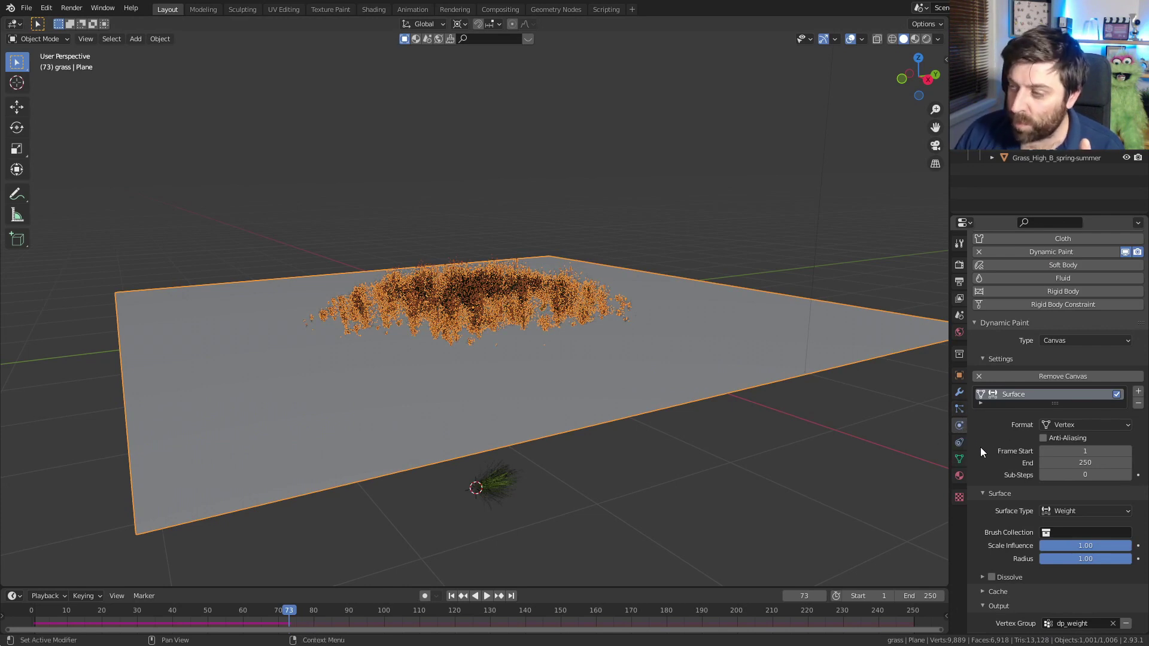
click(982, 592)
scroll(1039, 529, down, 4)
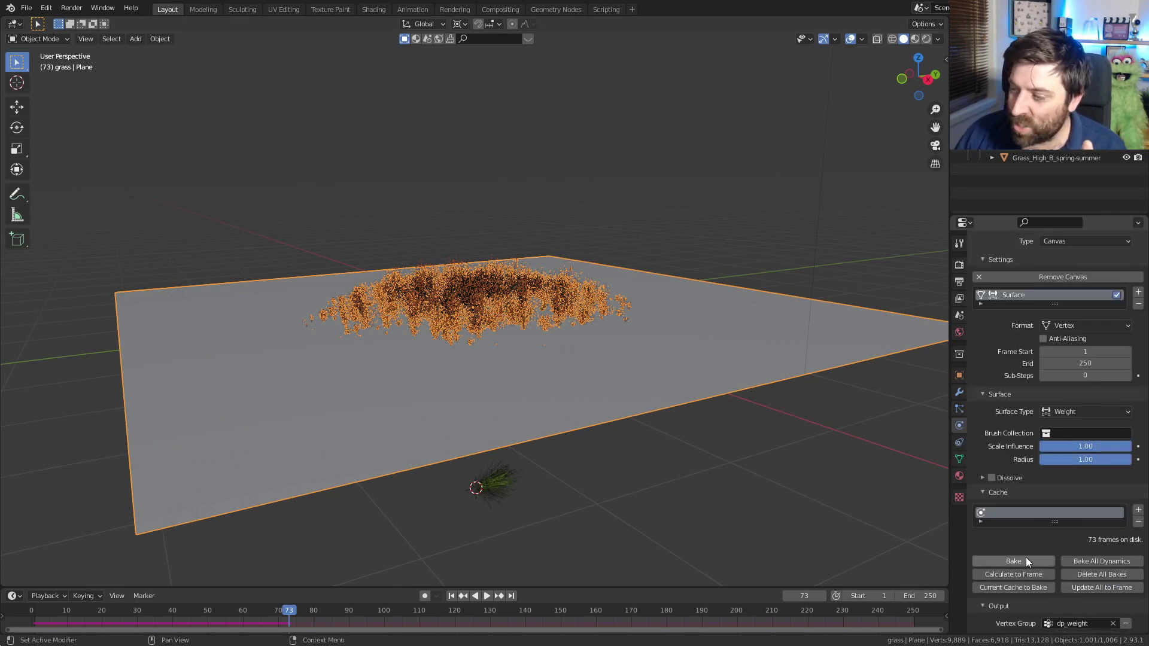
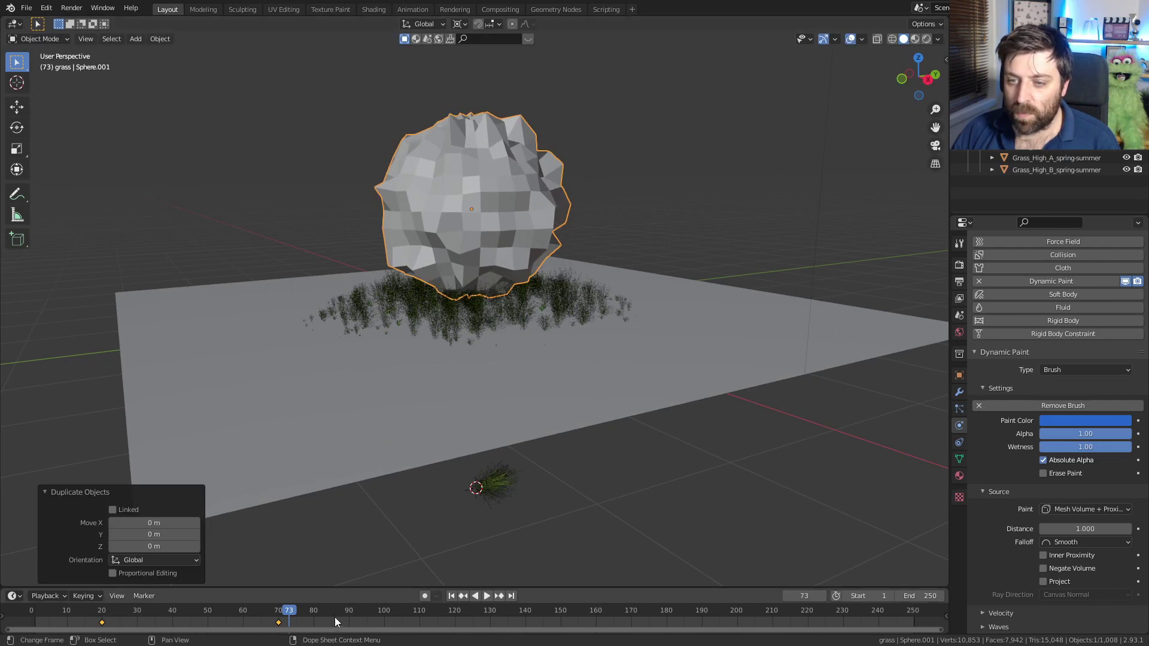
Shift the duplicated sphere's keyframes to frames 35 and 85, and play the animation to check the offset.
key(g)
click(384, 620)
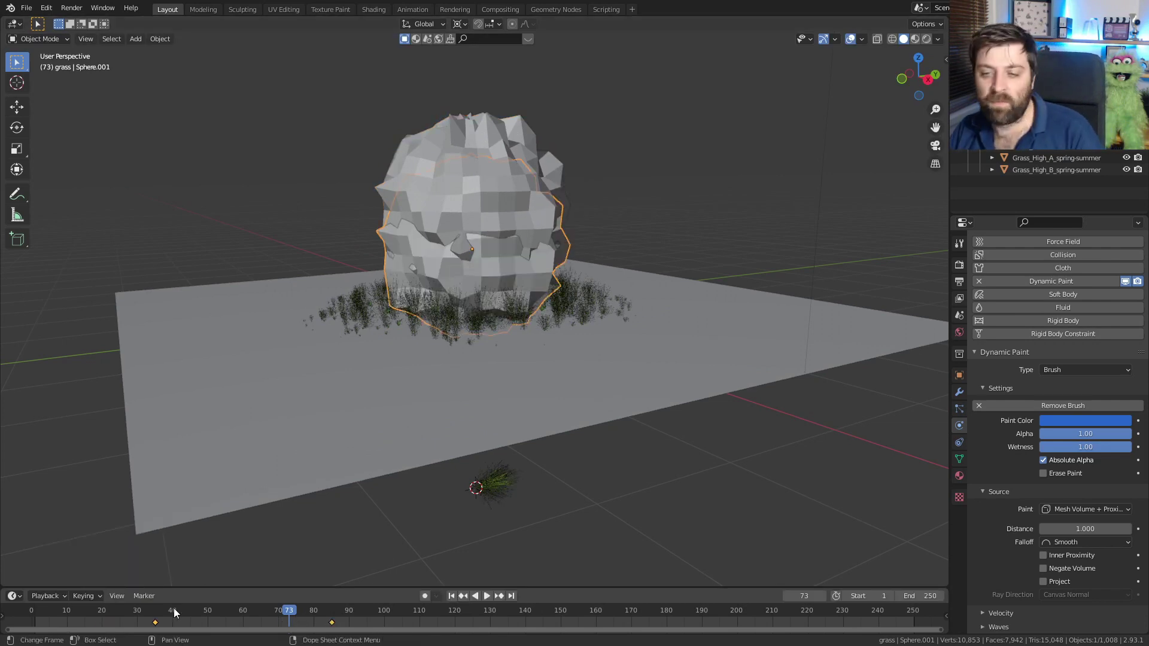
click(105, 610)
key(space)
mouse_move(196, 612)
mouse_down()
mouse_move(277, 611)
mouse_move(189, 597)
mouse_up()
key(space)
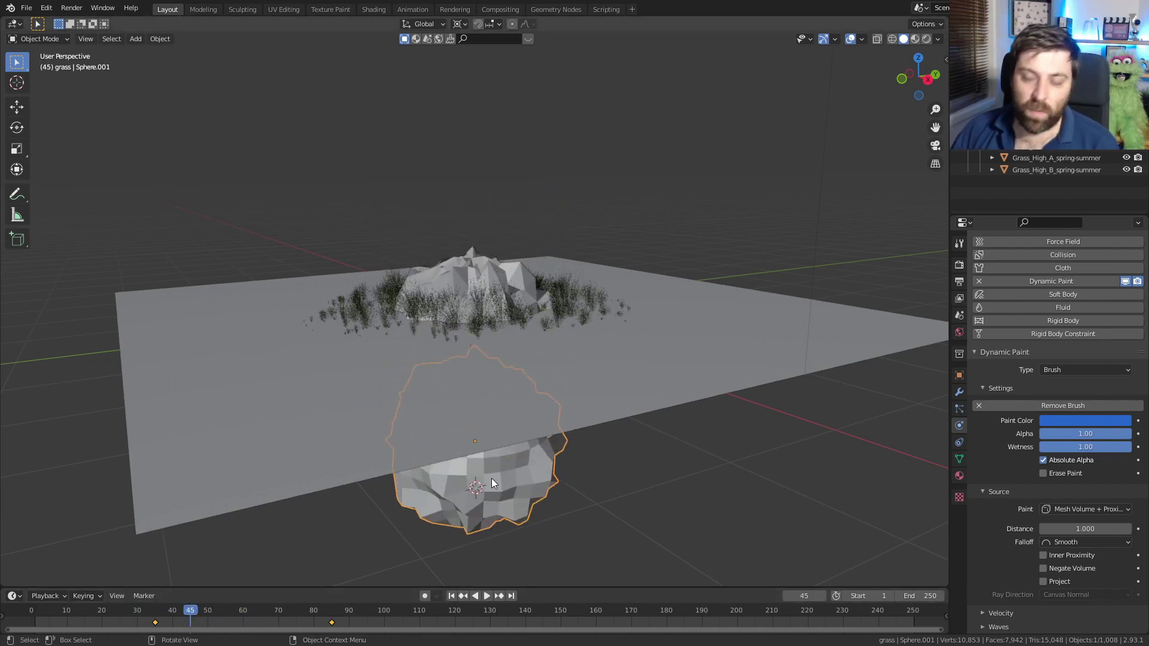
Move the duplicated sphere into a new collection named "grass grower".
key(m)
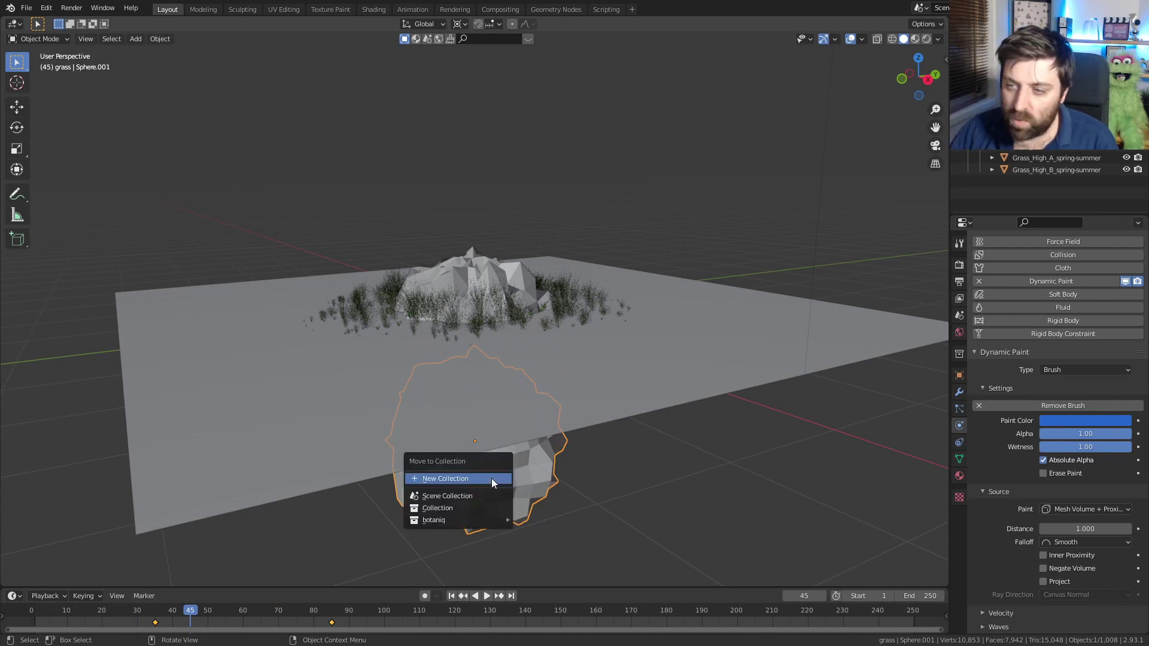
click(492, 480)
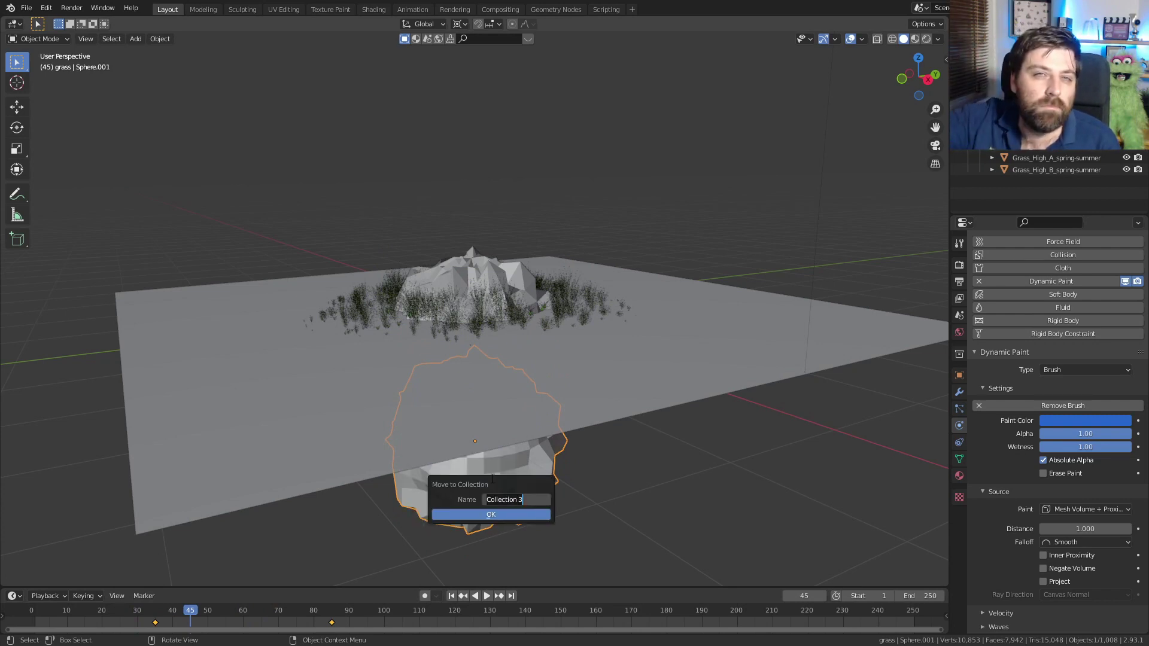
text(grass grower)
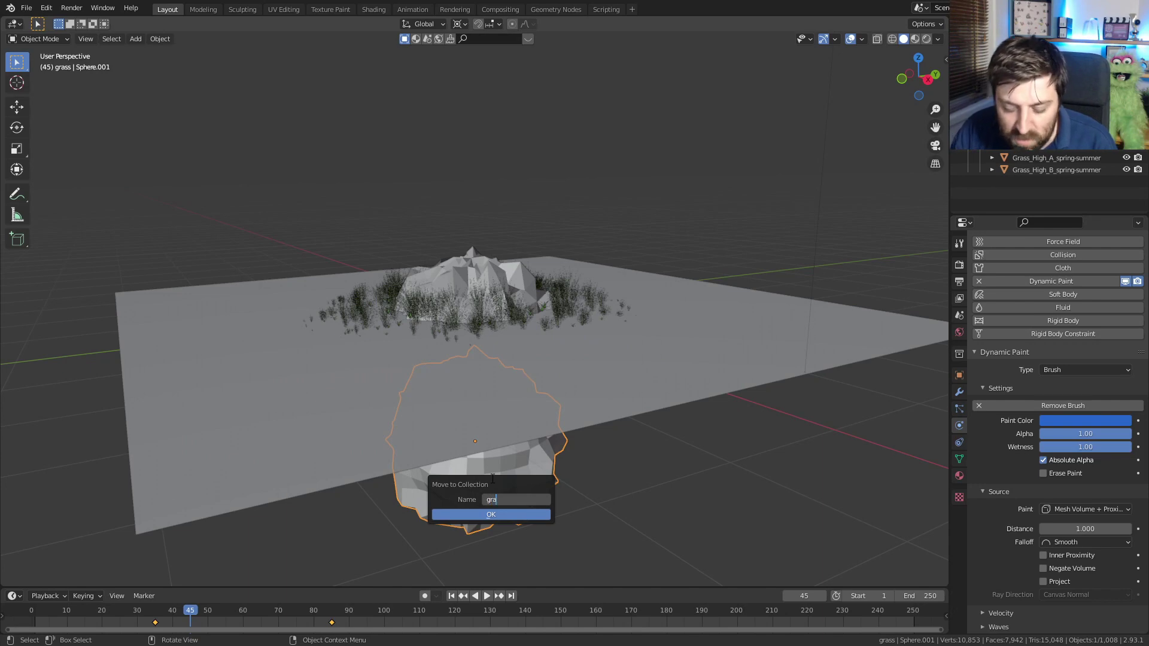
key(Return)
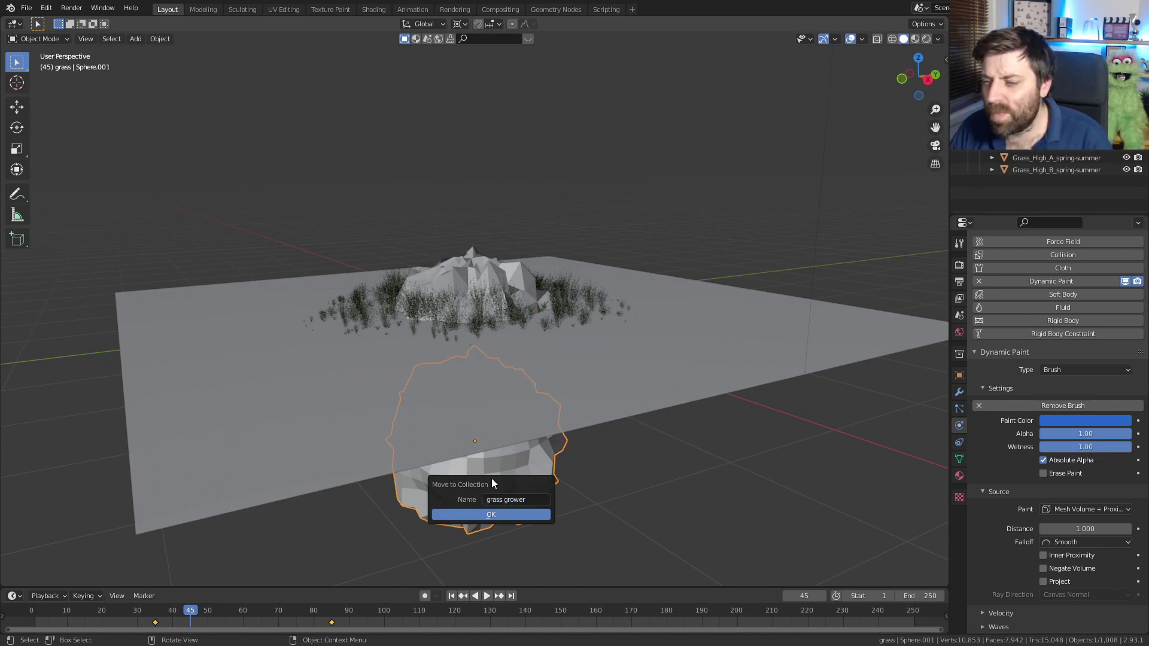
click(498, 516)
Duplicate the plane and leave the copy in its original place.
click(692, 381)
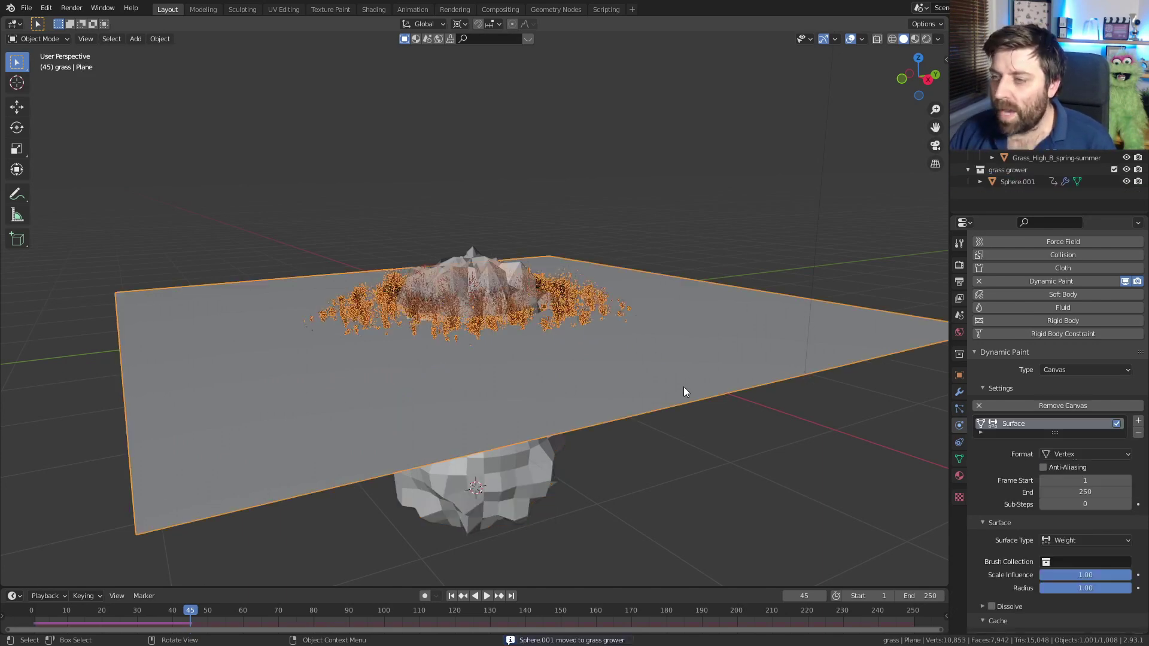
key(shift+d)
right_click(589, 365)
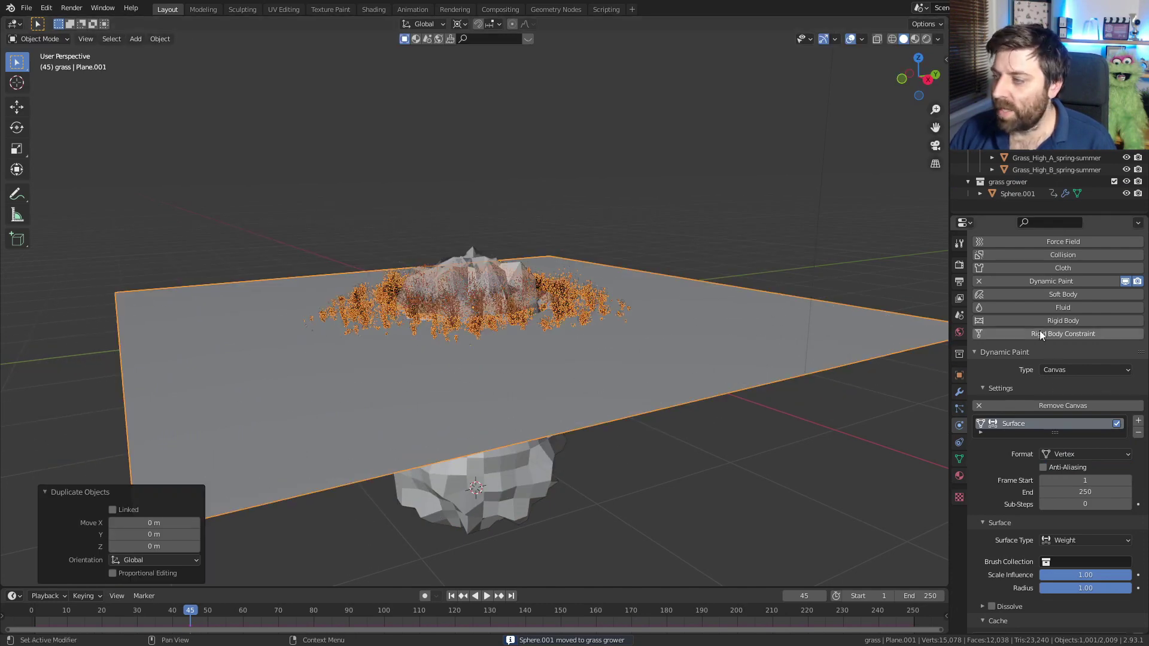
Set the brush collection of the duplicated plane's Dynamic Paint canvas to grass grower.
click(960, 409)
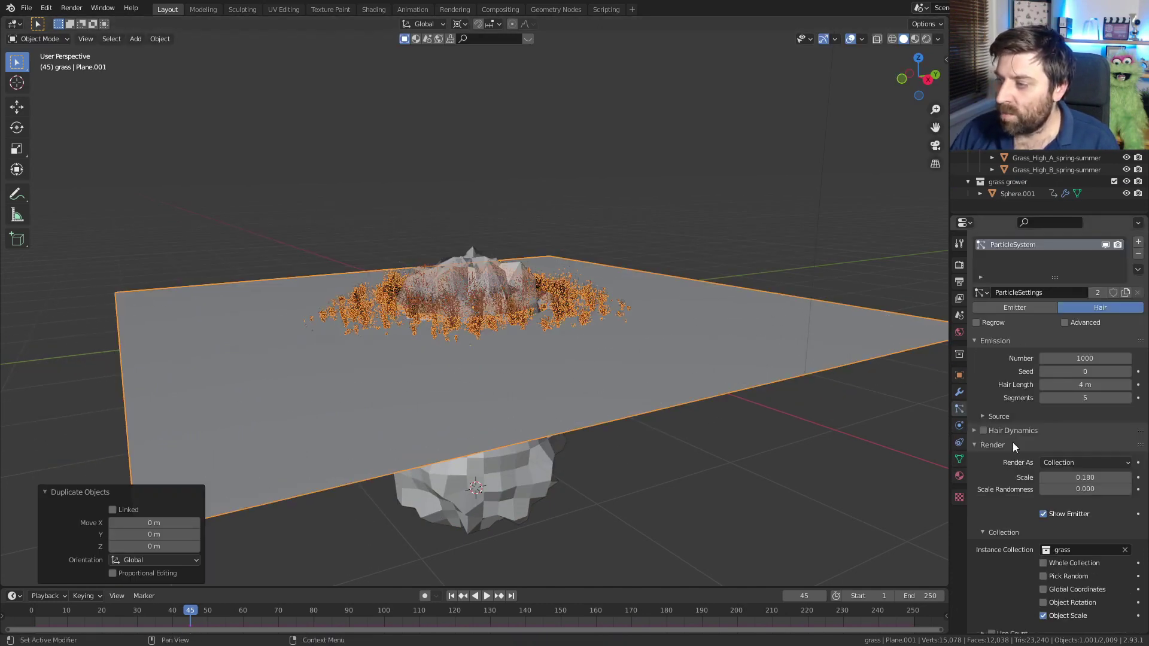
click(960, 426)
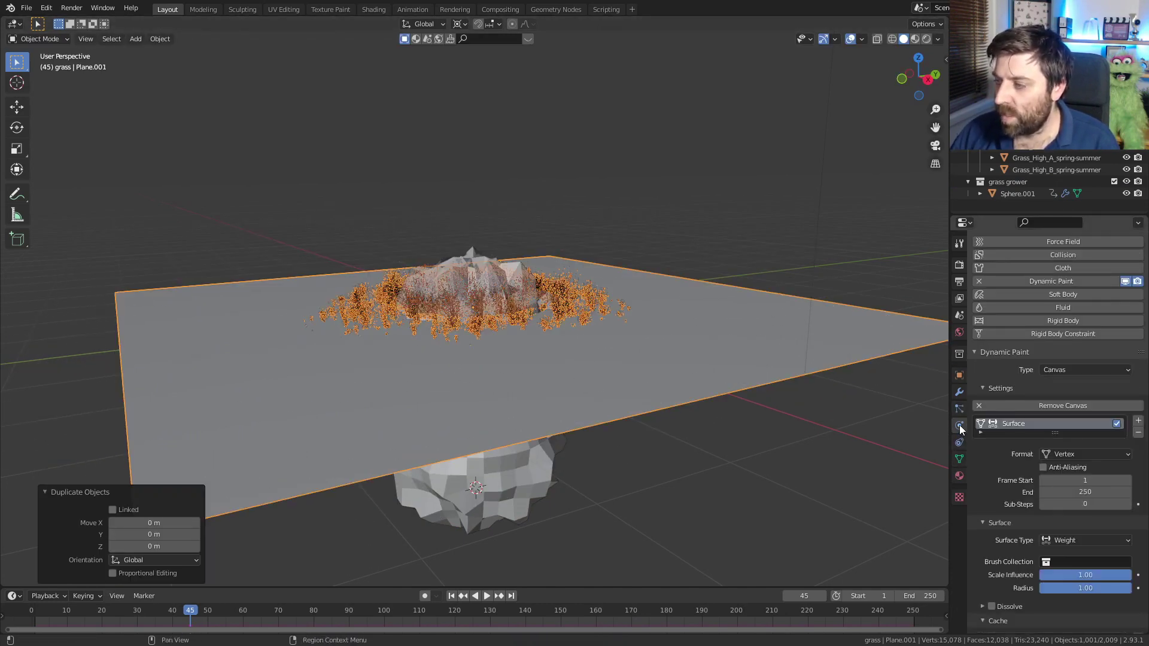
scroll(1006, 455, down, 5)
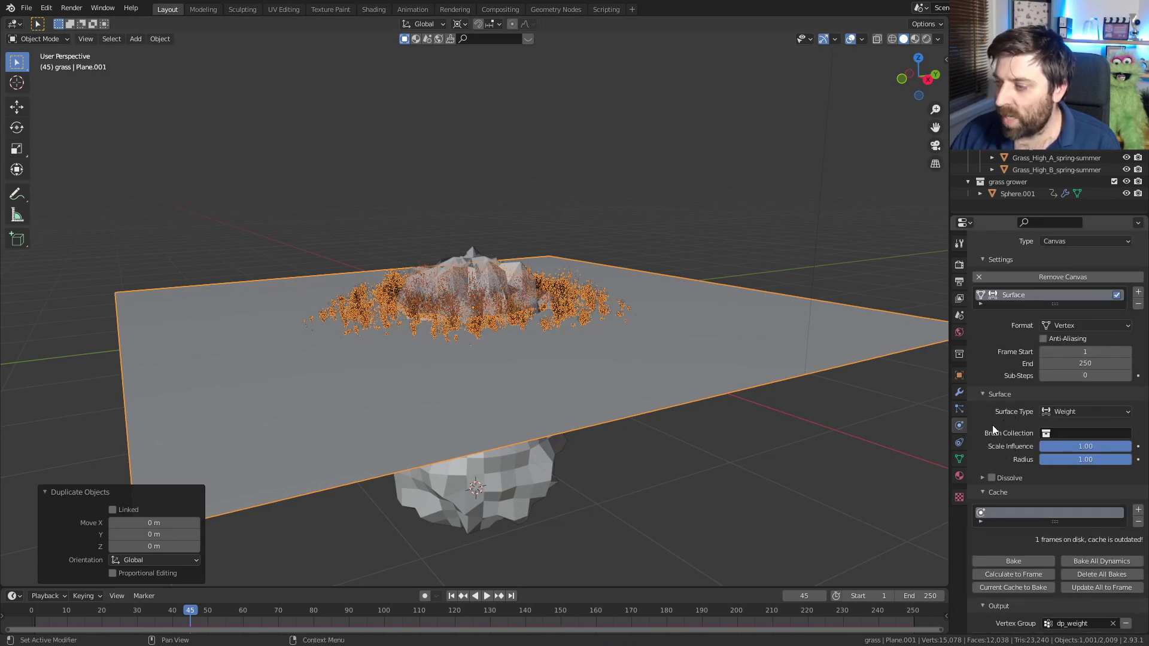
click(1071, 433)
click(1082, 491)
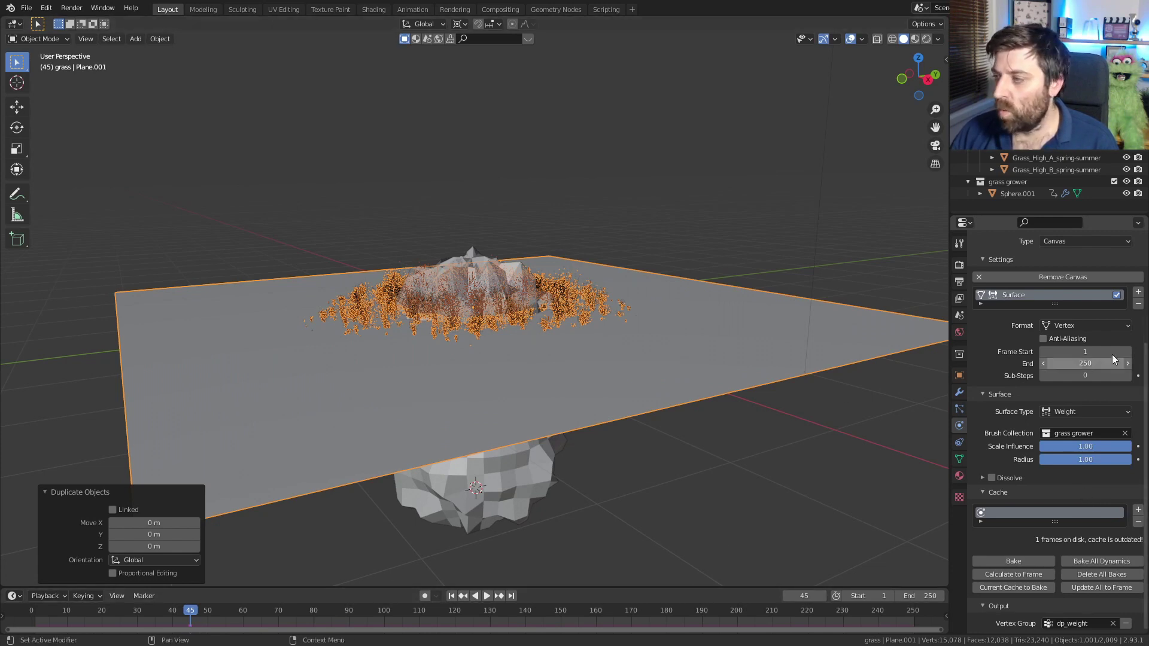
Set the number of hair particles on the duplicated plane to 1500.
click(959, 409)
scroll(1106, 411, up, 5)
scroll(1106, 411, up, 1)
click(1082, 379)
text(1500)
key(Return)
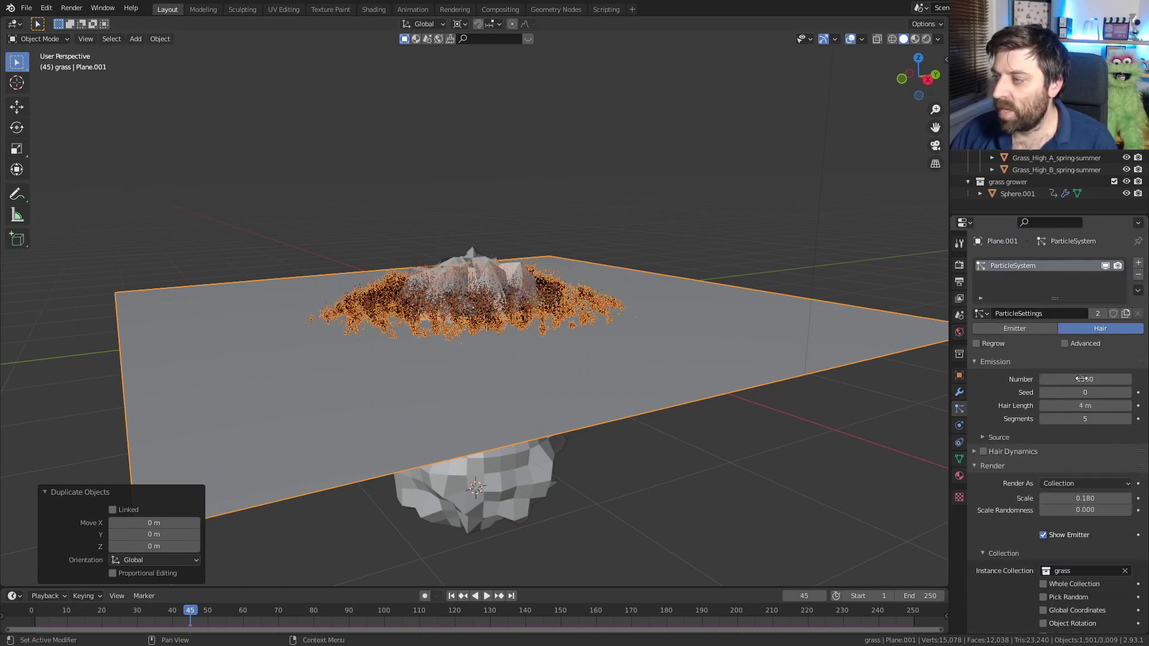
Check the duplicated plane's particle vertex groups, and bake all dynamics from its Dynamic Paint cache.
scroll(1037, 487, down, 6)
scroll(1086, 368, down, 3)
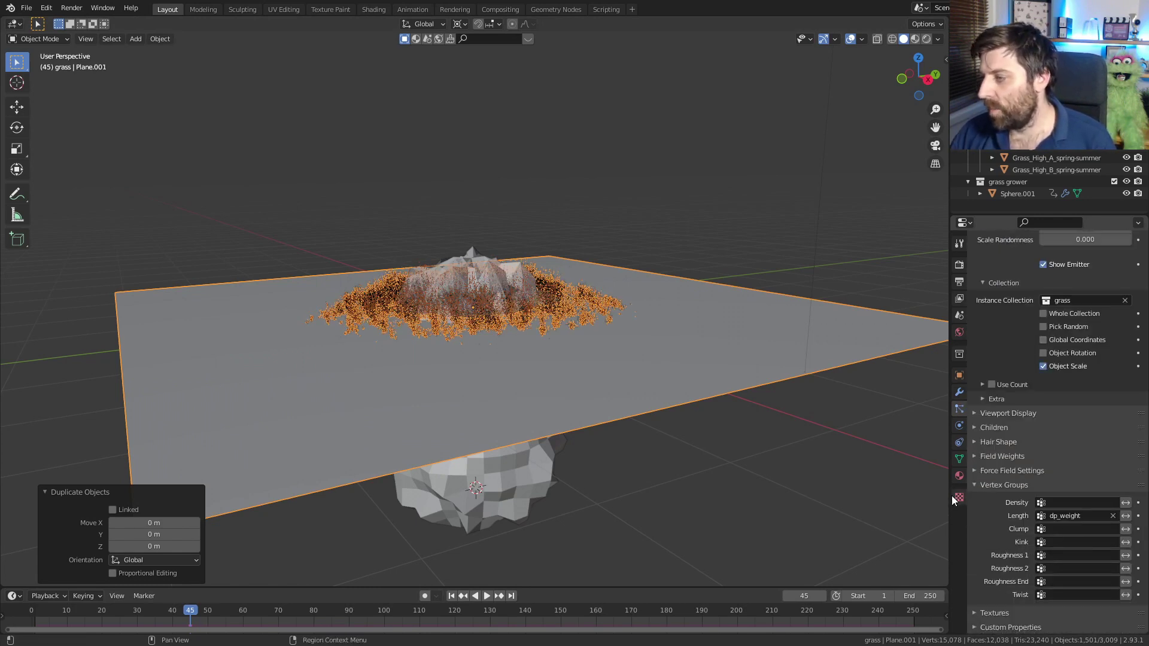
click(959, 426)
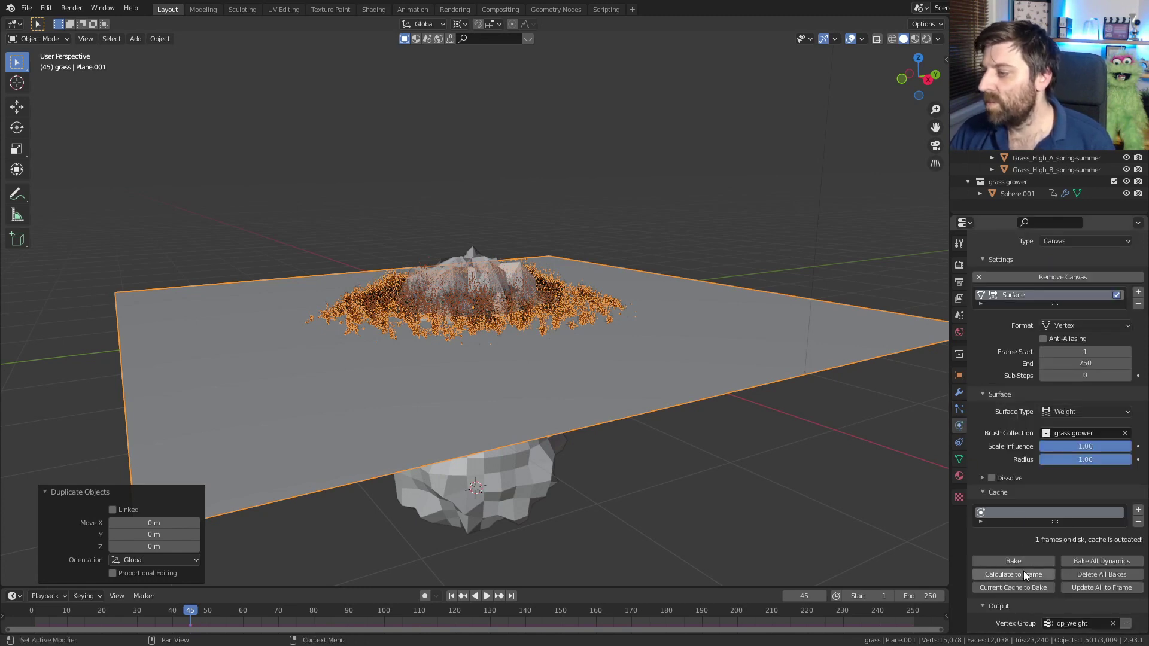
click(1074, 559)
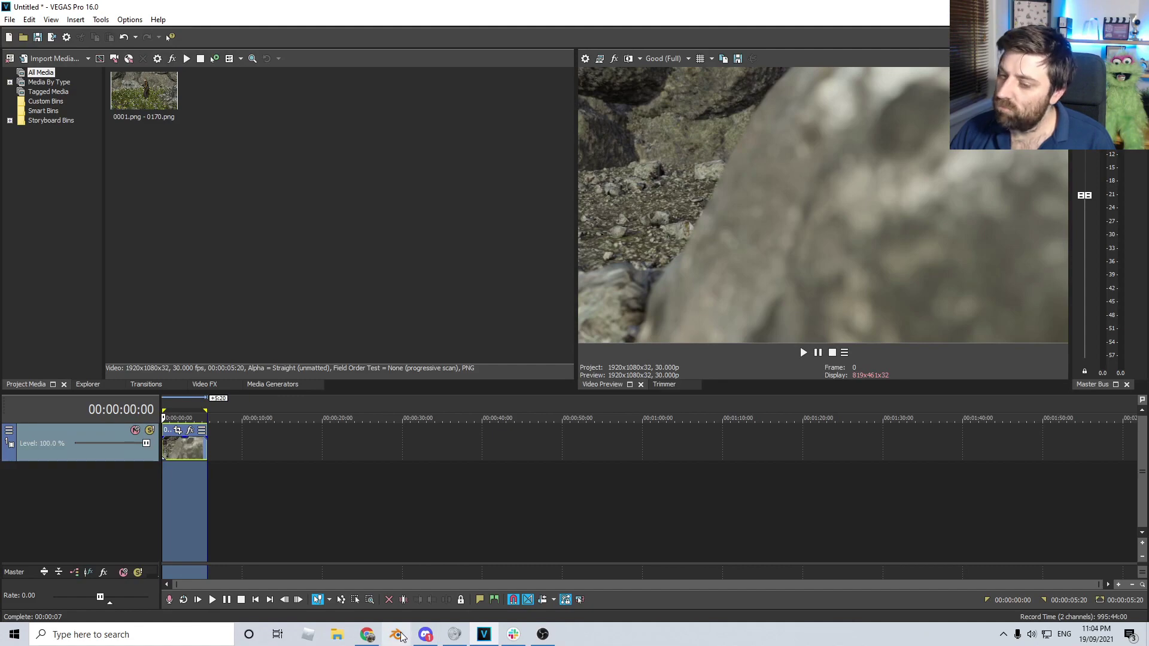
Switch back to Blender, play the baked grass growth animation and stop it at frame 144.
click(397, 635)
click(482, 596)
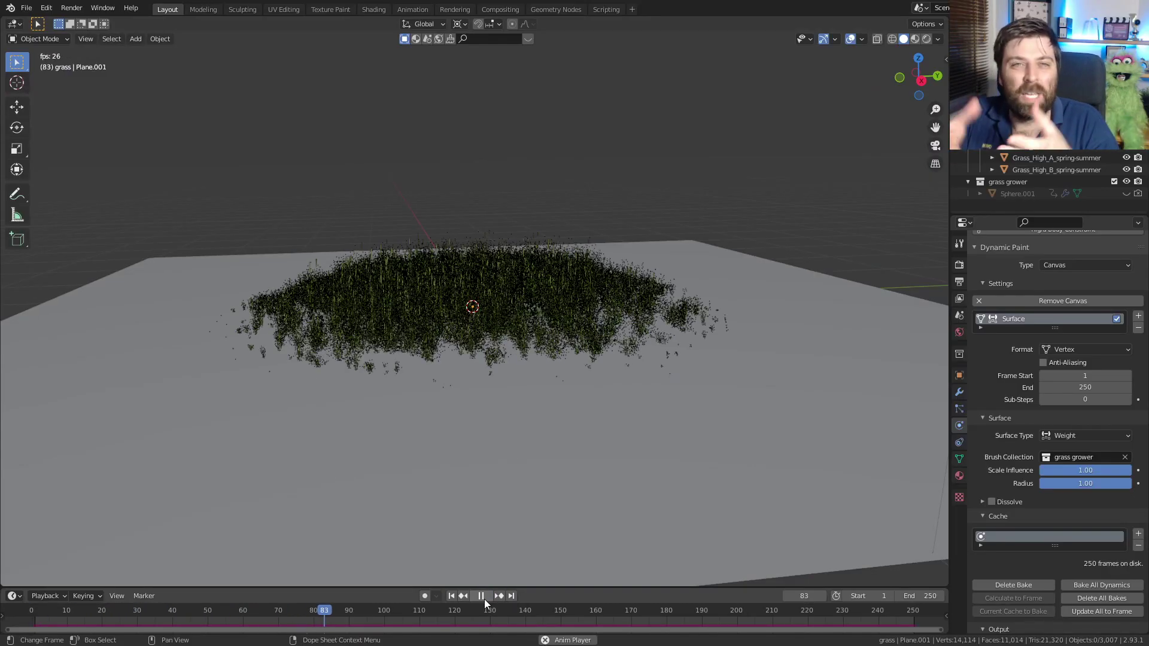
key(F3)
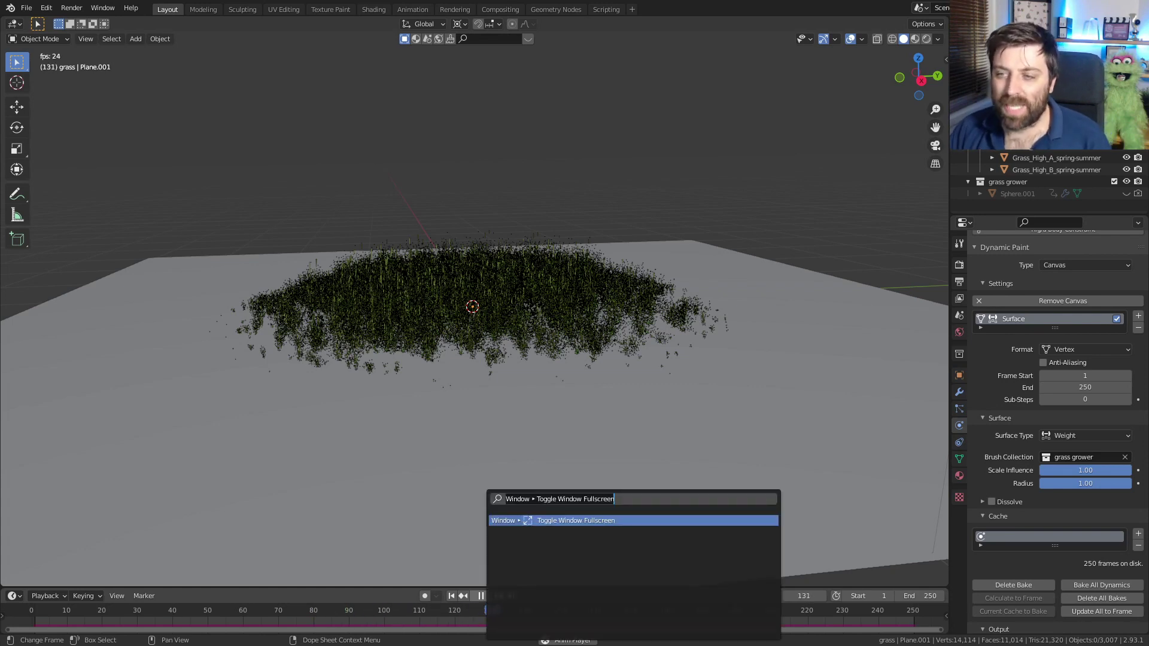
key(Escape)
key(space)
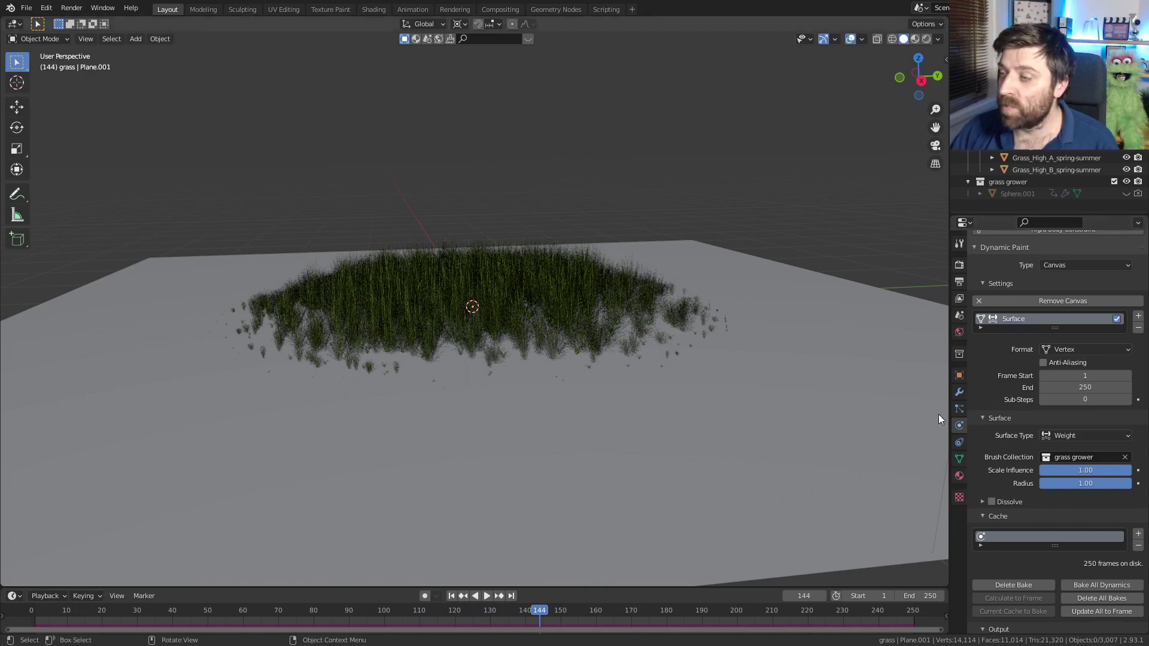
Examine the duplicated plane's hair emission settings and the patch of grass from a higher angle.
click(959, 409)
scroll(1133, 349, up, 3)
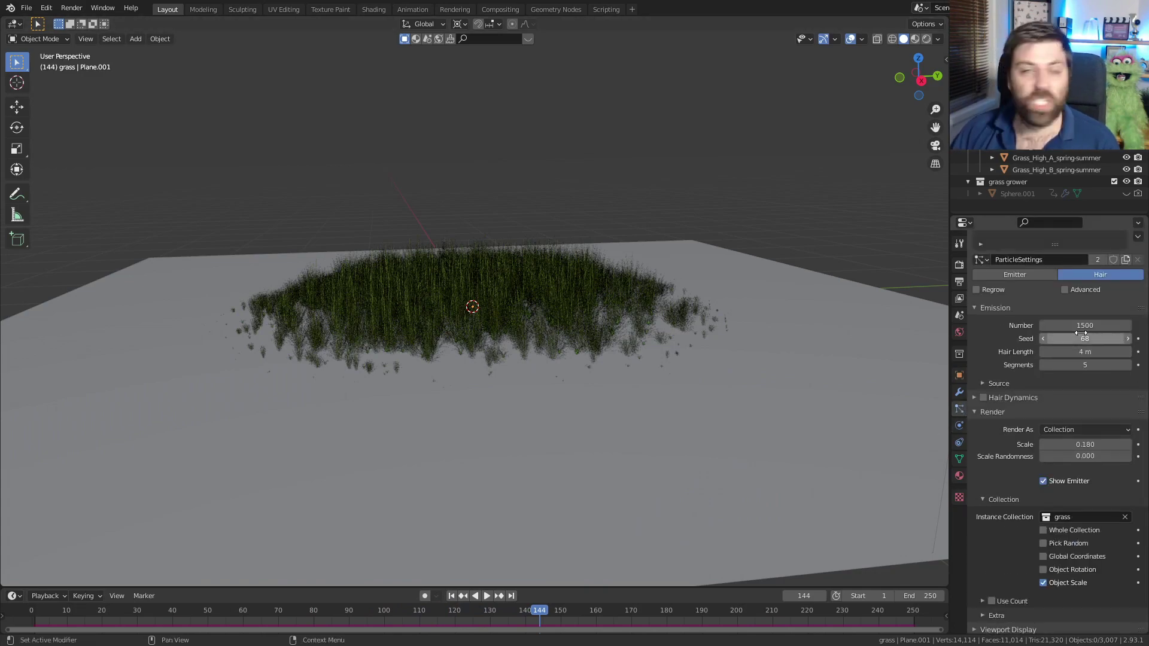
mouse_move(428, 364)
middle_down()
mouse_move(486, 361)
mouse_move(480, 377)
mouse_move(433, 362)
middle_up()
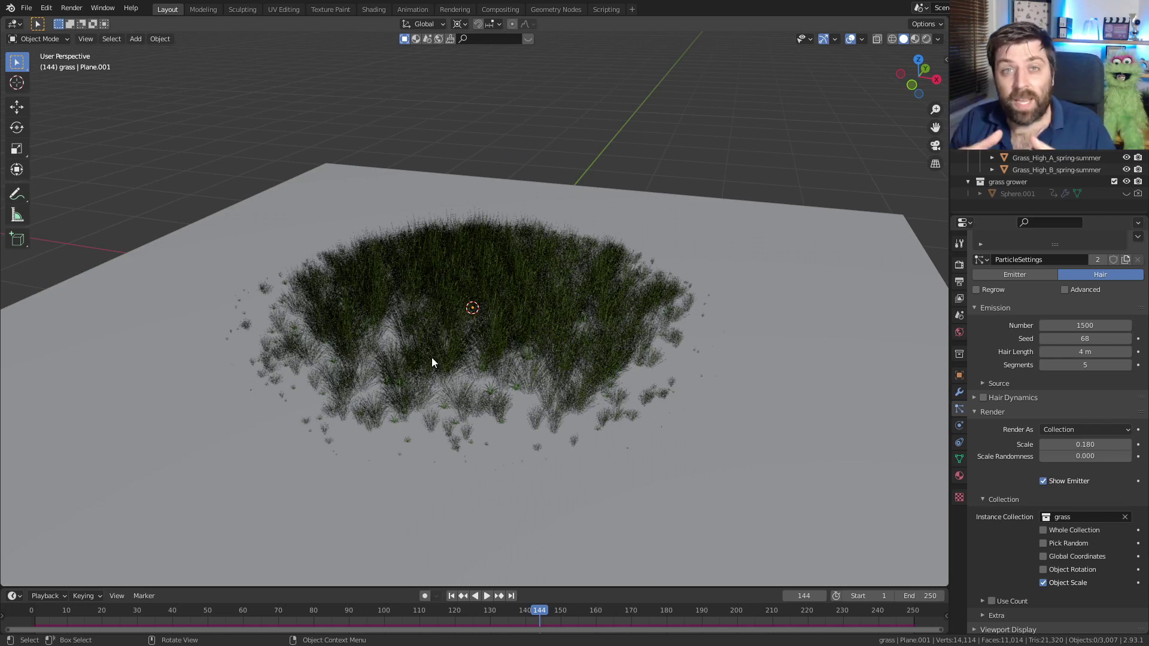